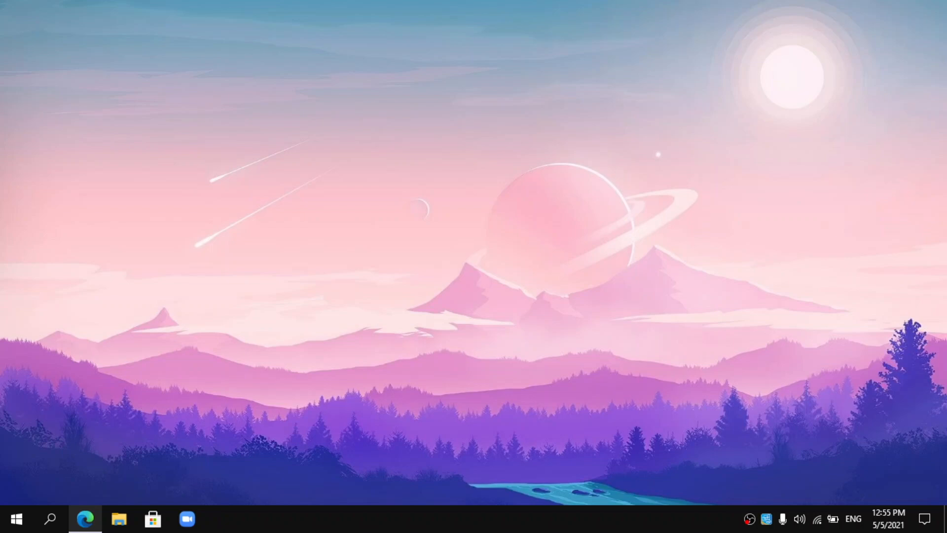
- Bring Edge forward and look over the NTLite and 7-Zip download pages
left_click(87, 518)
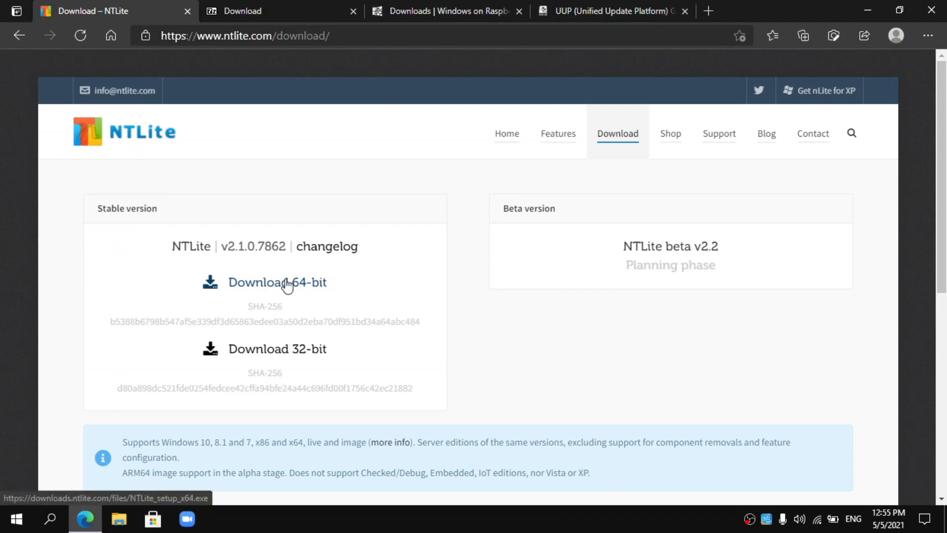
left_click(298, 16)
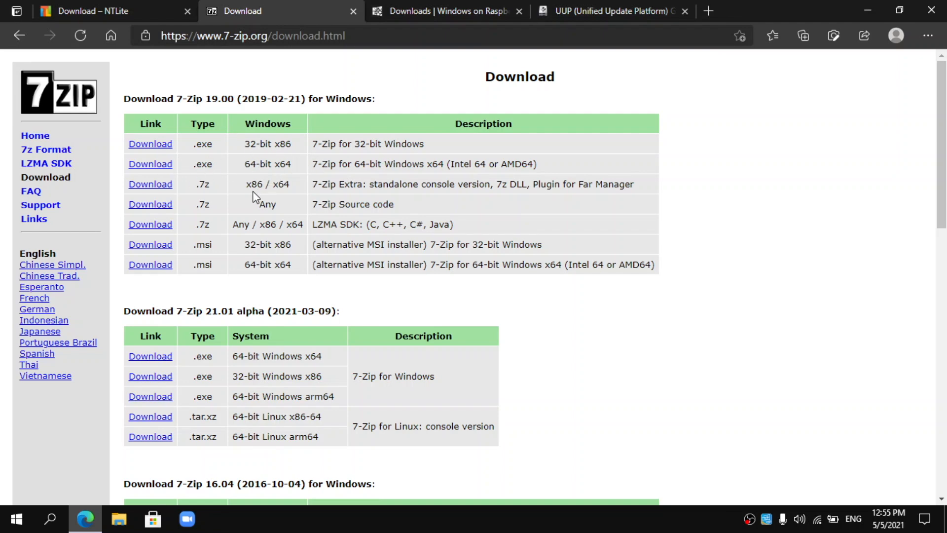
scroll(266, 186, "down", 3)
scroll(266, 170, "up", 3)
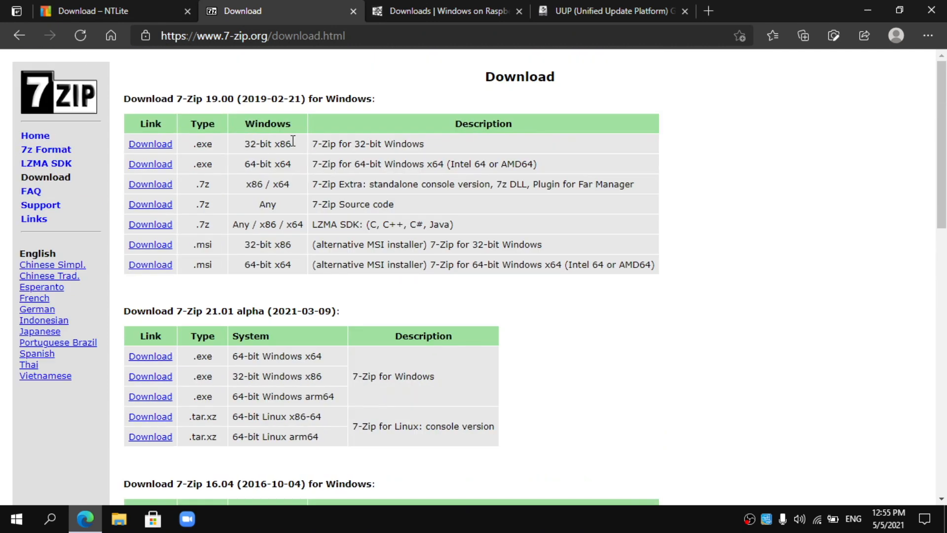
- Review the Windows on Raspberry downloads page offering imager 2.1.1, then minimise Edge
left_click(431, 5)
scroll(414, 91, "up", 3)
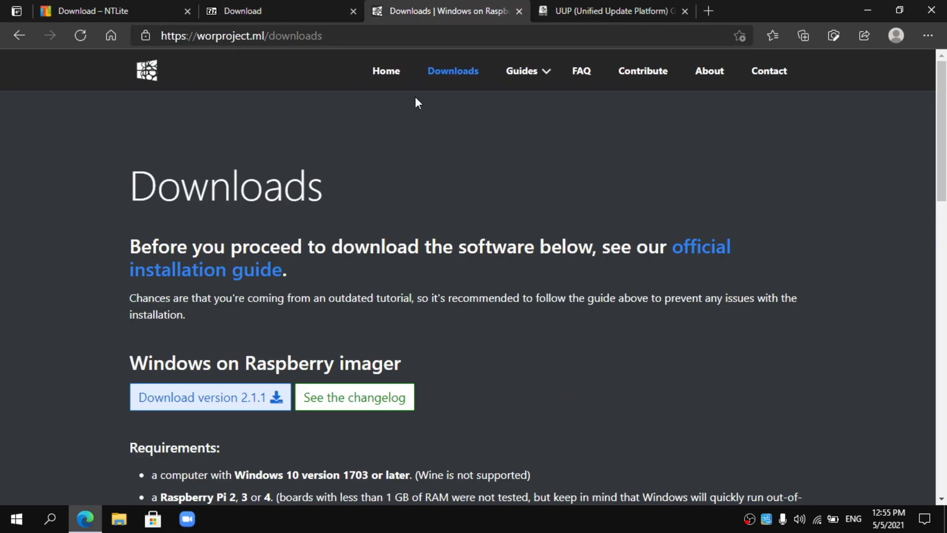
scroll(389, 154, "down", 1)
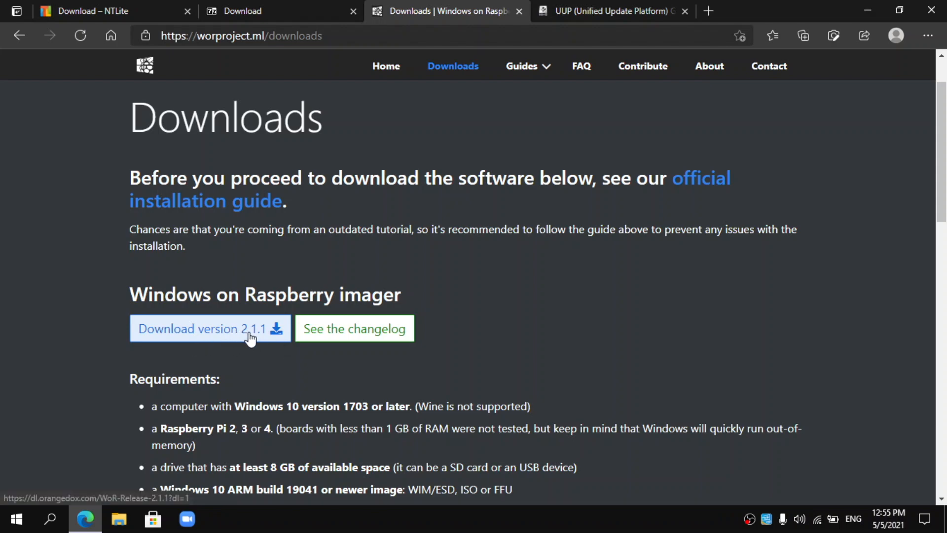
scroll(254, 326, "down", 3)
scroll(259, 322, "up", 1)
scroll(260, 322, "up", 1)
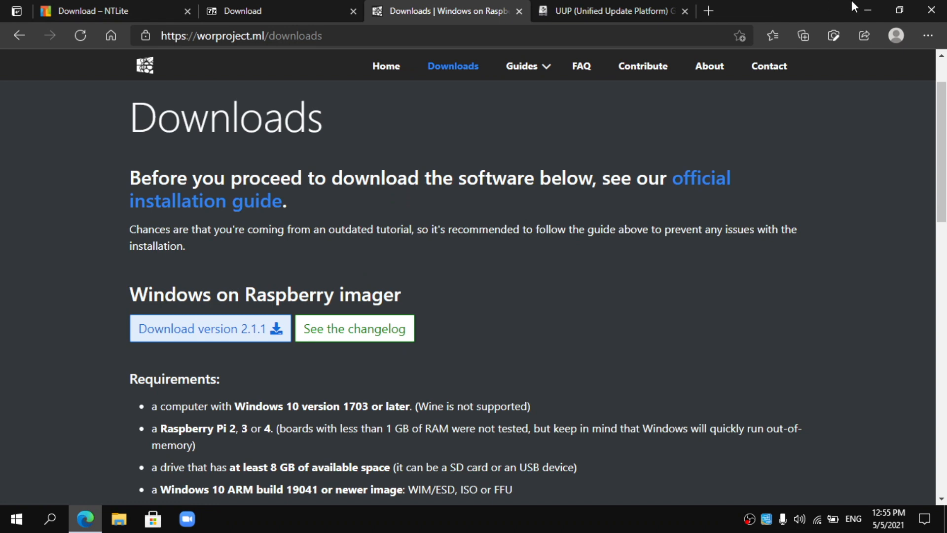
left_click(866, 8)
- Open File Explorer and browse to the Downloads\WoR folder
left_click(119, 519)
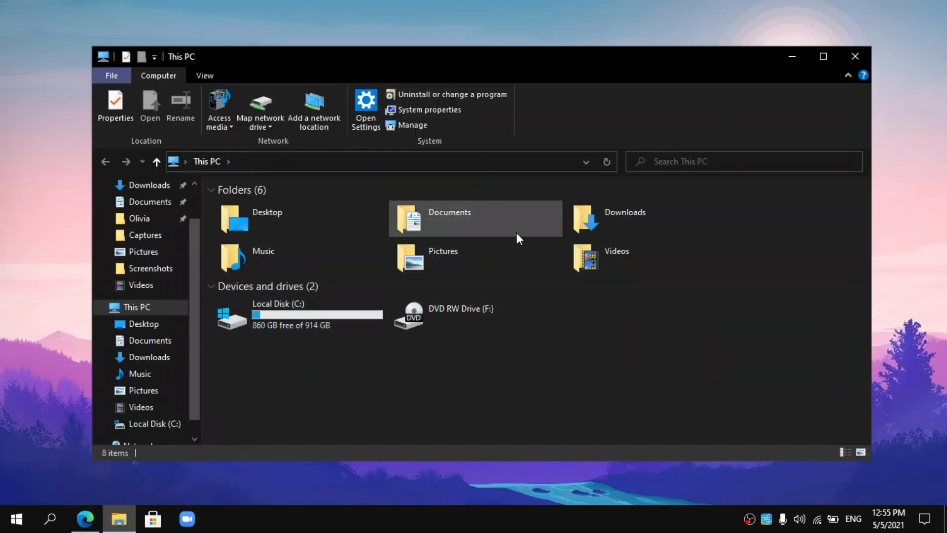
left_click(595, 217)
double_click(596, 217)
scroll(284, 357, "down", 6)
scroll(277, 362, "up", 6)
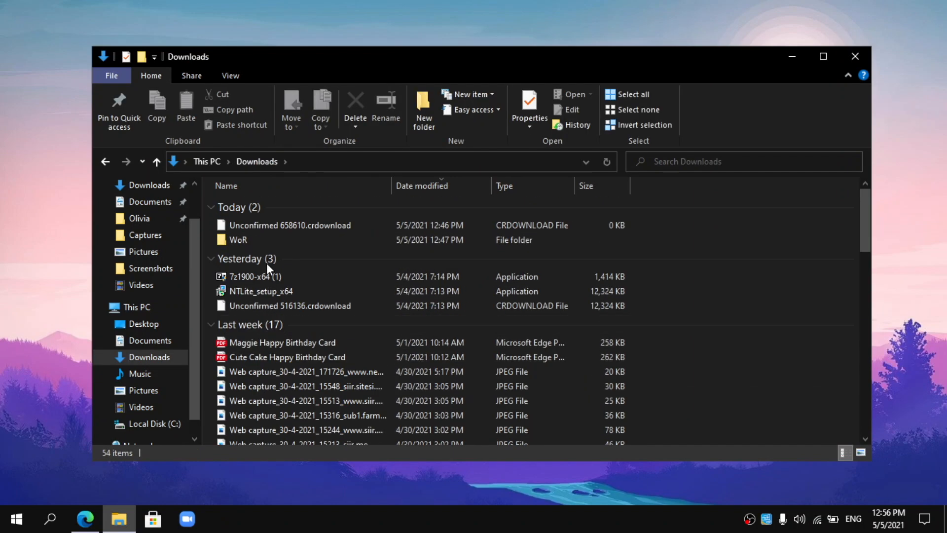
double_click(264, 243)
- Extract WoR_Release_2.1.1.zip with 7-Zip into a WoR_Release_2.1.1 folder and check its contents
left_click(257, 205)
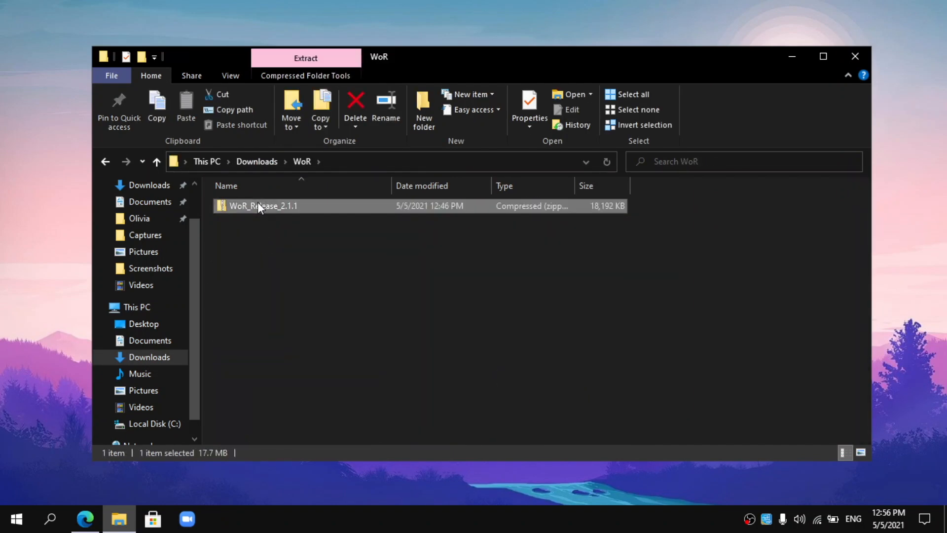
right_click(258, 203)
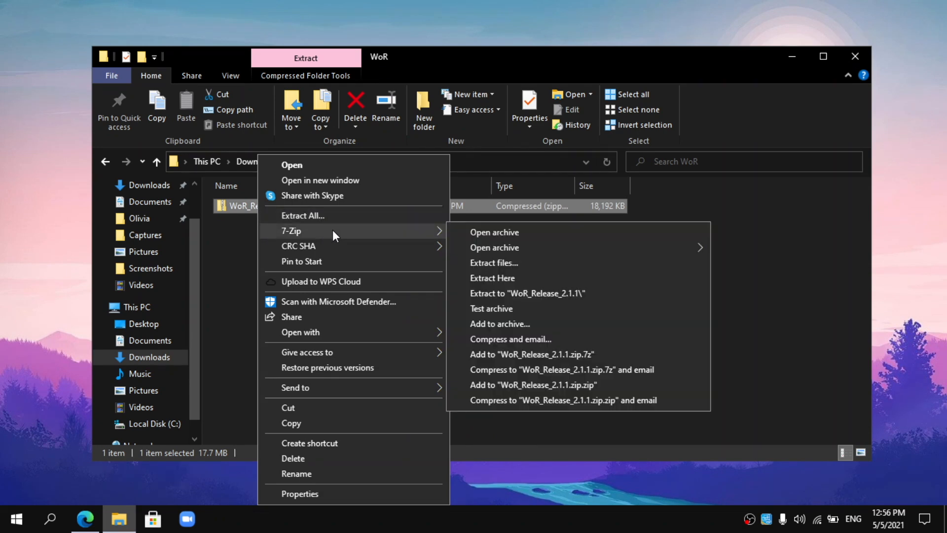
mouse_move(361, 232)
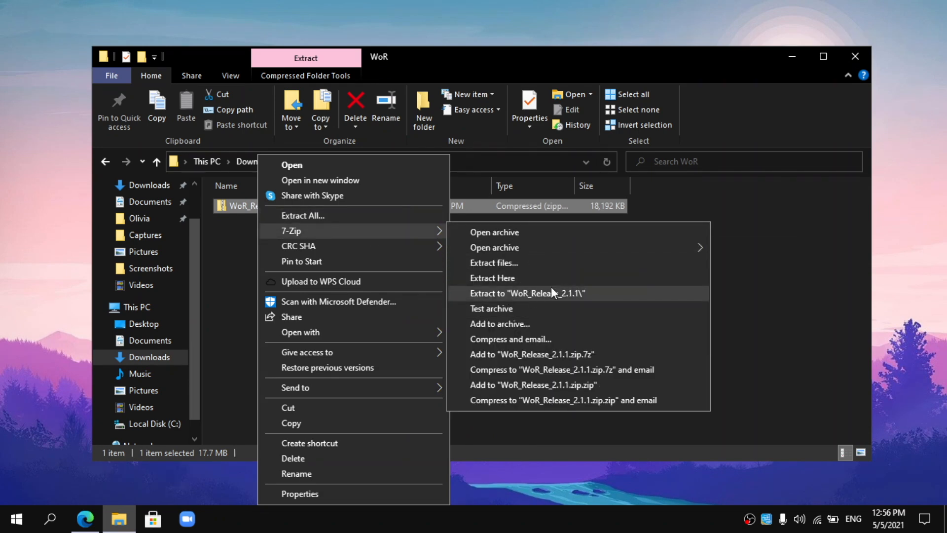
left_click(532, 292)
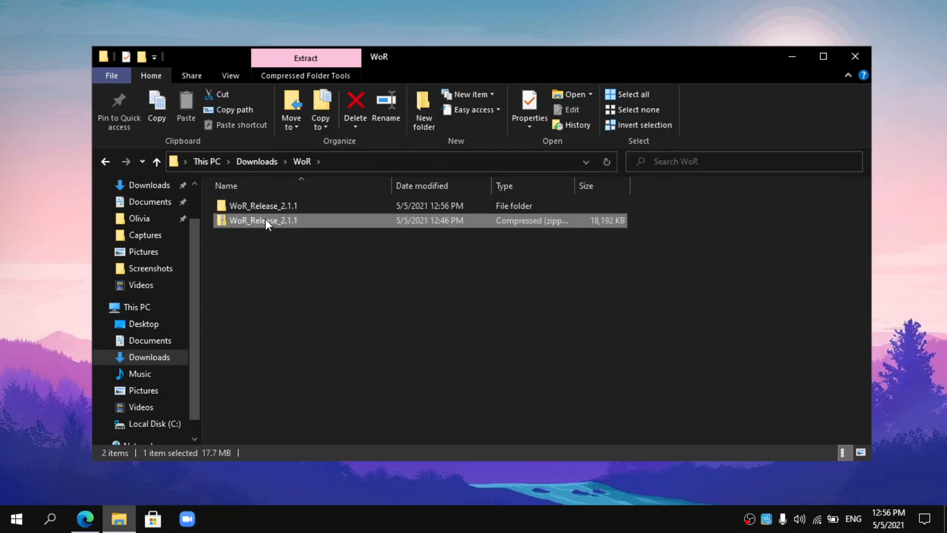
double_click(278, 204)
scroll(308, 276, "down", 1)
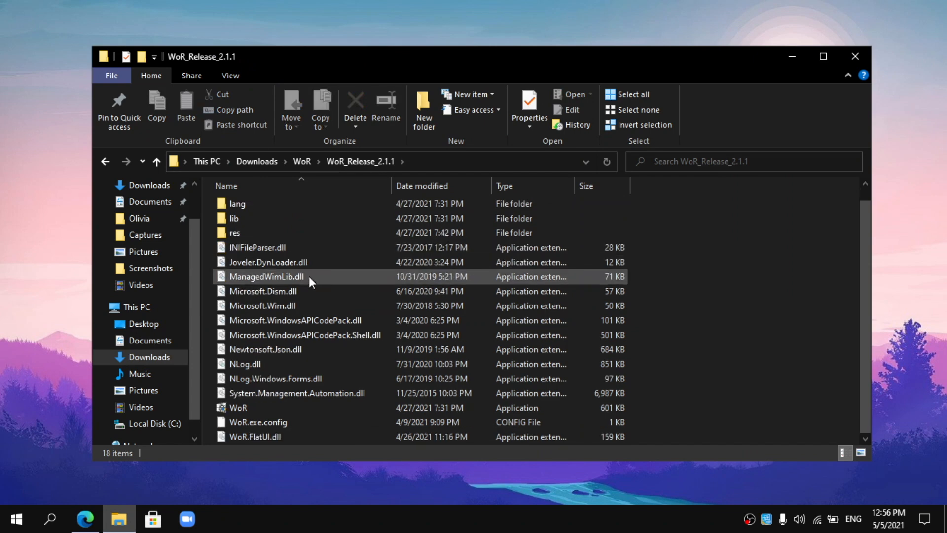
scroll(306, 294, "up", 1)
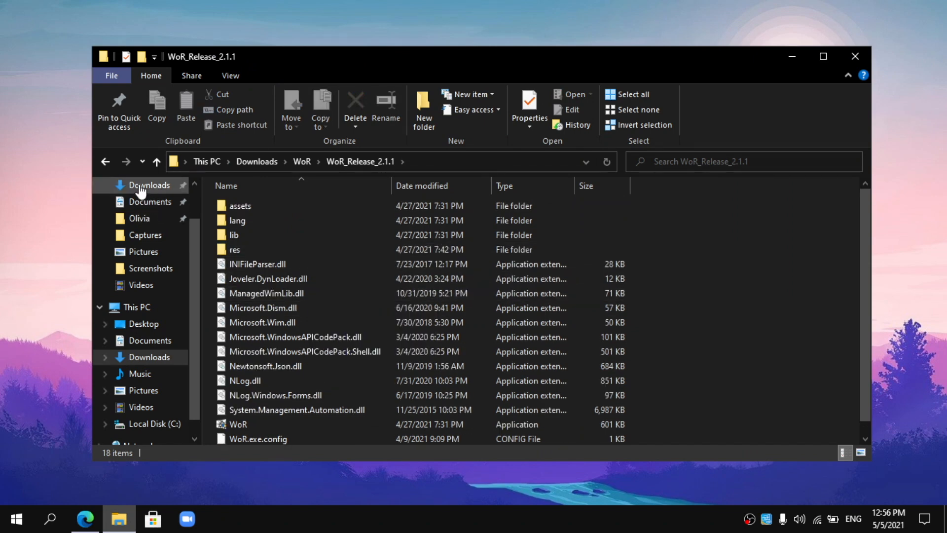
- Return to the WoR folder and delete the original WoR_Release_2.1.1 zip
left_click(105, 161)
left_click(274, 220)
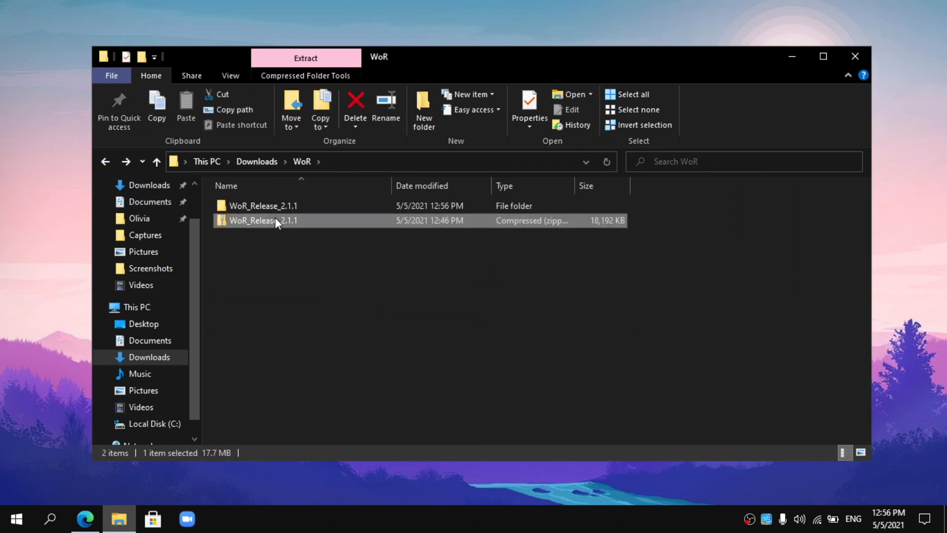
key("Delete")
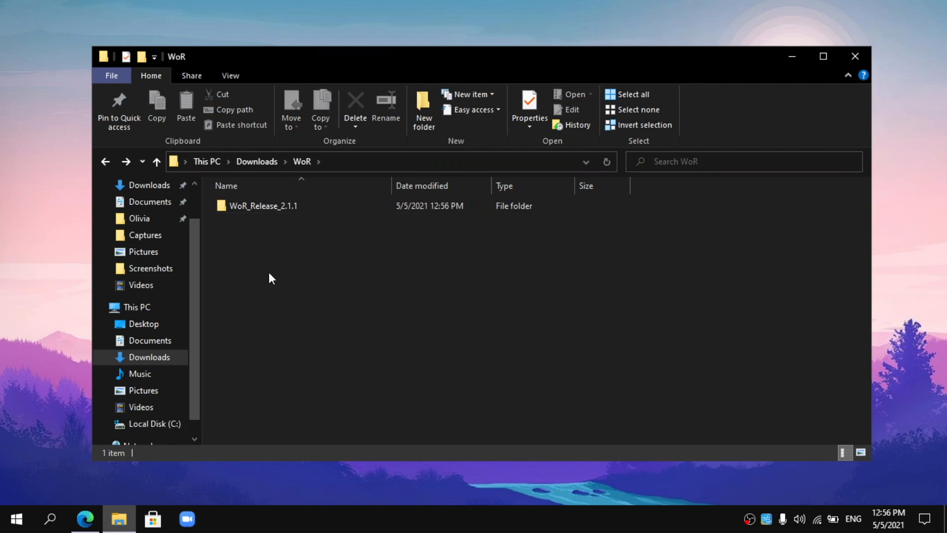
- On UUP dump, choose Insider version builds and pick build 21370.1 arm64
left_click(86, 516)
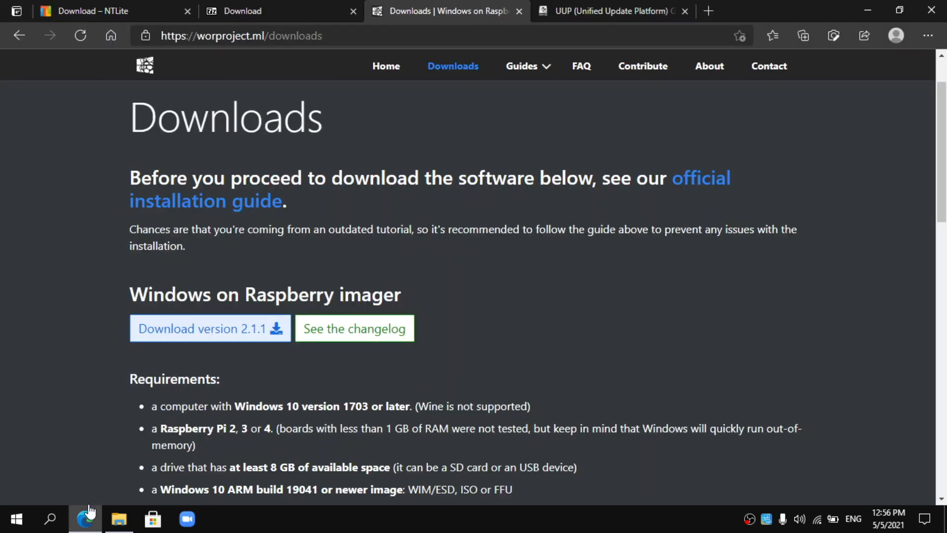
left_click(576, 8)
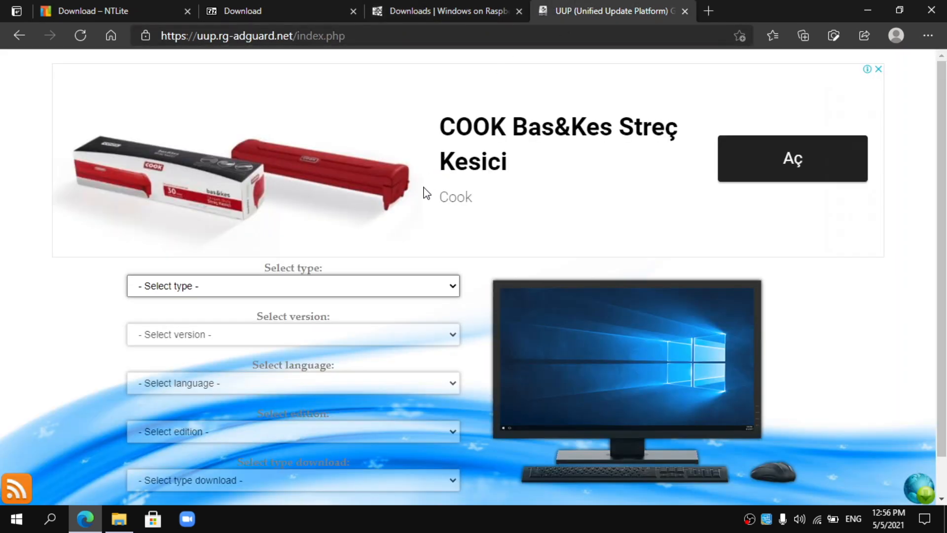
scroll(424, 196, "down", 1)
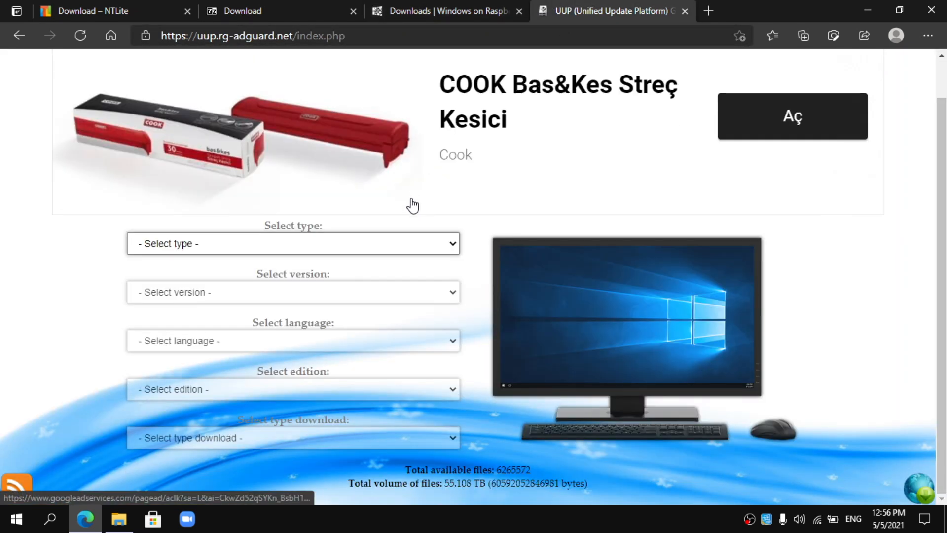
left_click(321, 249)
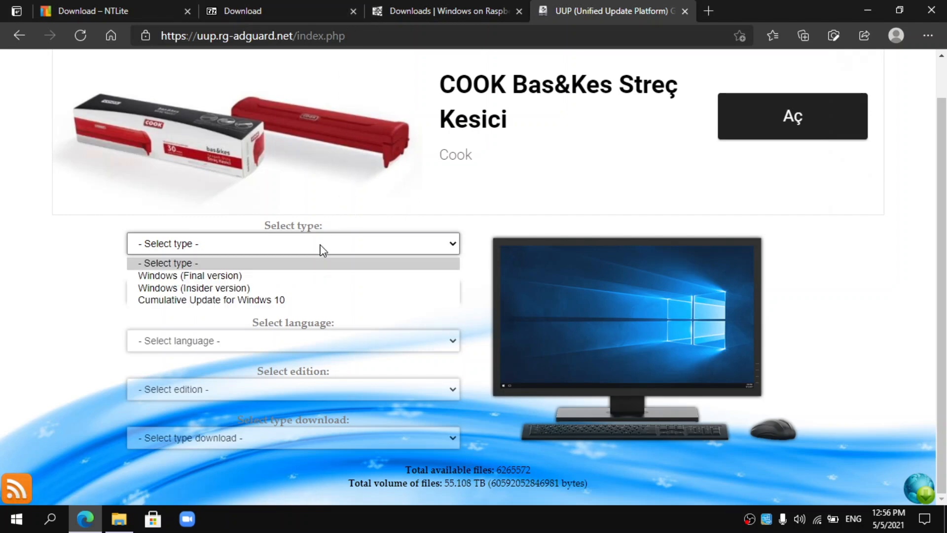
left_click(280, 289)
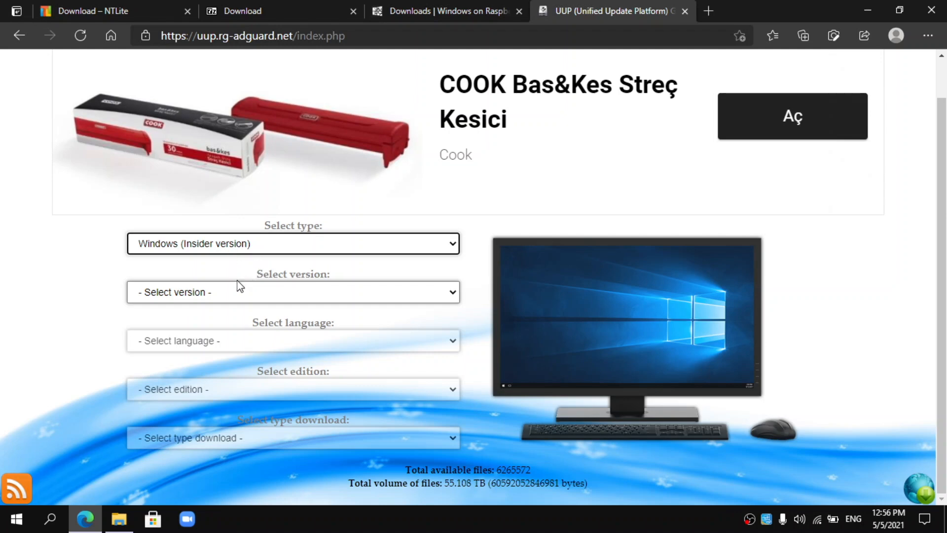
left_click(261, 290)
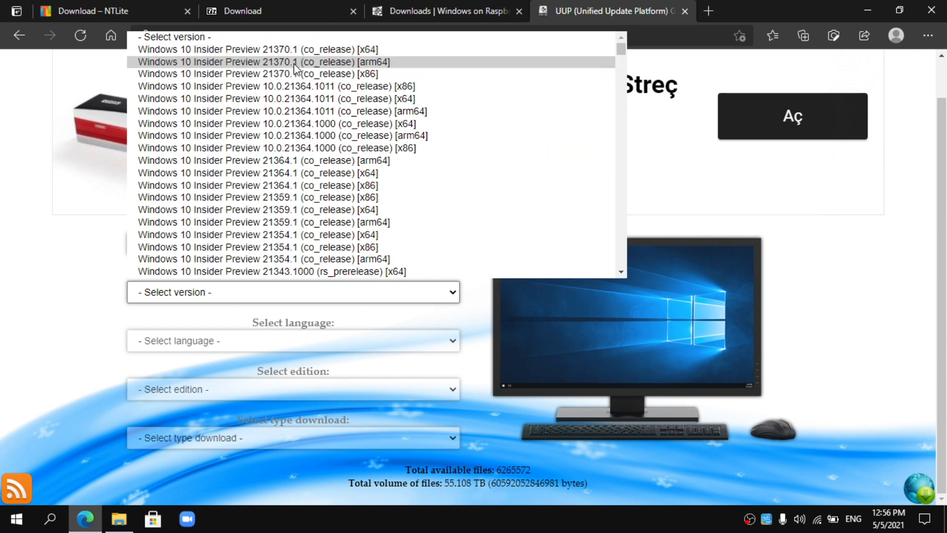
left_click(354, 62)
- Select English (United States), Windows 10 Professional, and the one-click ISO compiler download
left_click(268, 340)
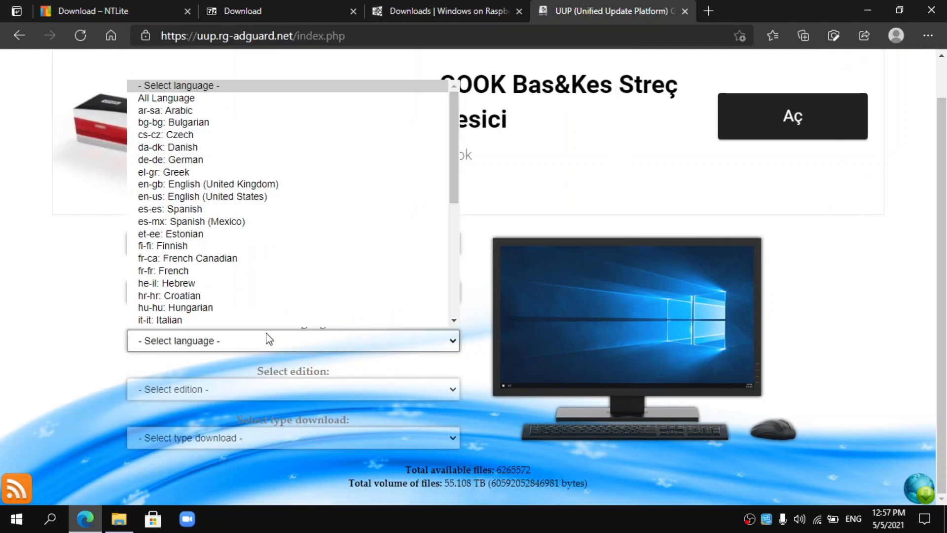
left_click(241, 196)
left_click(291, 389)
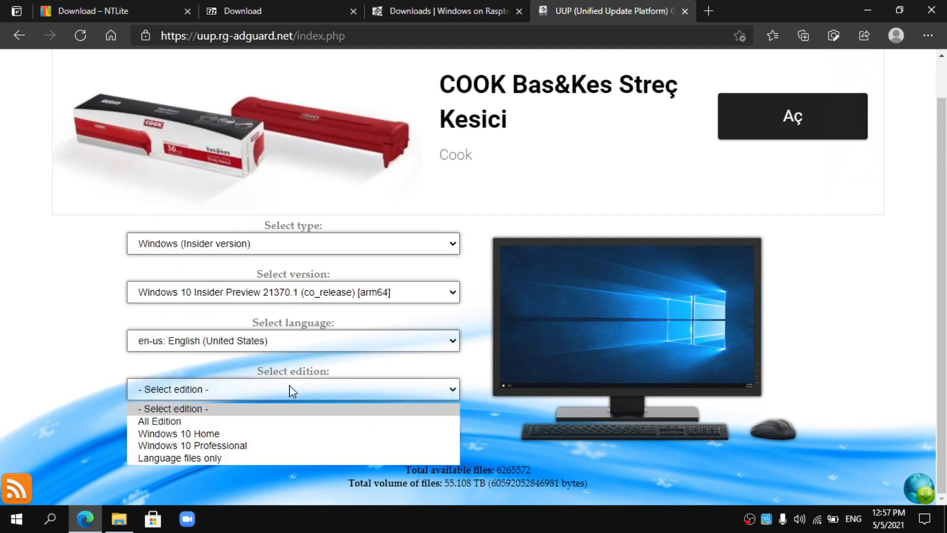
left_click(248, 446)
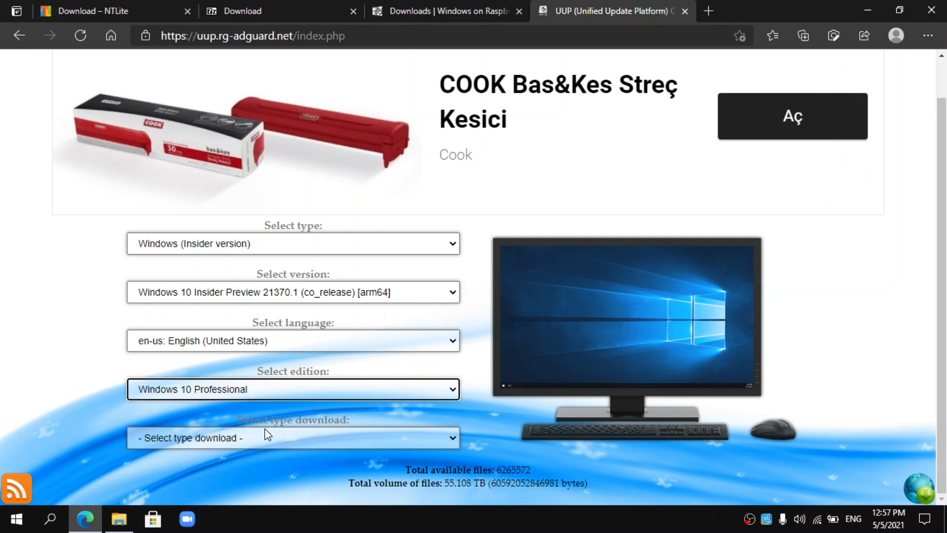
left_click(278, 438)
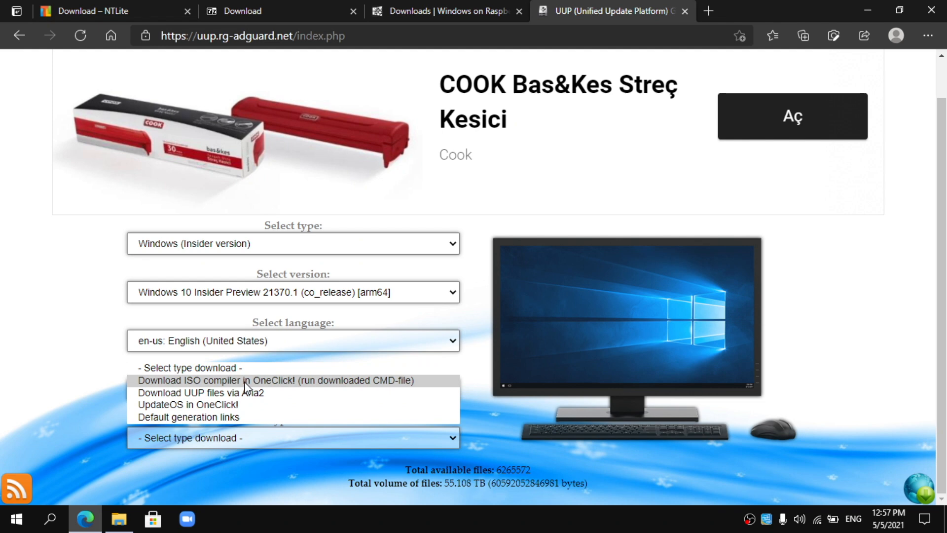
left_click(310, 380)
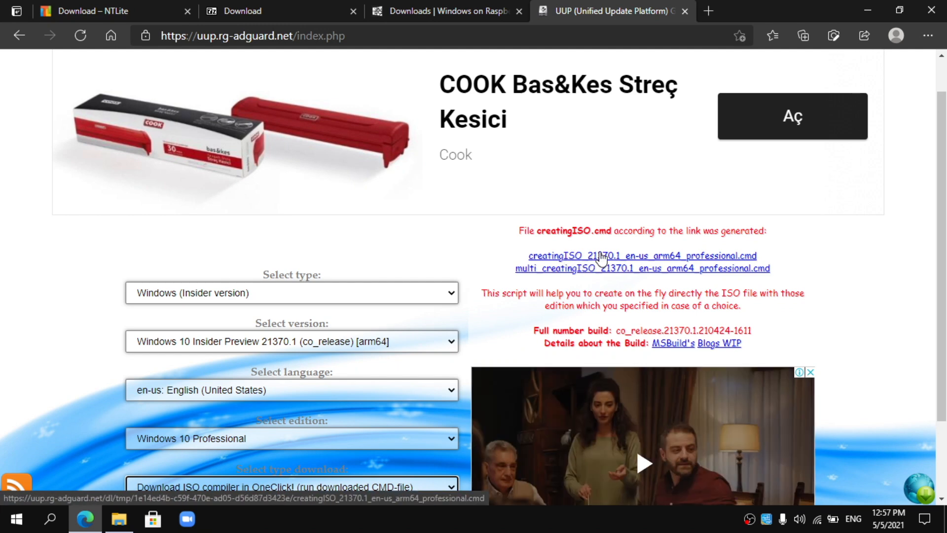
- Download creatingISO_21370.1_en-us_arm64_professional.cmd, keeping it past SmartScreen, then minimise Edge
left_click(600, 255)
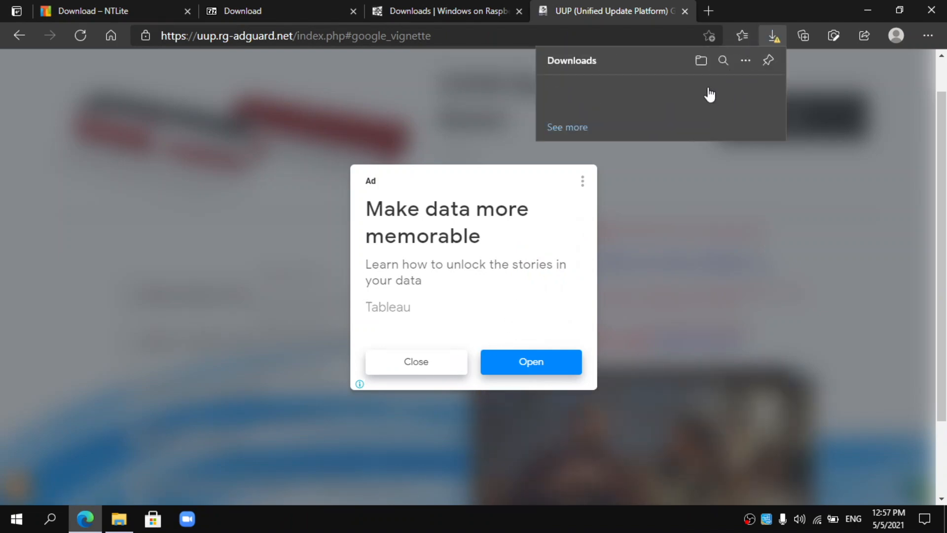
left_click(758, 91)
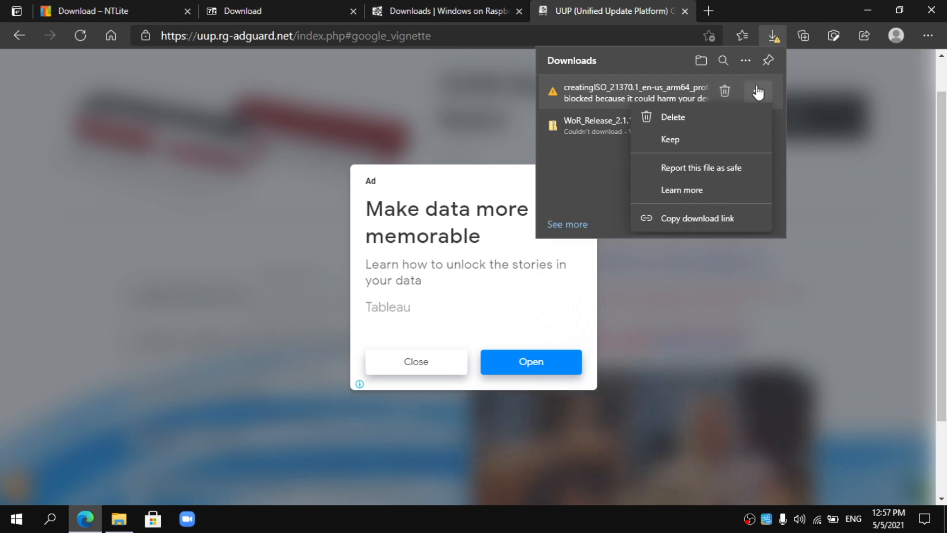
left_click(719, 142)
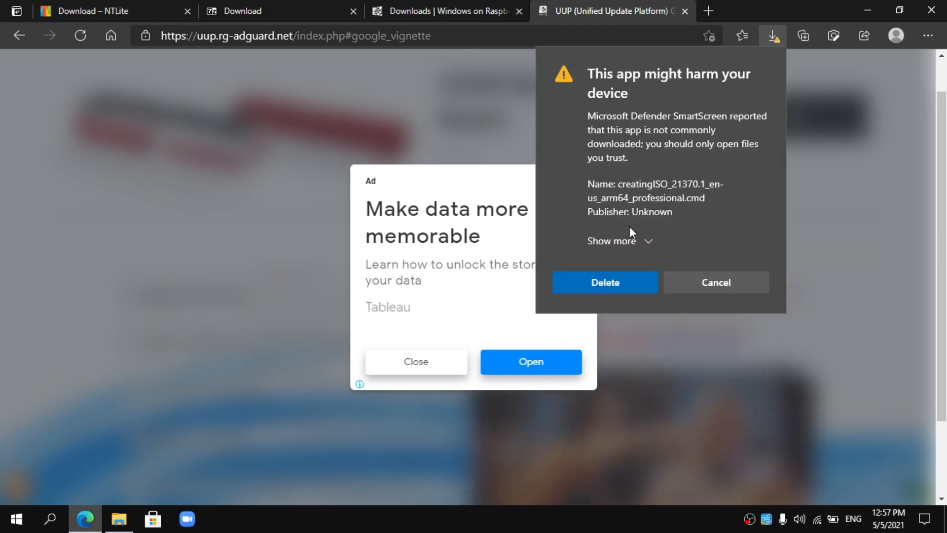
left_click(629, 241)
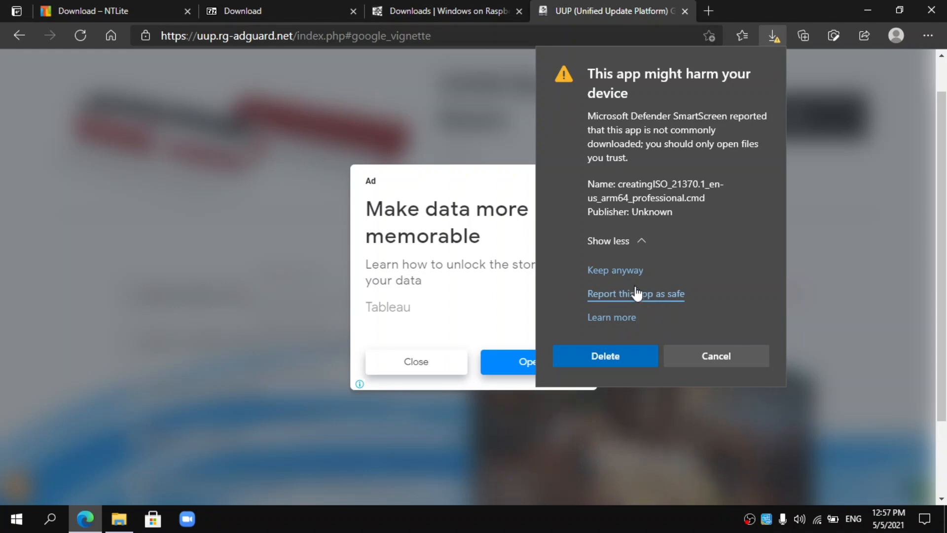
left_click(626, 271)
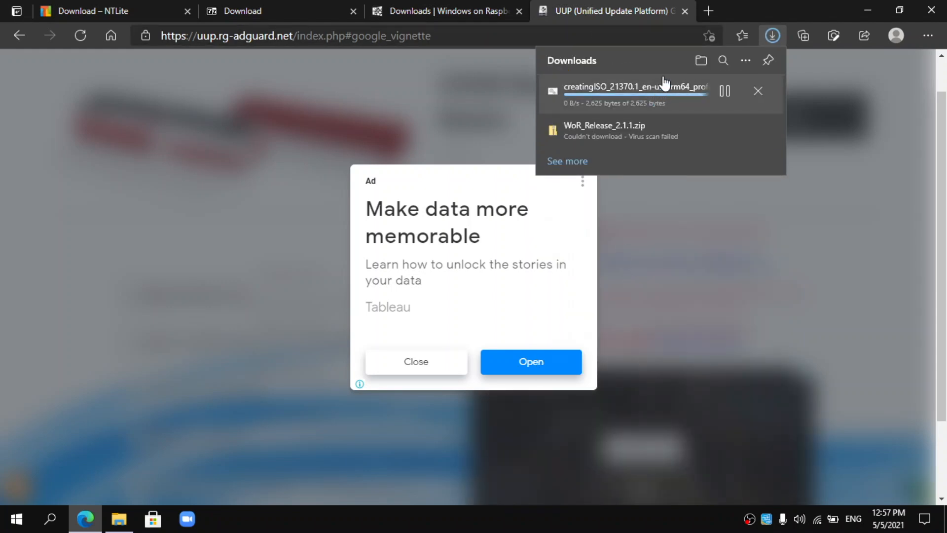
left_click(864, 8)
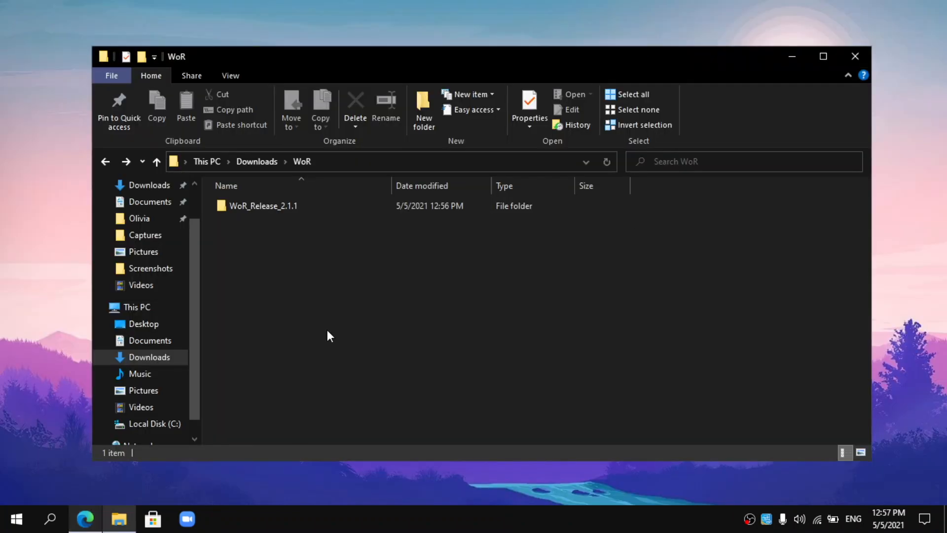
- Move the creatingISO script from Downloads into the WoR folder and open WoR
left_click(105, 161)
left_click_drag(311, 225, 302, 247)
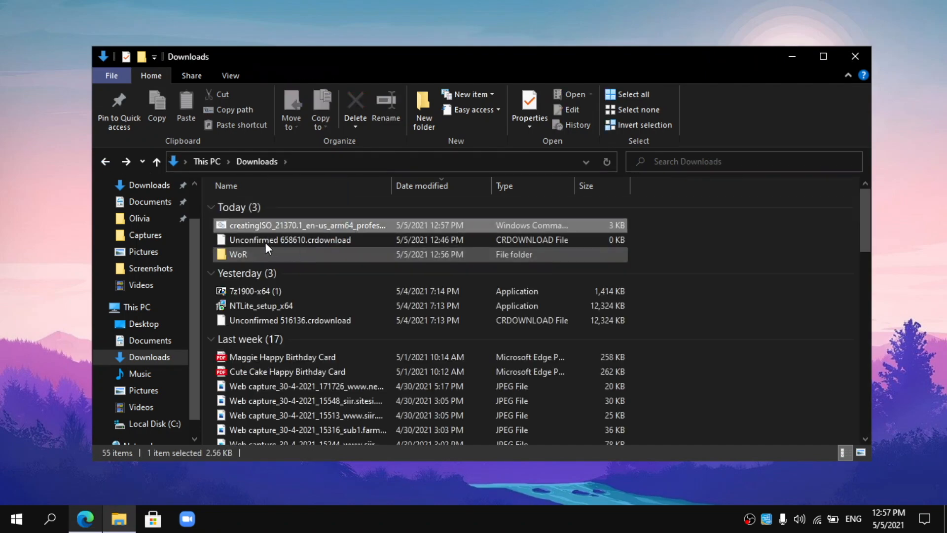
double_click(264, 242)
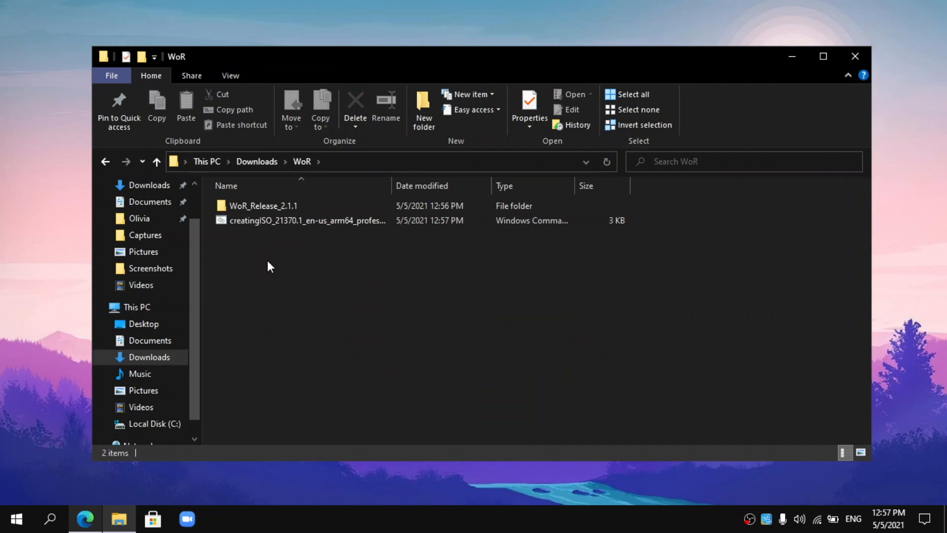
- Create a new folder named wim in WoR and move the creatingISO script into it
right_click(301, 257)
mouse_move(381, 409)
mouse_move(427, 420)
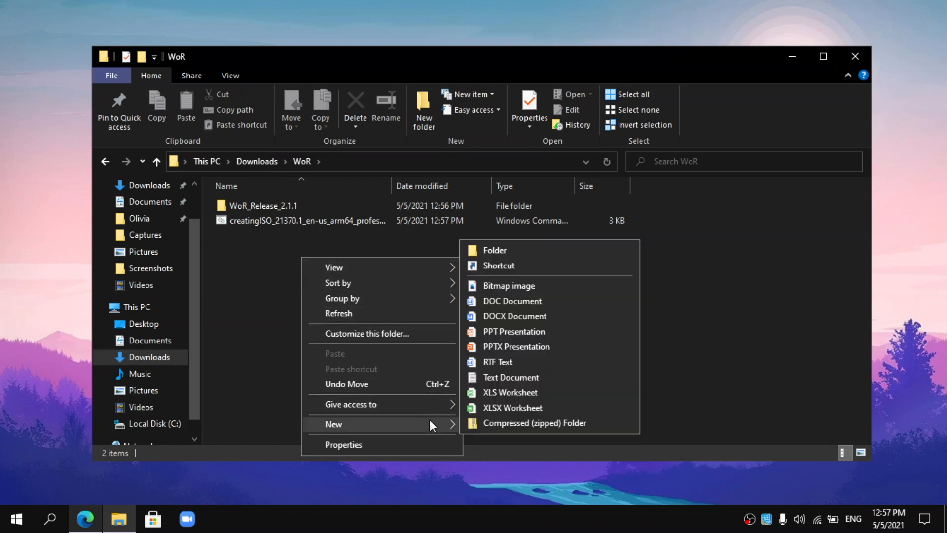
left_click(512, 250)
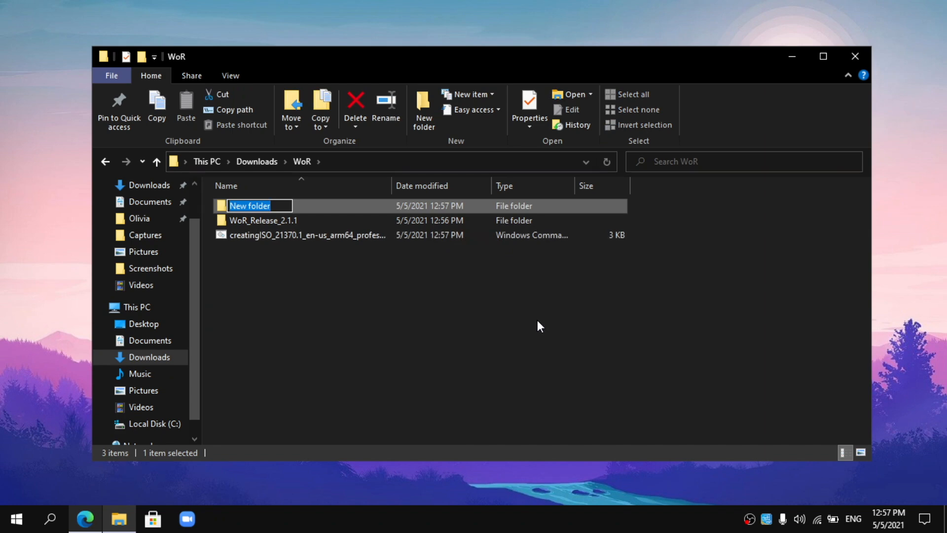
key("BackSpace")
type("wim")
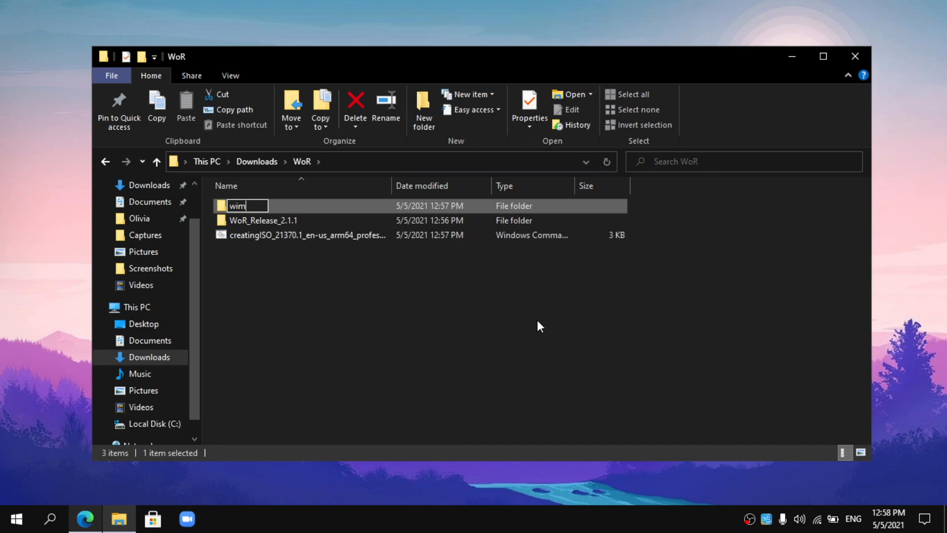
key("Return")
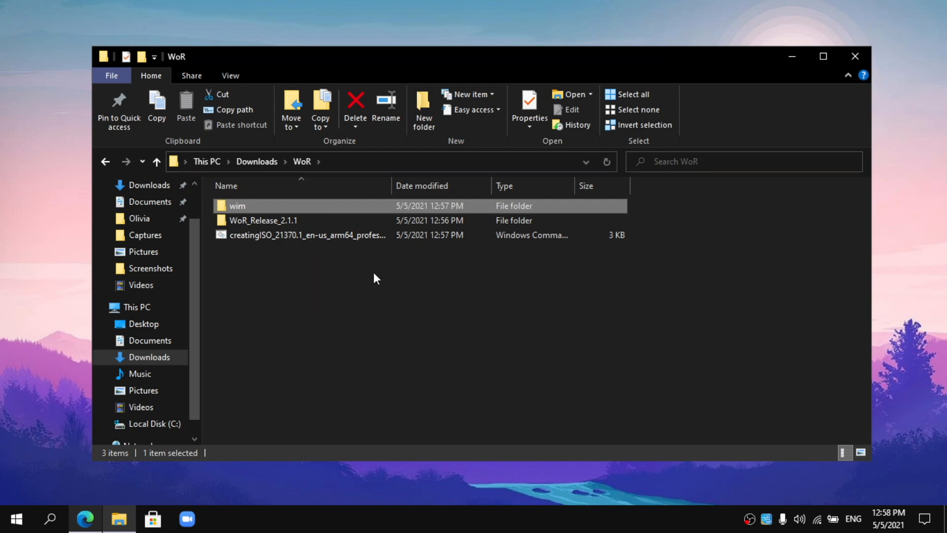
left_click_drag(325, 237, 314, 203)
- Open wim and run the creatingISO .cmd script, choosing Run anyway at SmartScreen
double_click(315, 203)
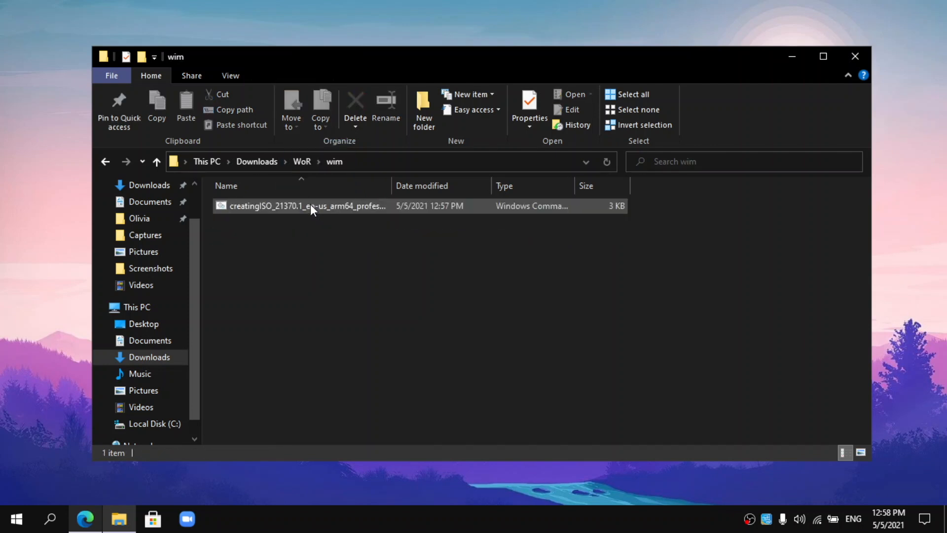
double_click(310, 204)
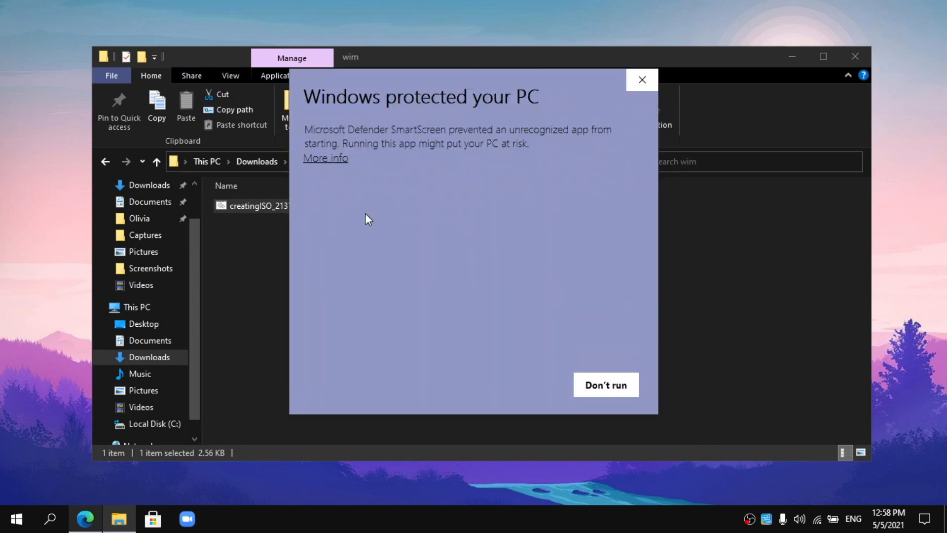
left_click(321, 158)
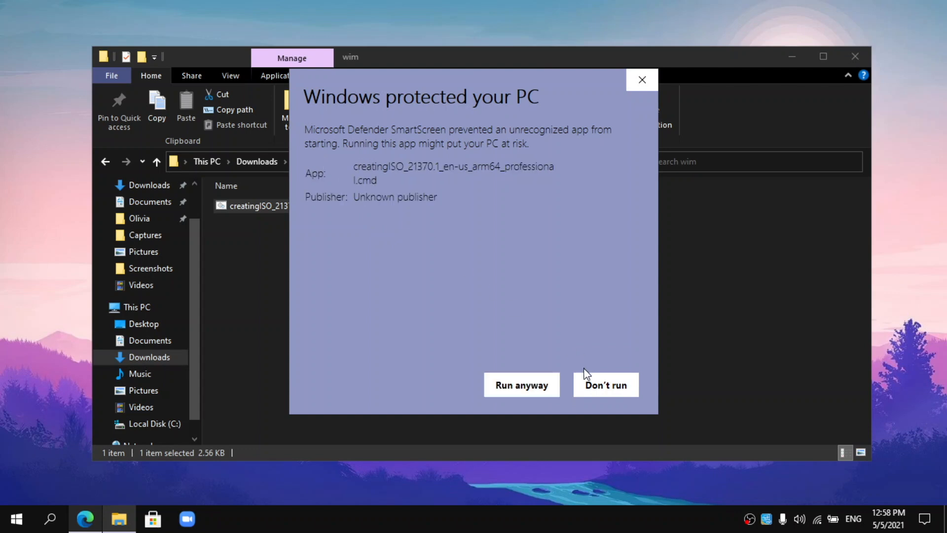
left_click(545, 388)
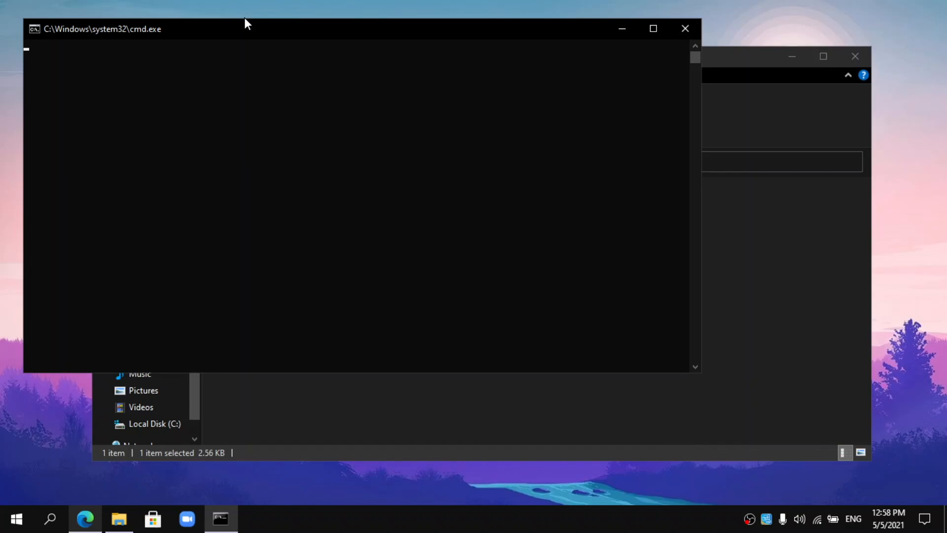
- Let the script finish building the 21370.1 ARM64 ISO (about 4.54 GB), then close the console
left_click_drag(230, 20, 231, 21)
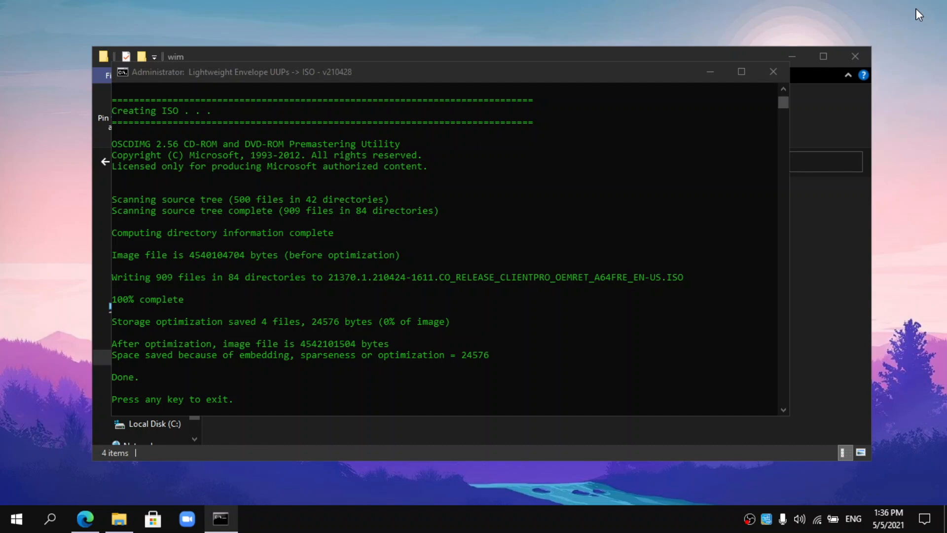
left_click(528, 276)
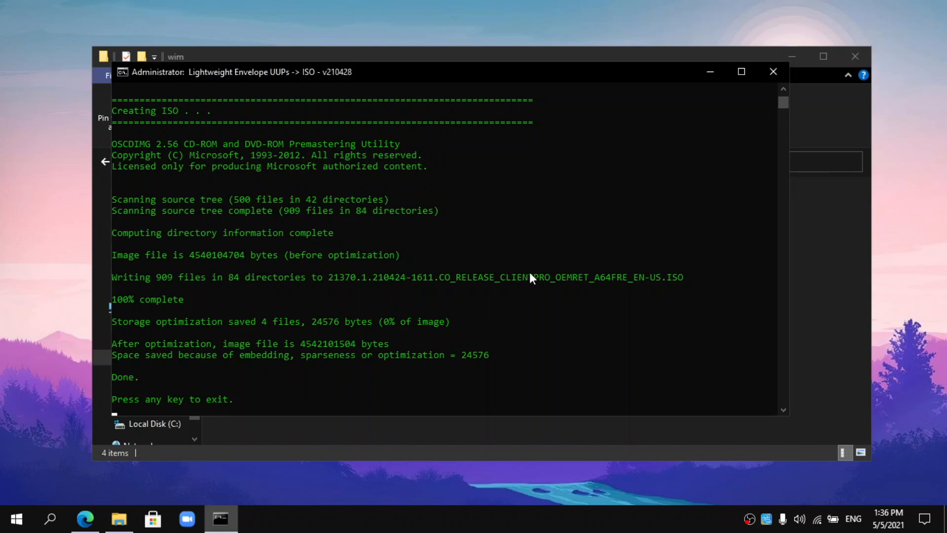
key("Return")
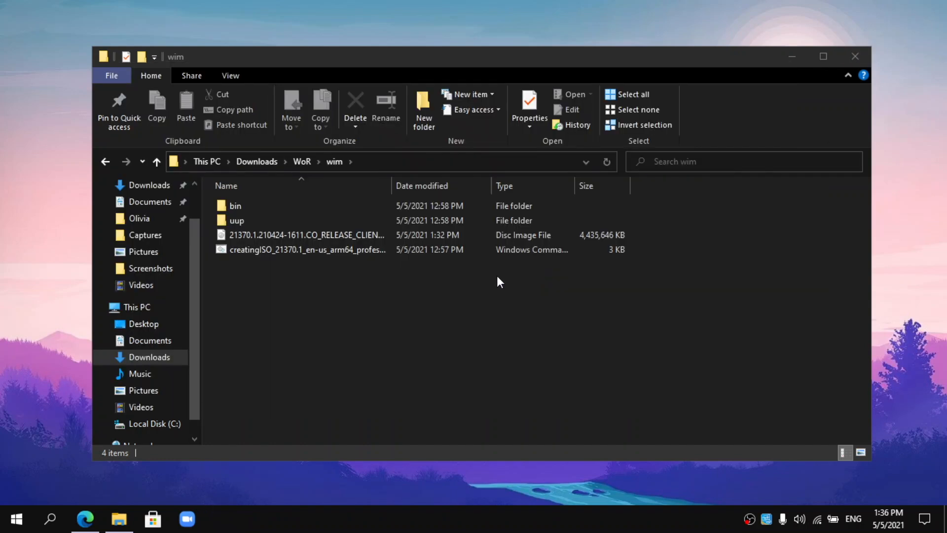
- Mount the 21370 ISO and search its sources folder for install.wim
left_click(346, 235)
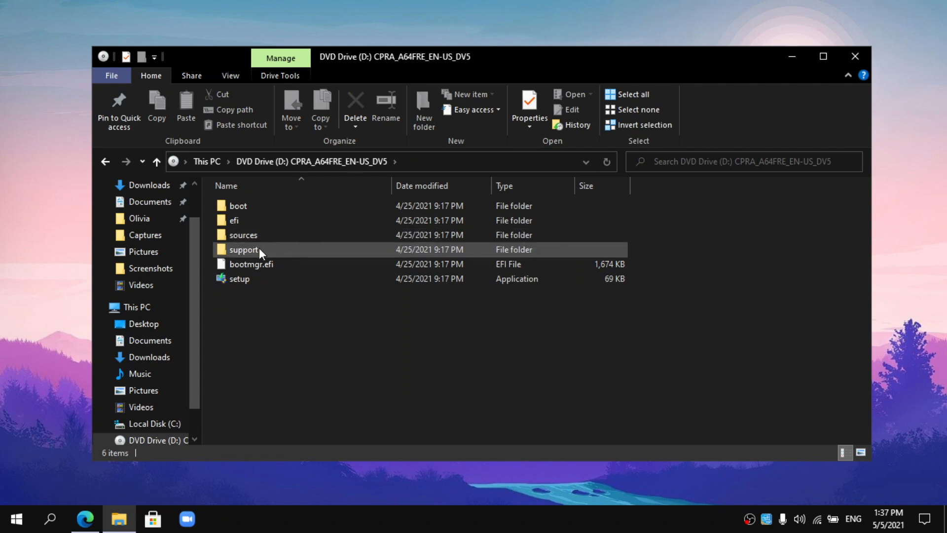
double_click(262, 233)
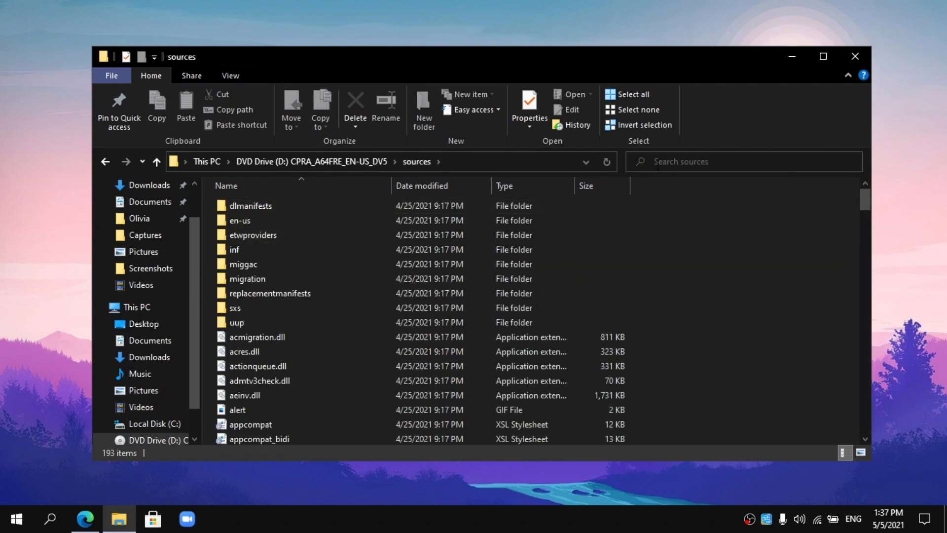
key("i")
left_click(686, 157)
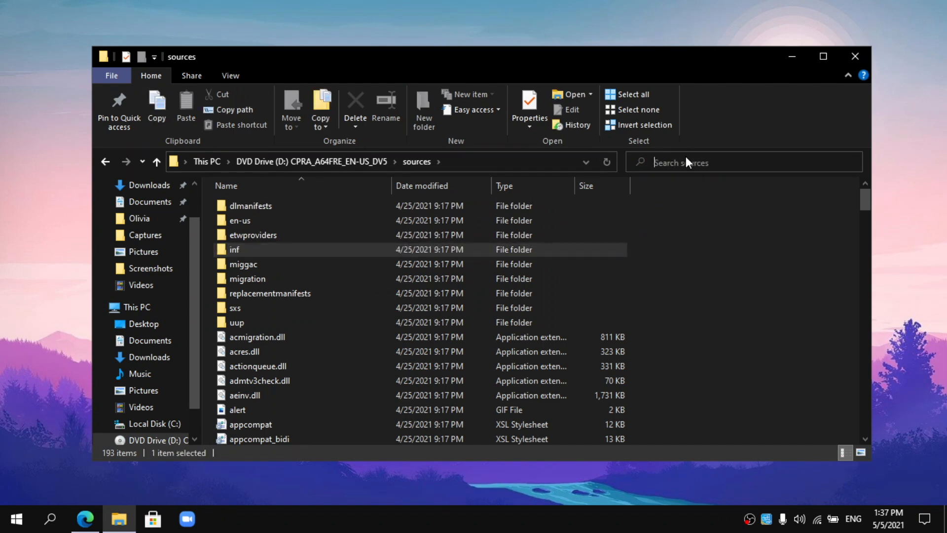
type("nin")
key("BackSpace")
key("BackSpace")
key("BackSpace")
type("install.wim")
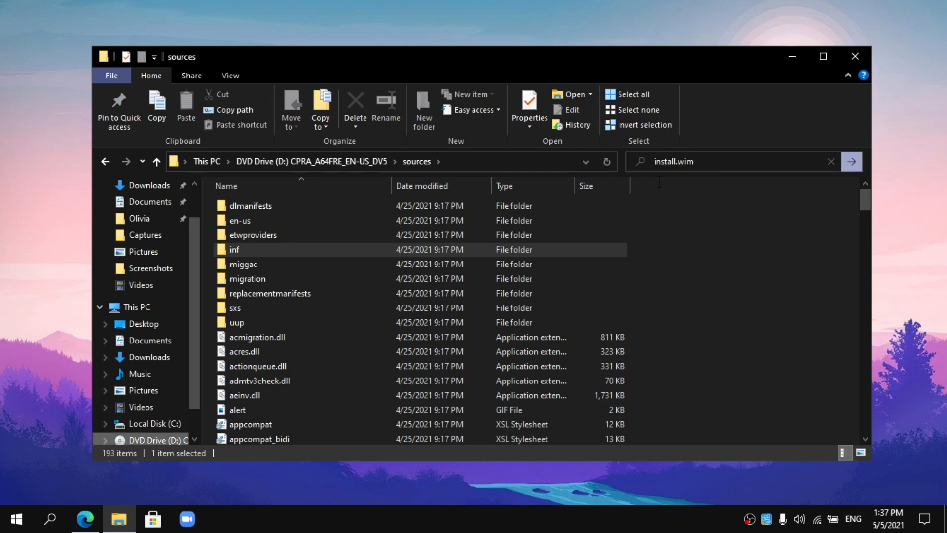
key("Return")
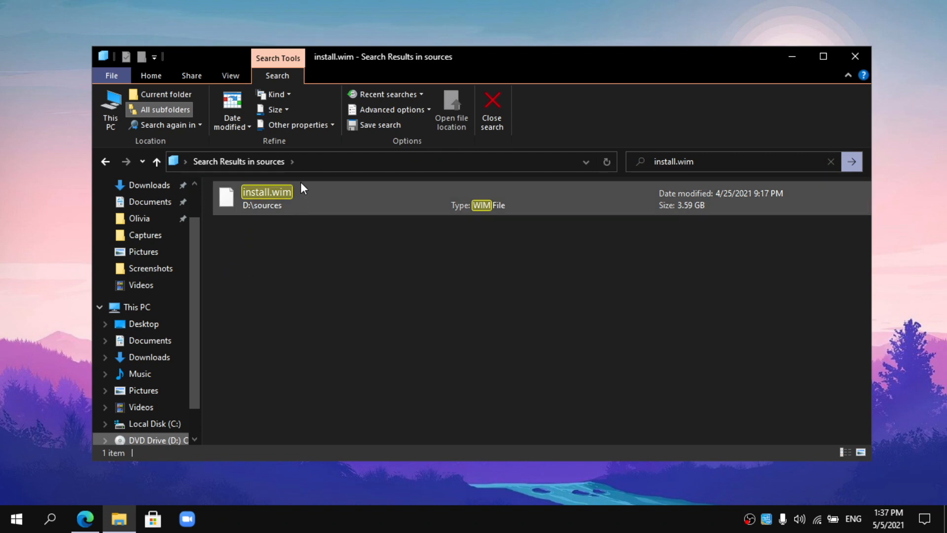
- Copy install.wim into Downloads, move the progress window aside, and switch to the Discord downloads channel
left_click_drag(291, 192, 142, 360)
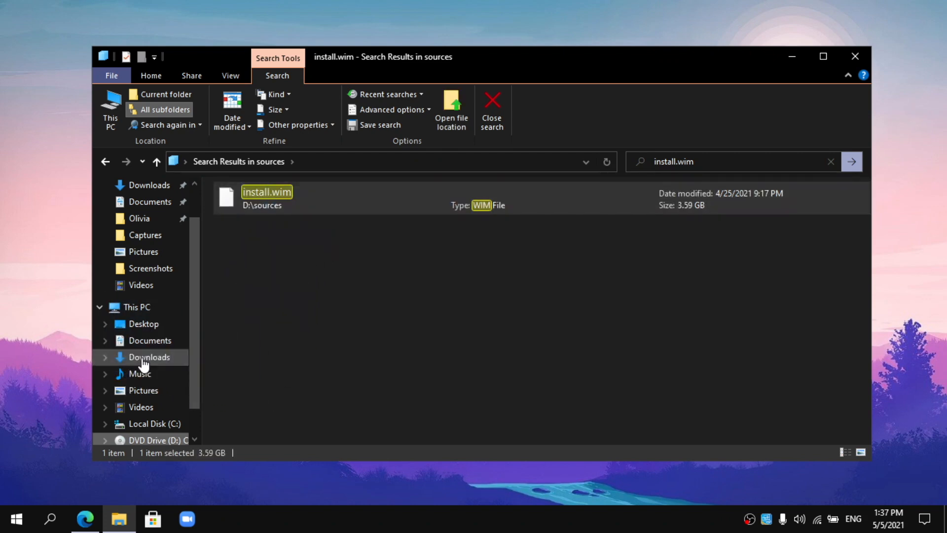
left_click(143, 360)
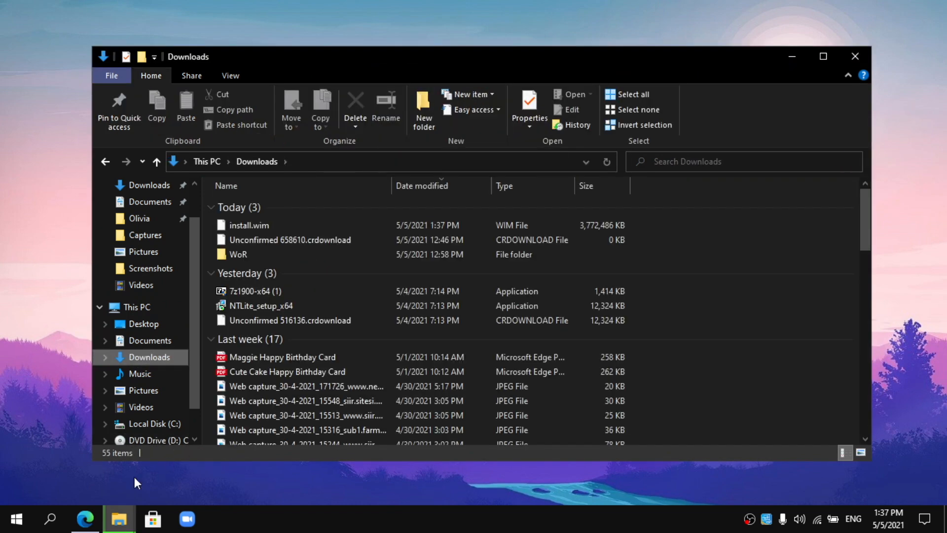
mouse_move(123, 520)
left_click(255, 430)
left_click_drag(477, 86, 384, 212)
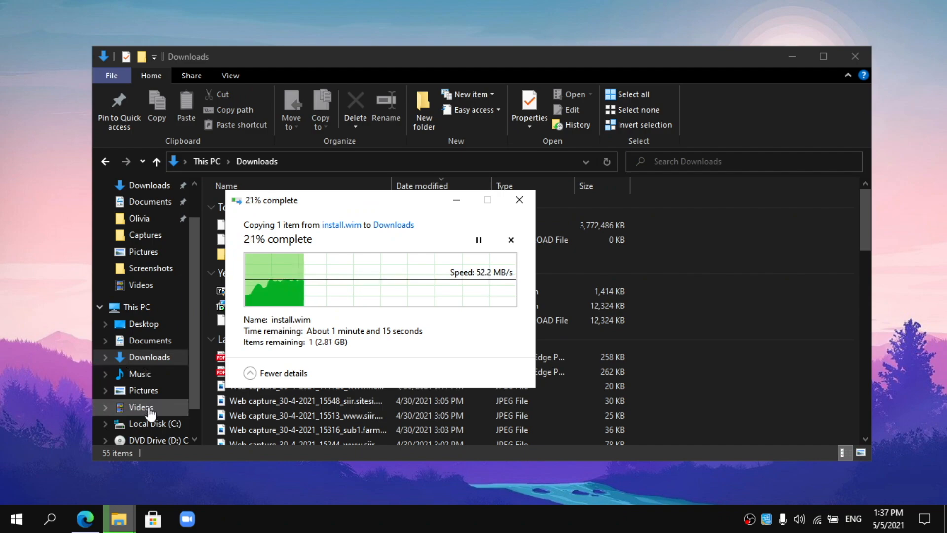
left_click(85, 518)
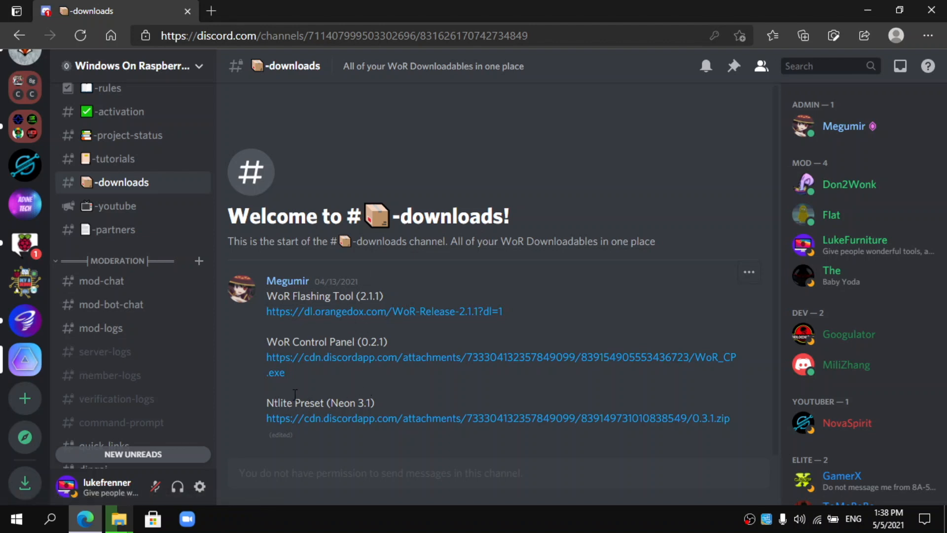
- Download the Ntlite Preset (Neon 3.1) zip from Discord, then minimise Edge and move the copy dialog aside
left_click_drag(274, 403, 340, 428)
left_click(363, 435)
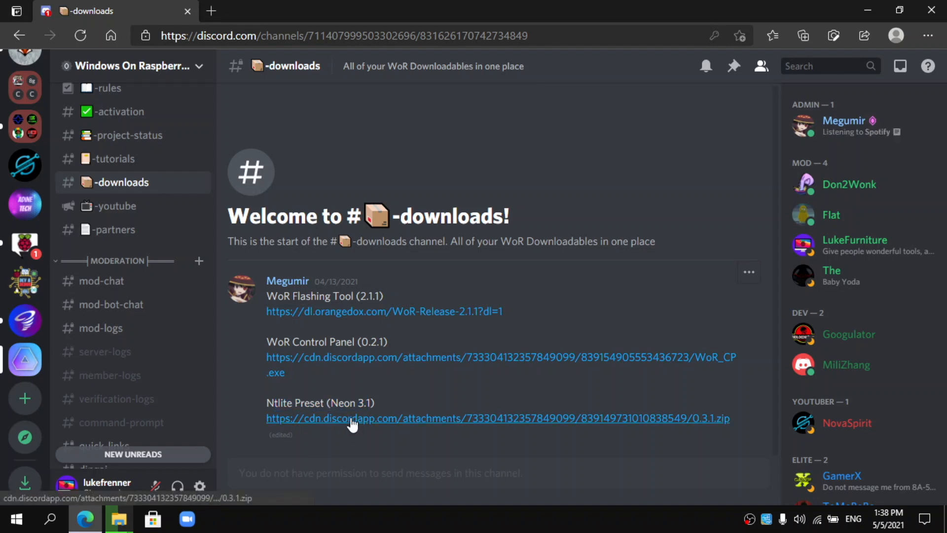
left_click(361, 401)
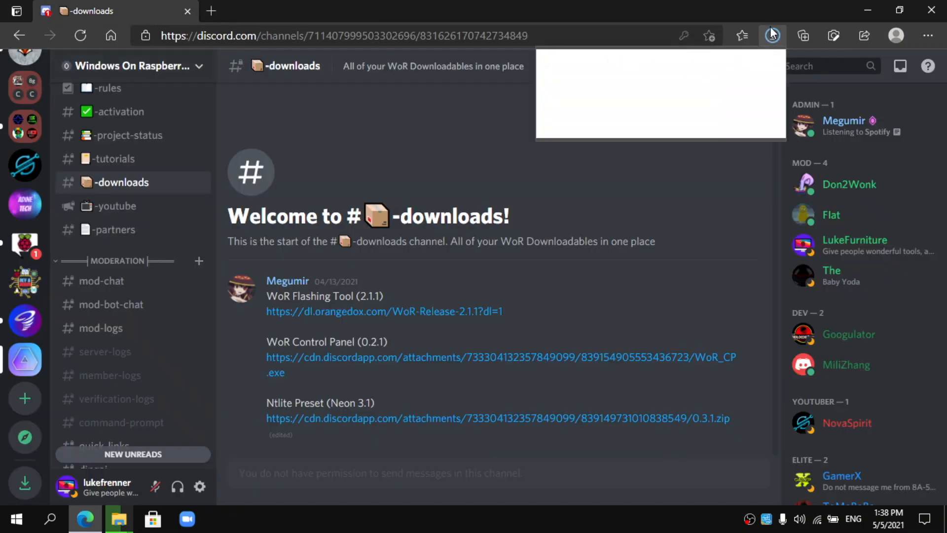
left_click(876, 10)
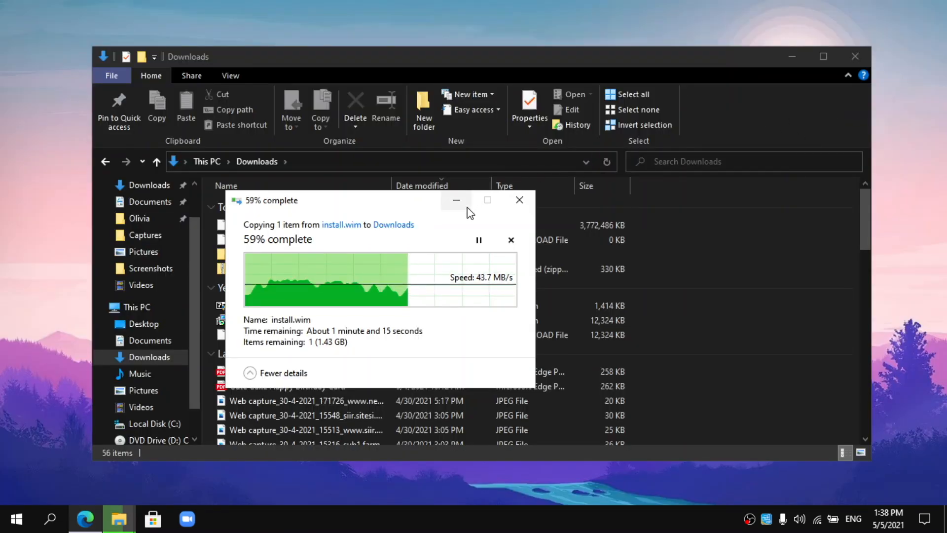
left_click_drag(423, 205, 699, 128)
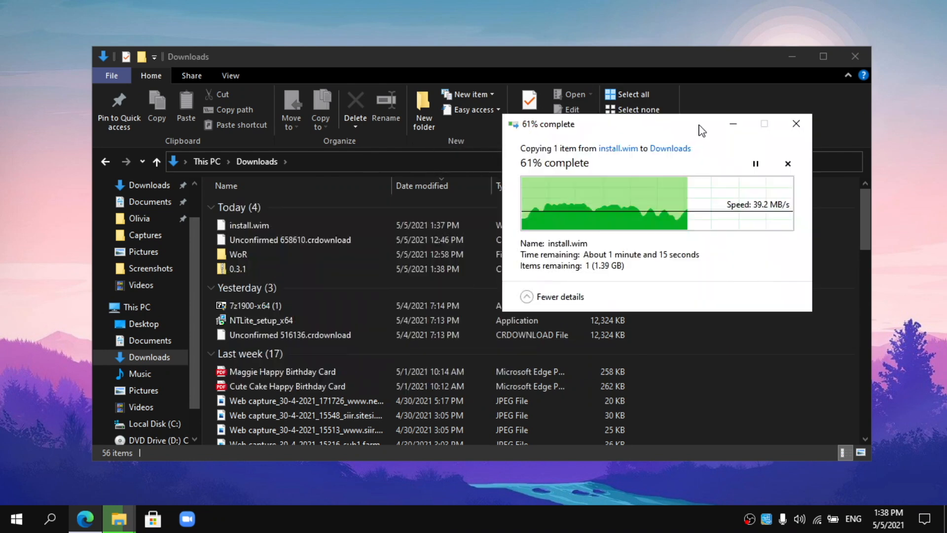
- Move the 0.3.1 preset zip into the WoR folder and select it there, checking install.wim copy progress
left_click(274, 270)
left_click_drag(254, 268, 290, 259)
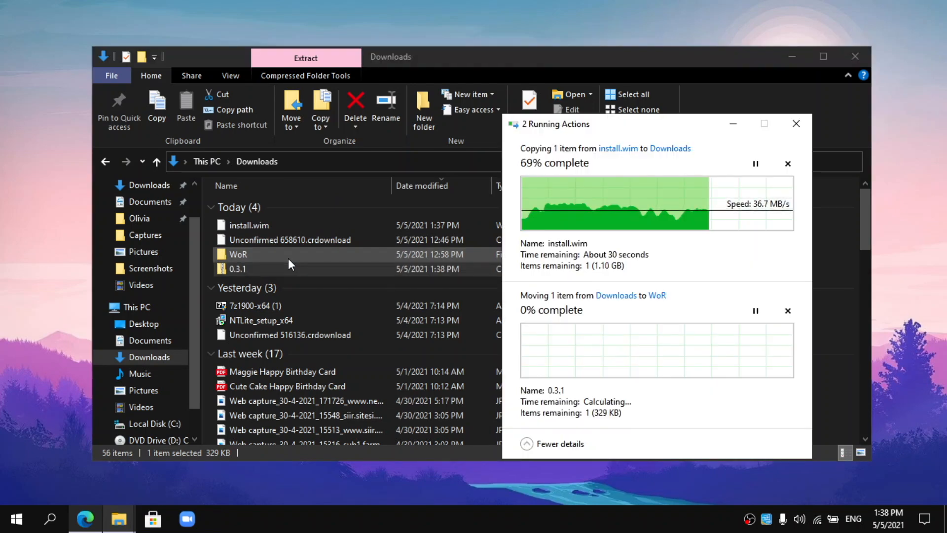
left_click(288, 259)
double_click(288, 258)
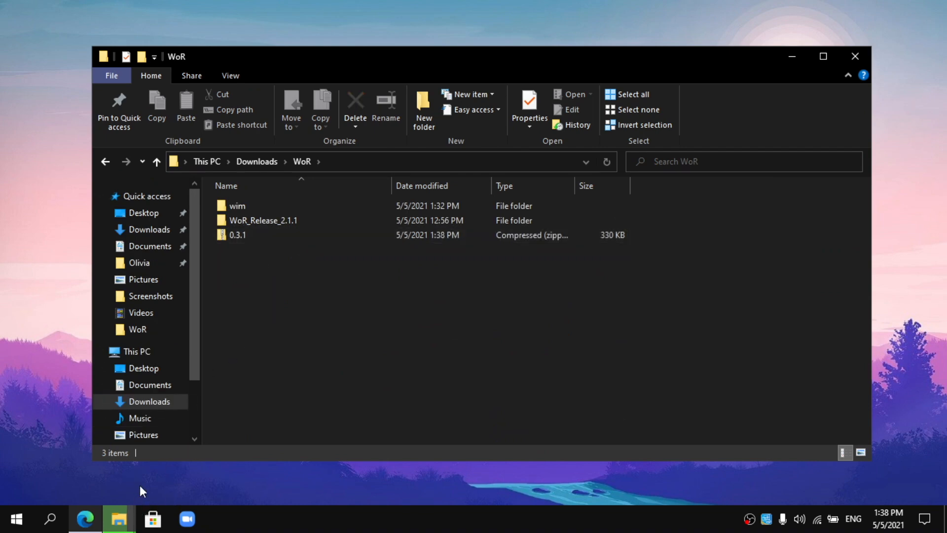
mouse_move(119, 516)
left_click(209, 471)
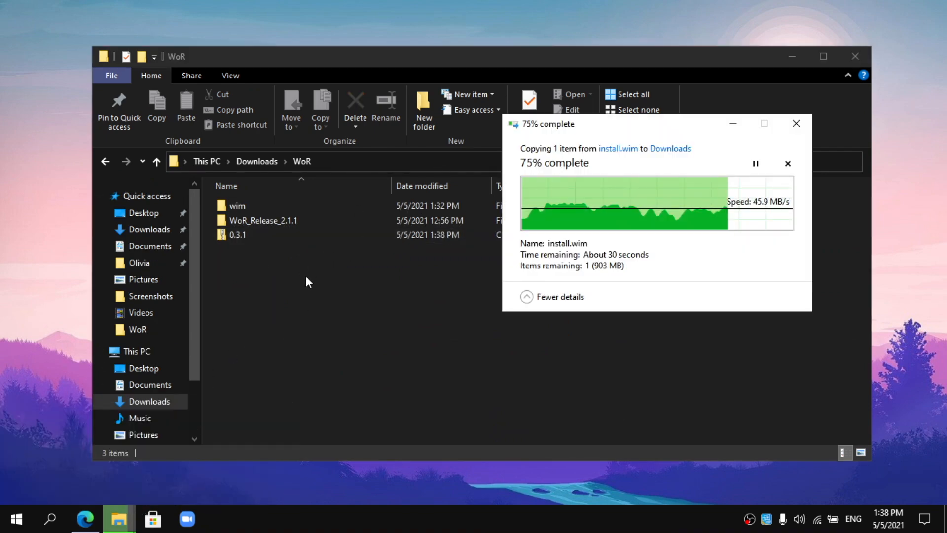
left_click(260, 236)
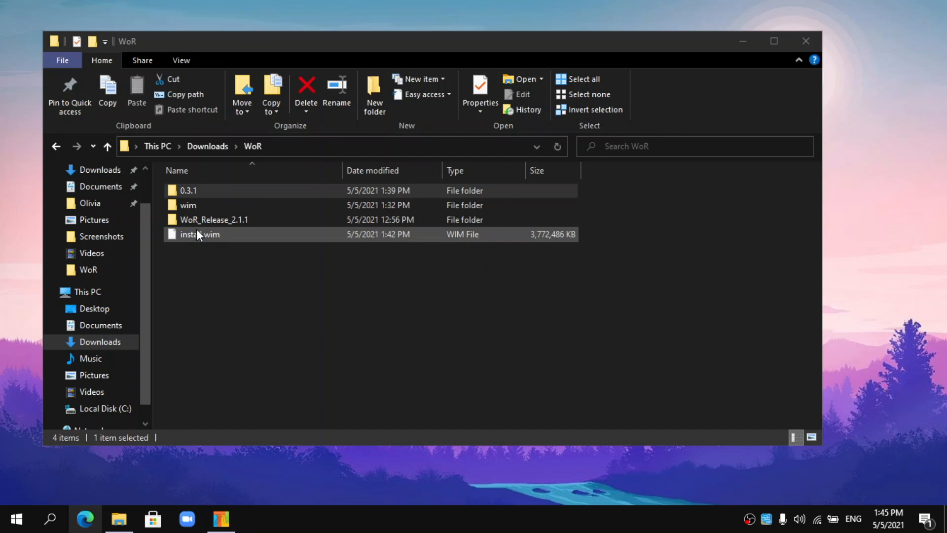
- Add install.wim as a source image and load its Windows 10 Pro edition for editing
left_click(221, 518)
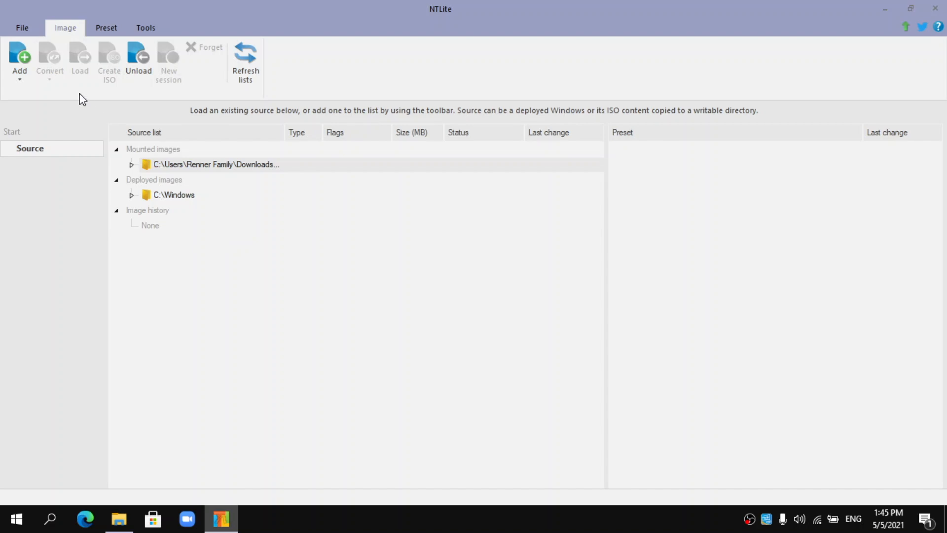
left_click(24, 71)
left_click(43, 113)
left_click(168, 144)
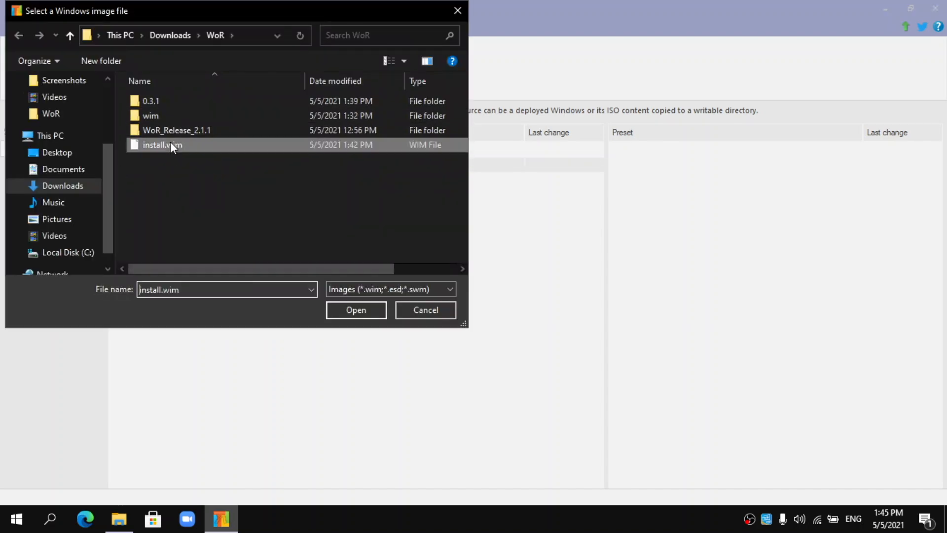
left_click(356, 310)
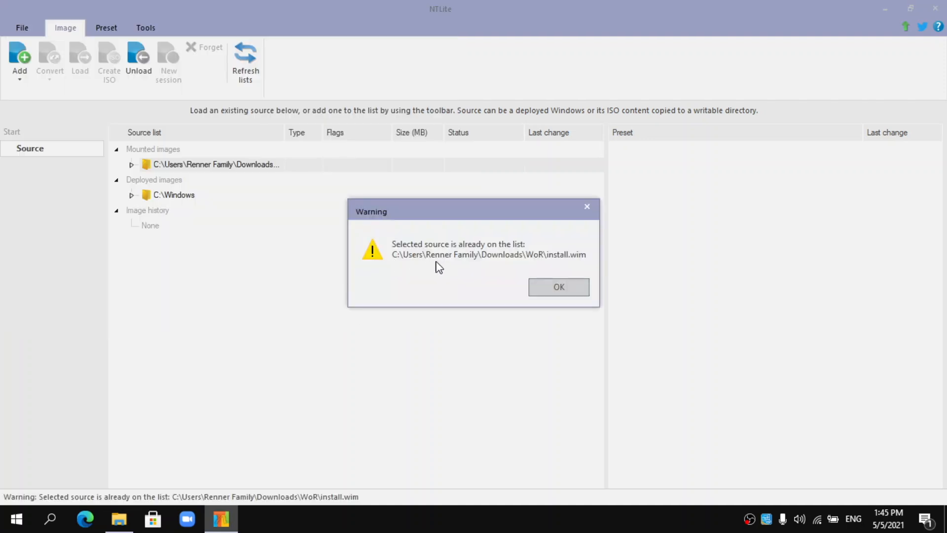
left_click(548, 288)
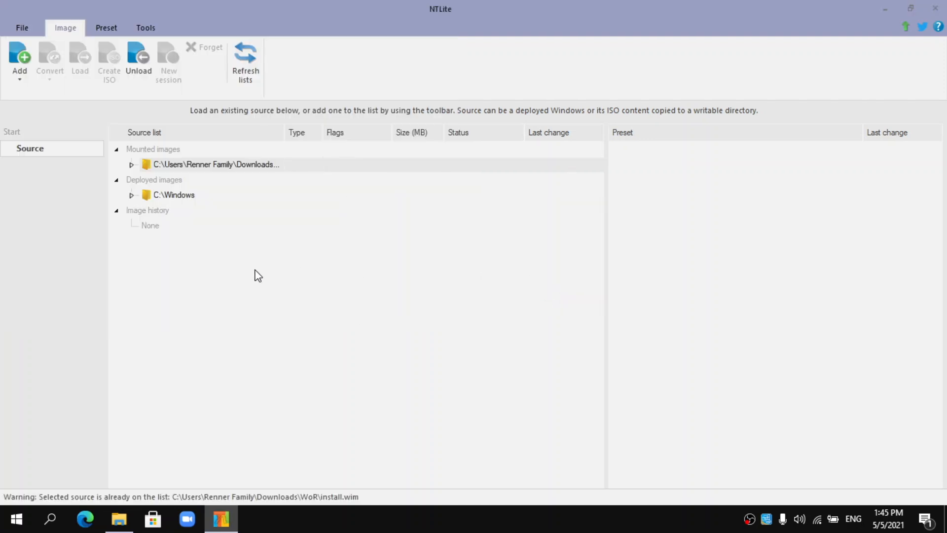
left_click(132, 164)
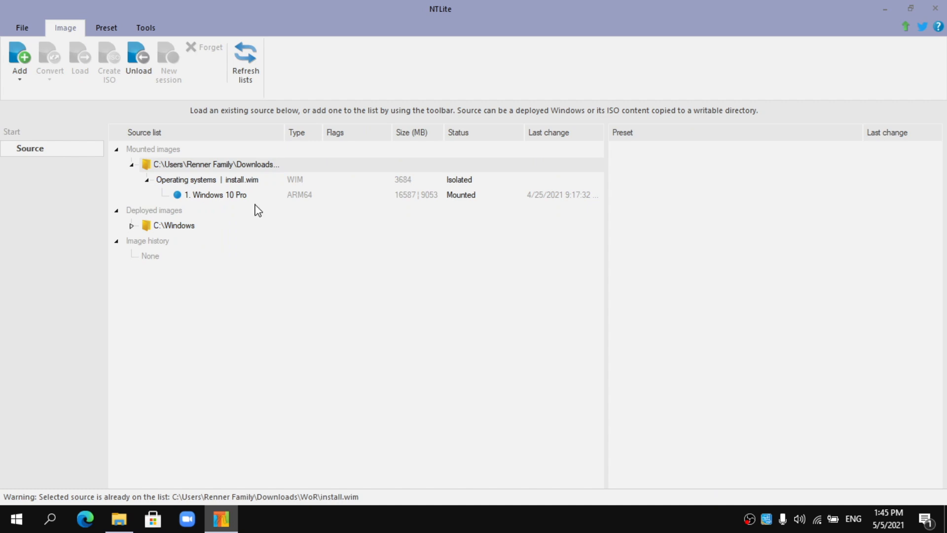
left_click(238, 199)
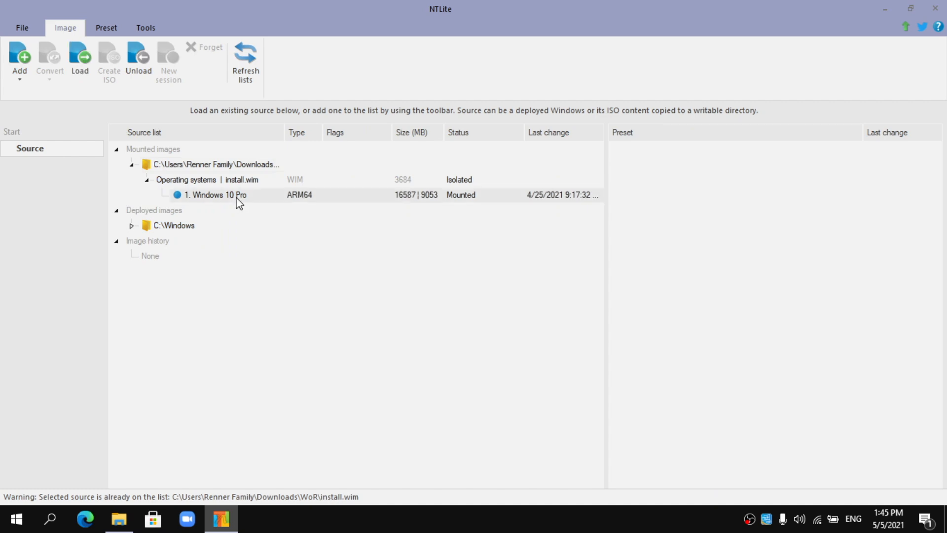
double_click(289, 199)
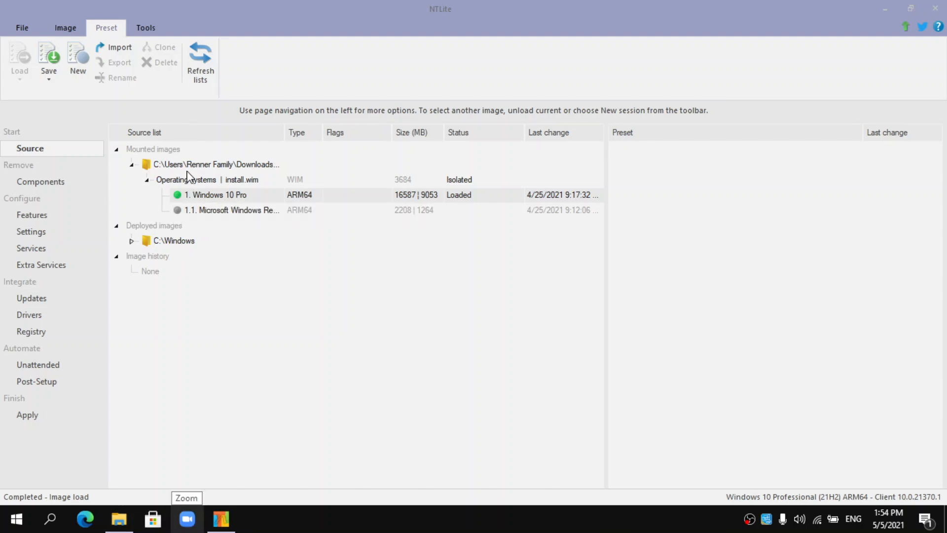
- Import the preset file 0.3.1.xml from the 0.3.1 folder
left_click(113, 53)
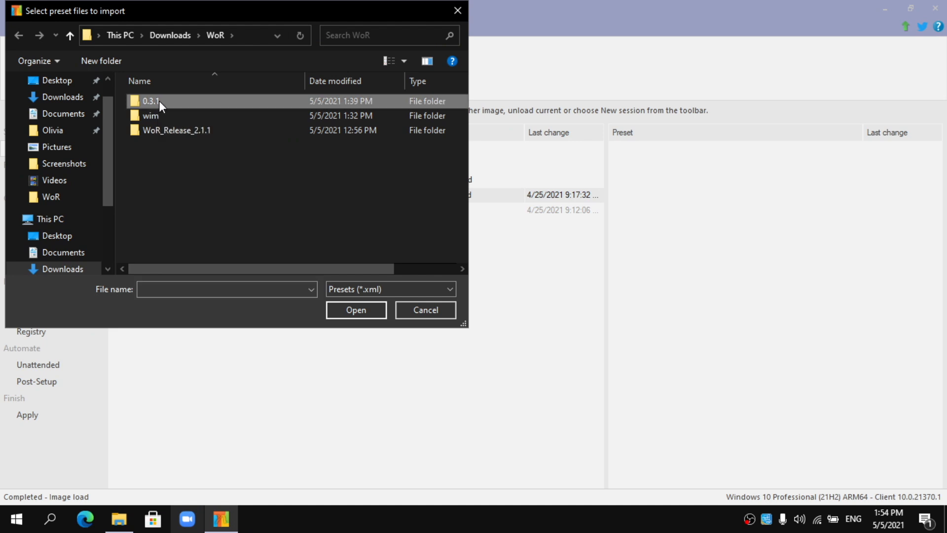
double_click(159, 100)
left_click(156, 117)
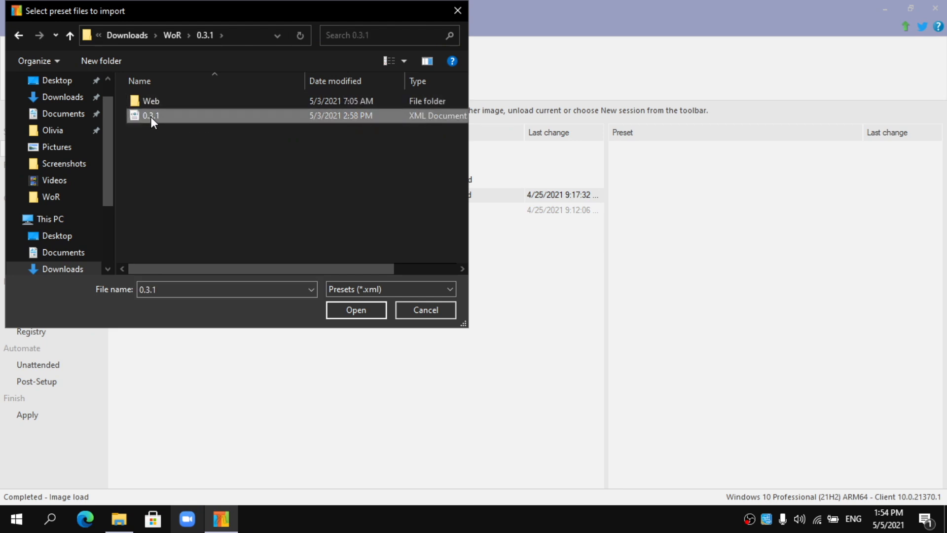
left_click(347, 309)
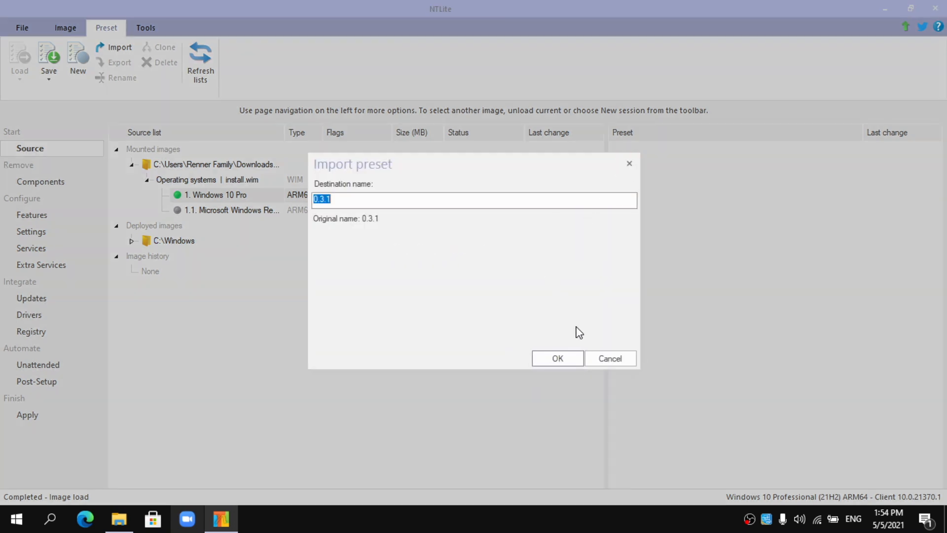
left_click(567, 362)
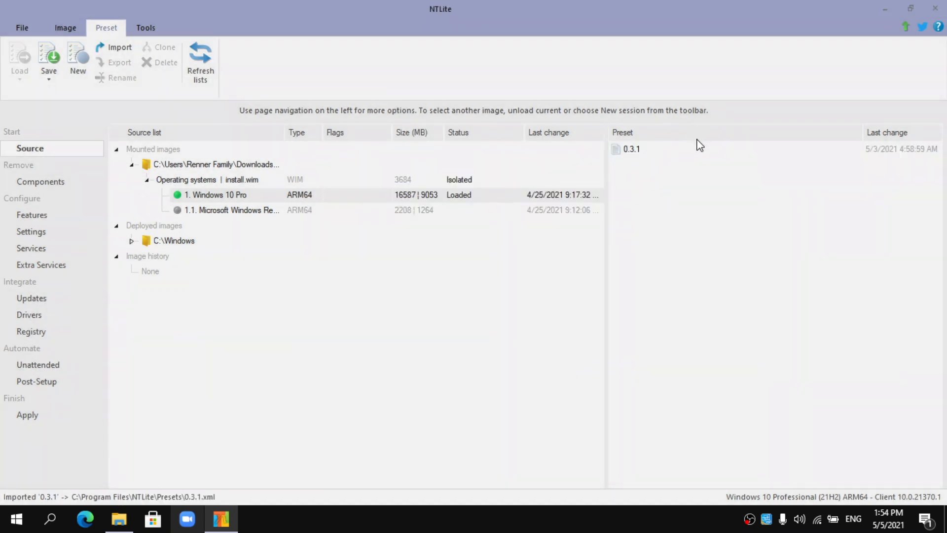
- Apply the 0.3.1 preset to the loaded image and go to the Registry page
left_click(672, 157)
double_click(651, 156)
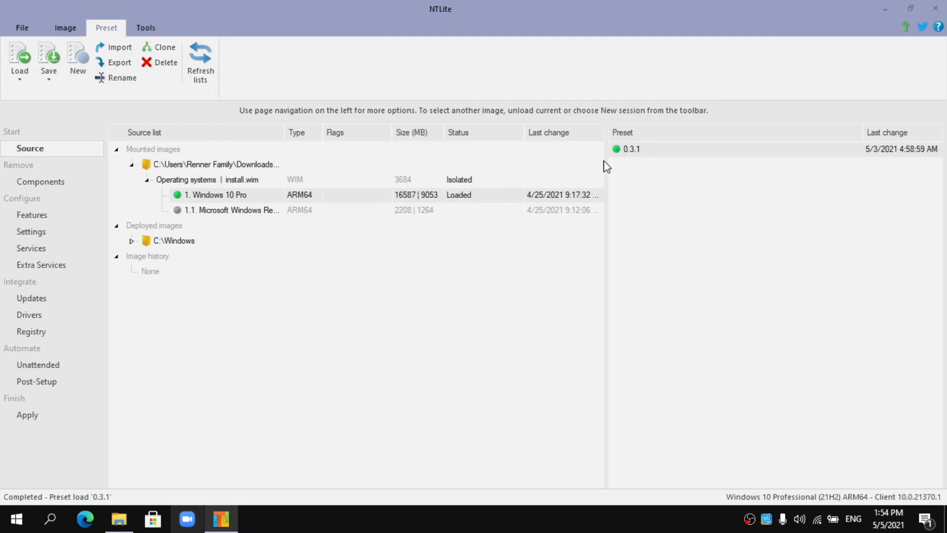
left_click(19, 335)
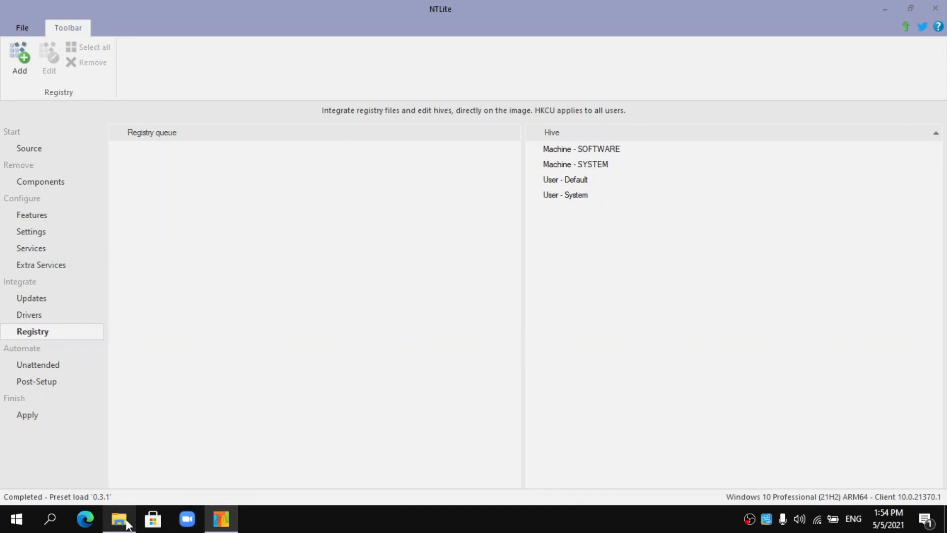
- Drag Registries.reg from the 0.3.1 folder into NTLite's registry queue, then return to Source
left_click(127, 522)
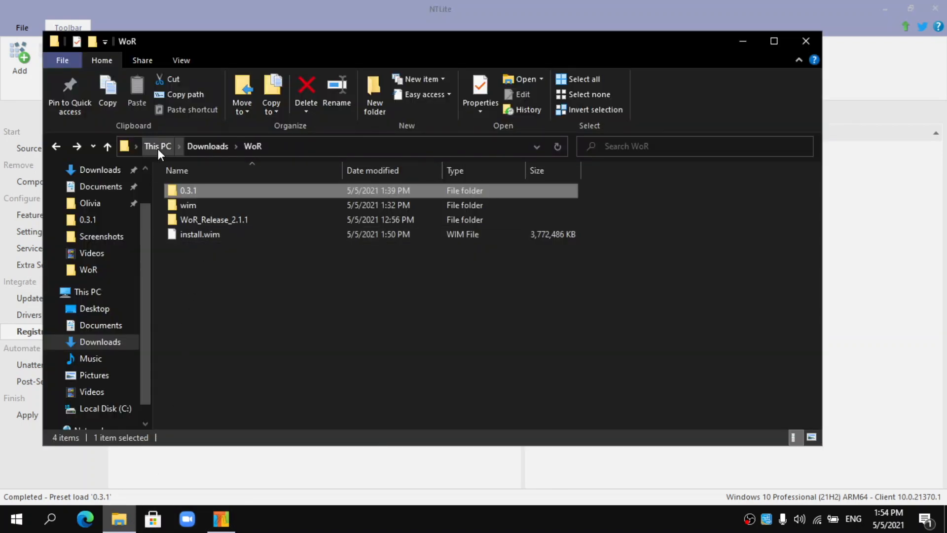
double_click(191, 193)
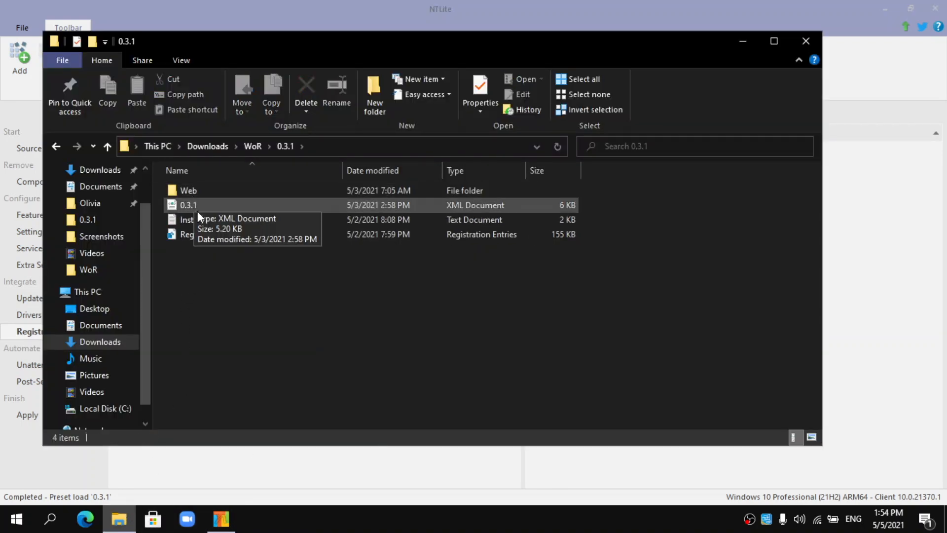
left_click_drag(377, 43, 630, 22)
left_click_drag(489, 217, 395, 249)
left_click_drag(438, 214, 233, 326)
left_click(224, 317)
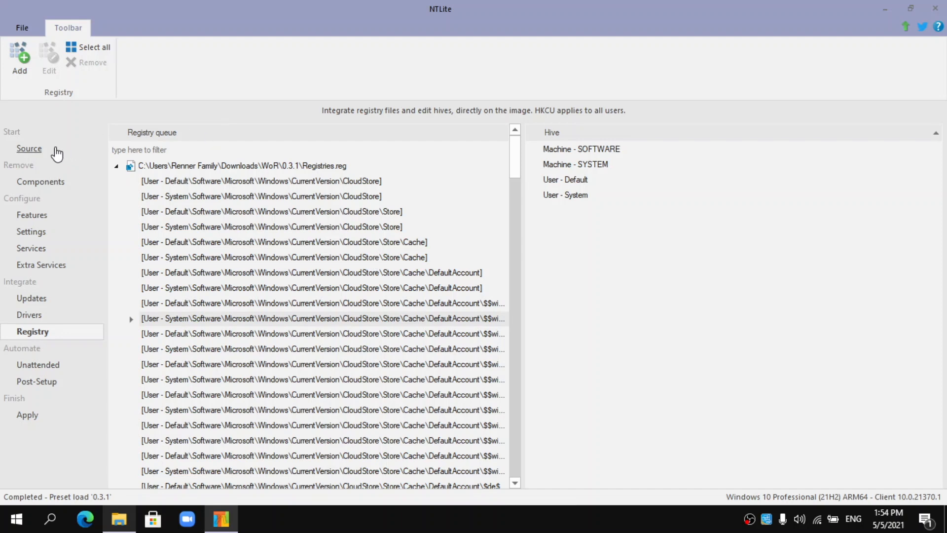
left_click(39, 150)
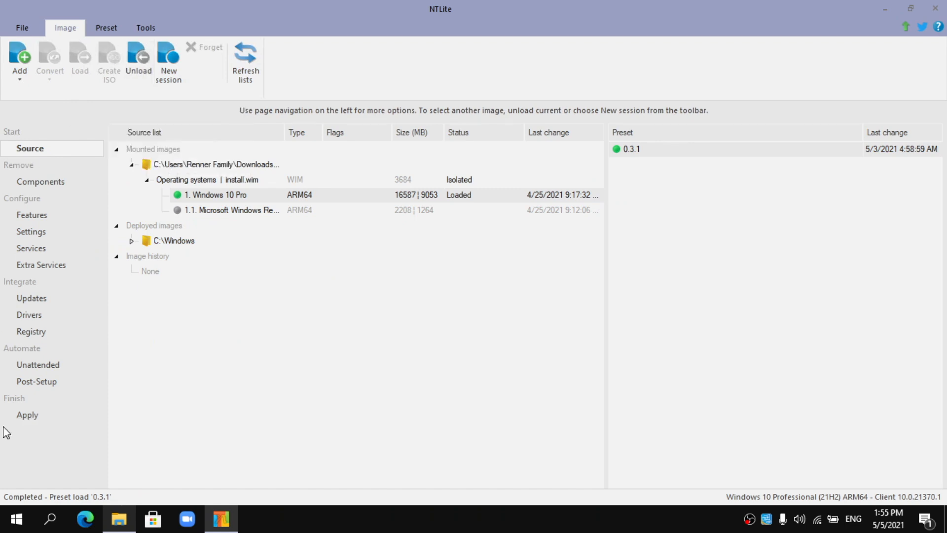
- Process all pending changes, accepting the Defender advice, and save install.wim
left_click(25, 414)
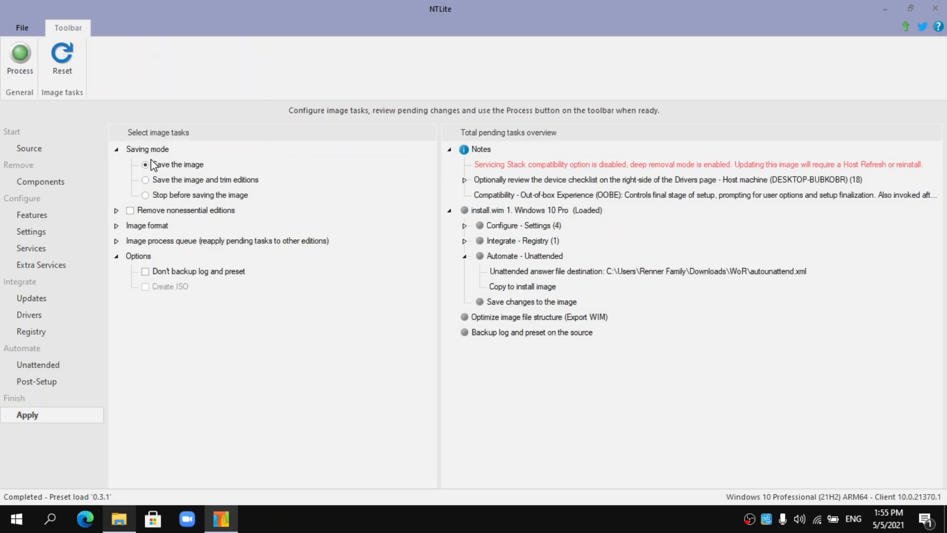
left_click(20, 62)
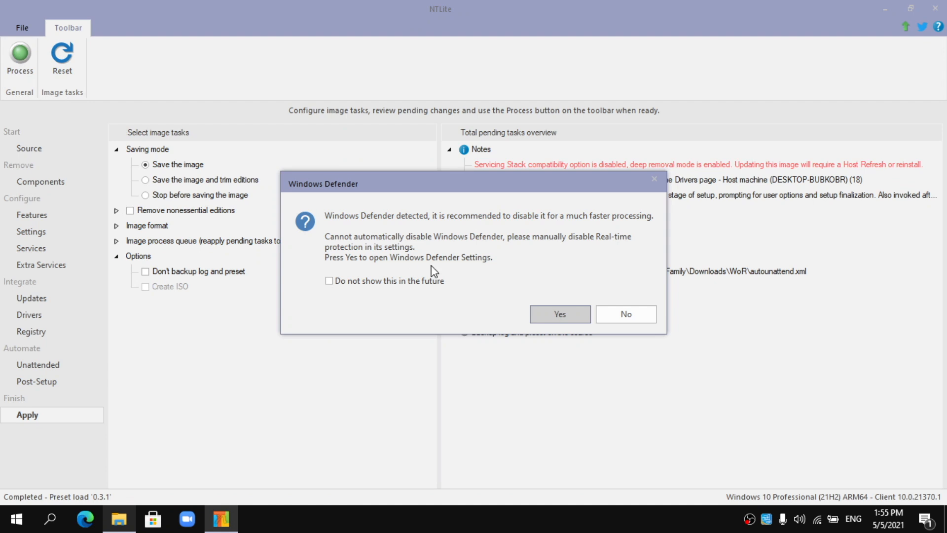
left_click(557, 313)
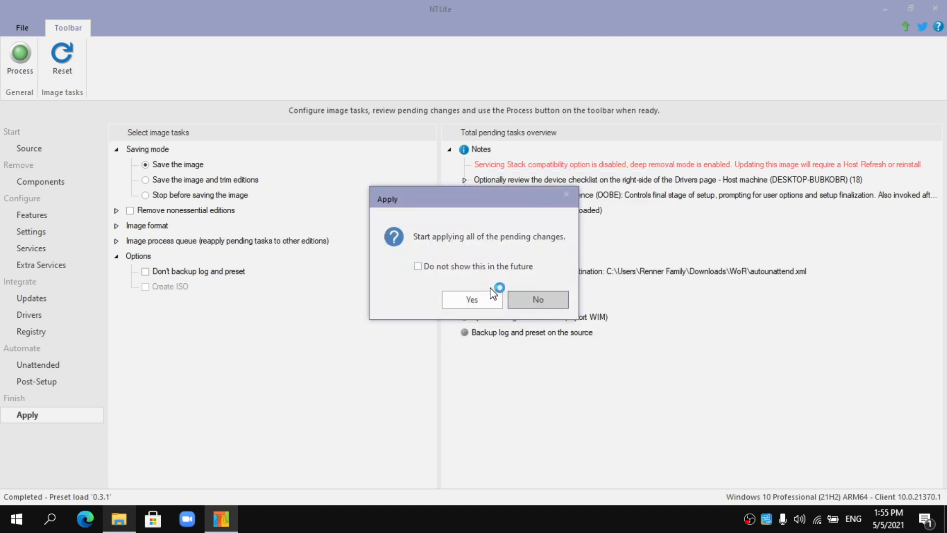
left_click(486, 309)
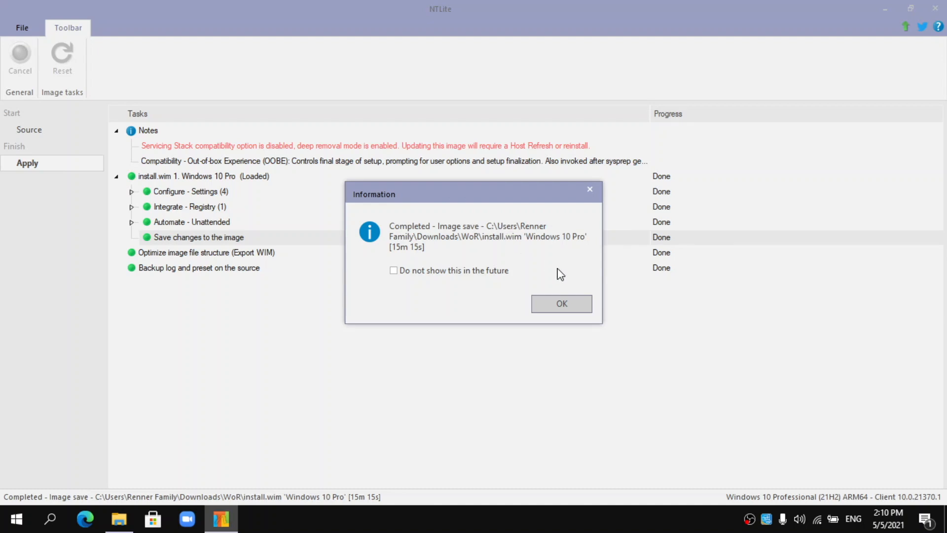
left_click(582, 307)
- Close NTLite and open the Instructions text file from the 0.3.1 folder
left_click(935, 9)
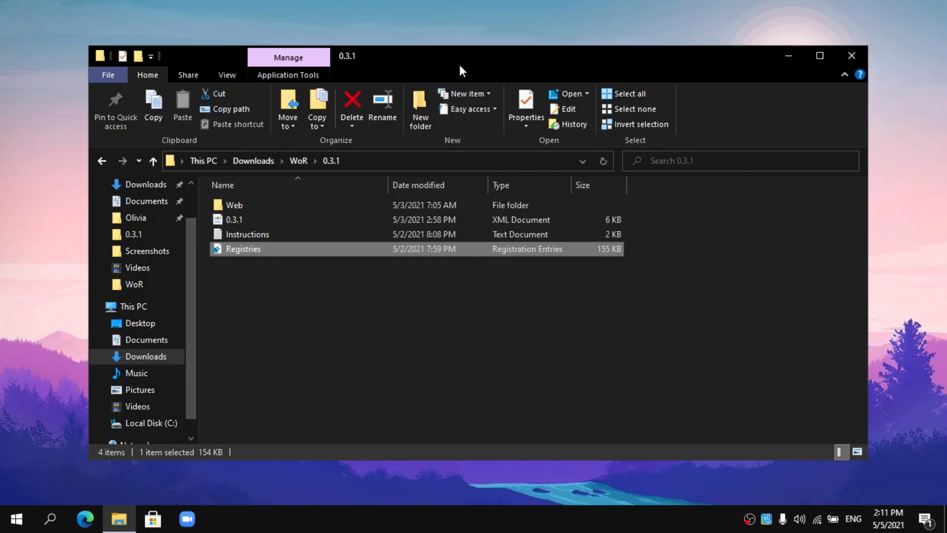
left_click(311, 235)
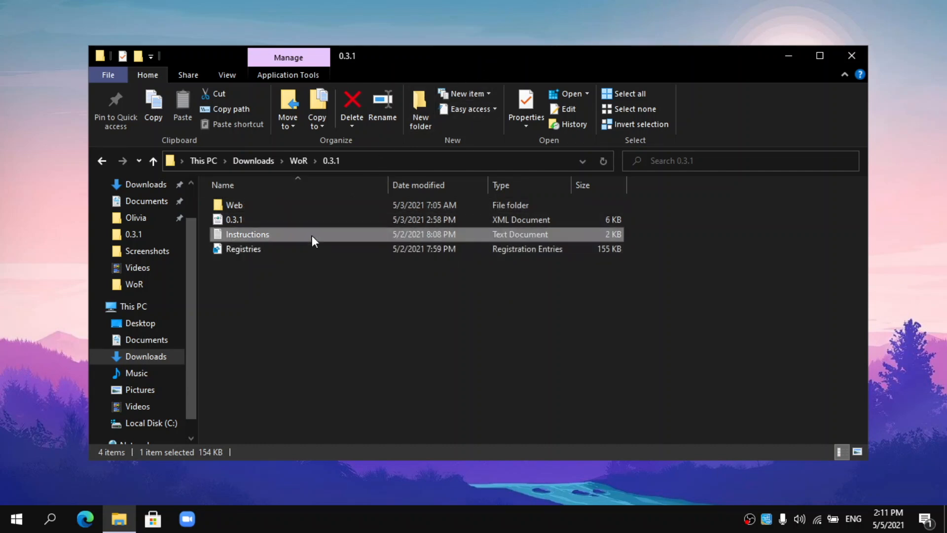
double_click(312, 236)
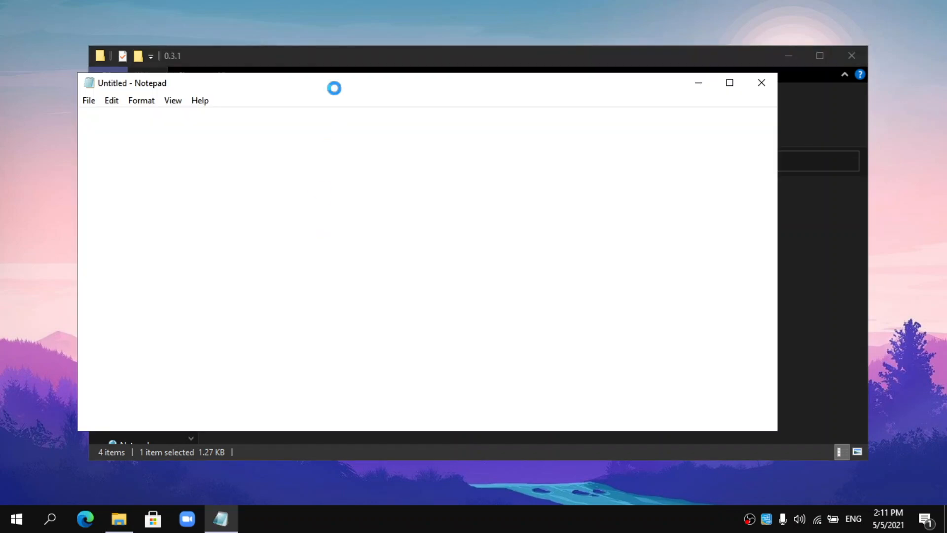
- Snap Notepad to the right half of the screen and File Explorer to the left
double_click(405, 82)
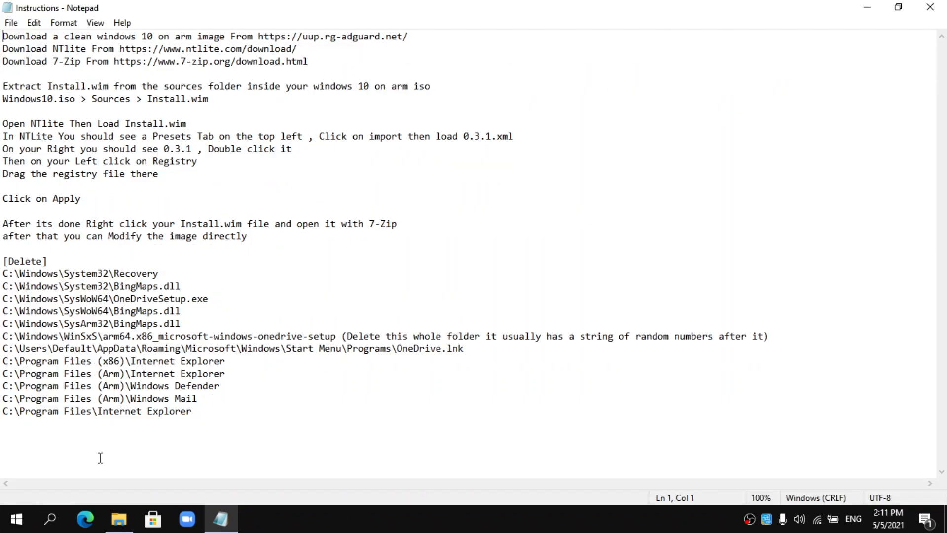
key("super+Right")
left_click(340, 58)
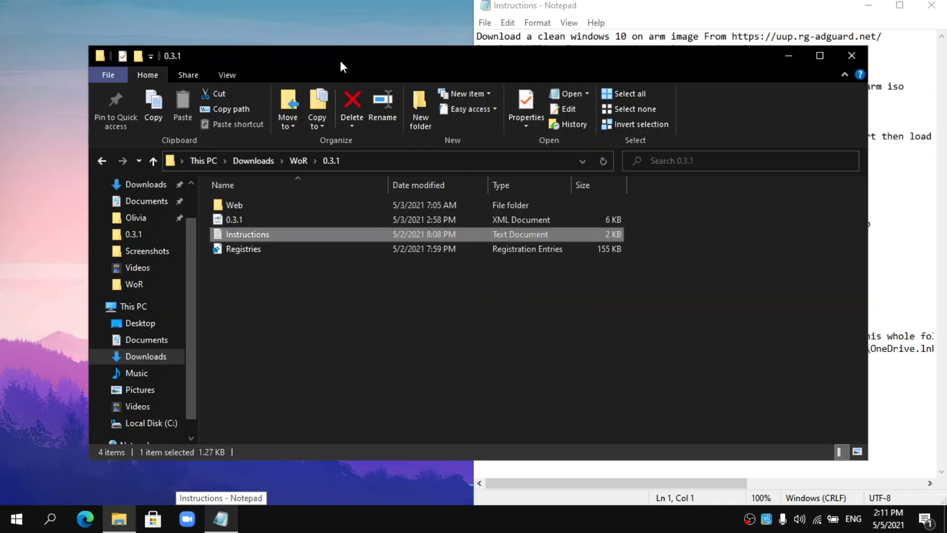
key("super+Left")
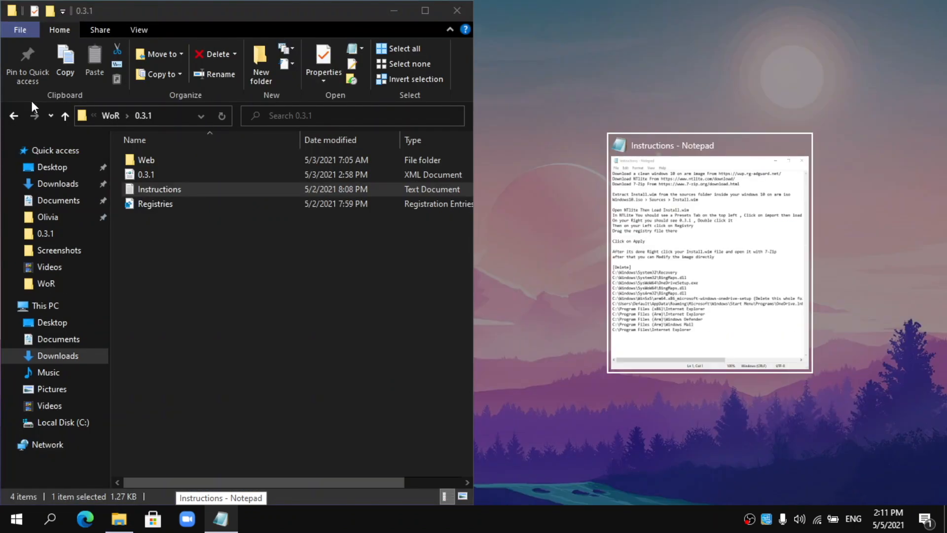
- Back in the WoR folder, open install.wim as an archive with 7-Zip
left_click(15, 114)
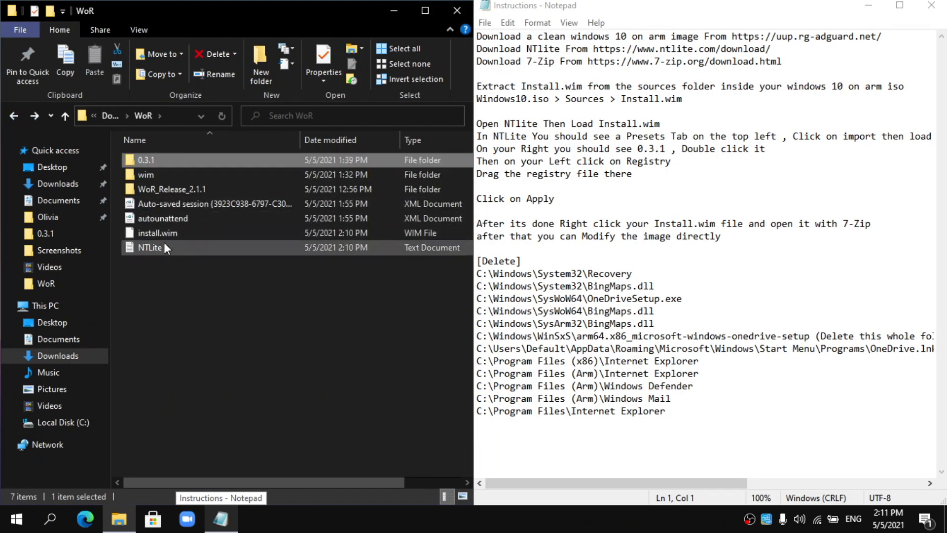
left_click(164, 234)
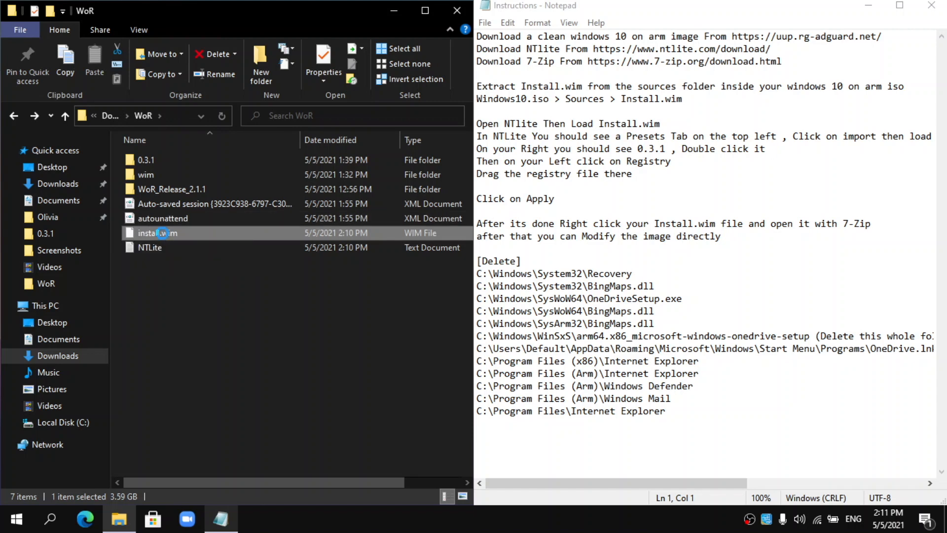
right_click(161, 233)
mouse_move(244, 289)
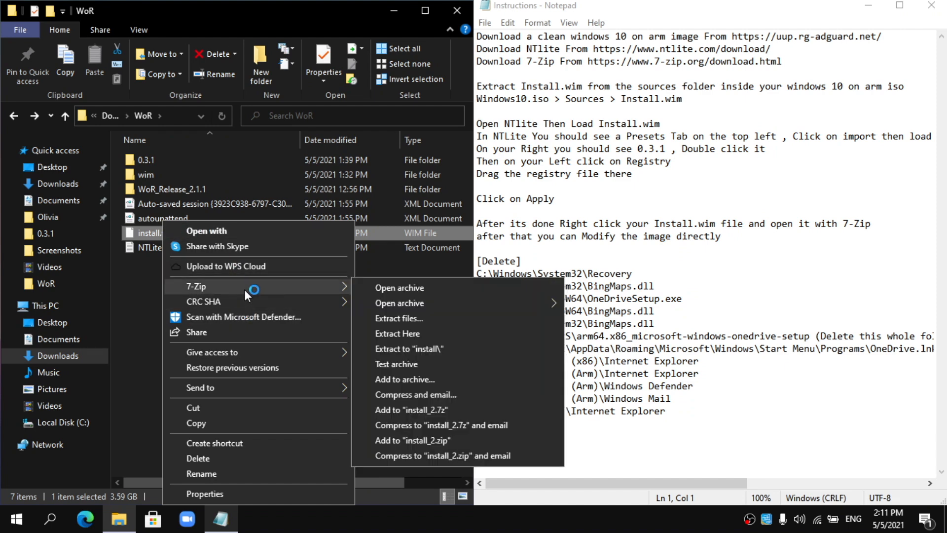
left_click(392, 288)
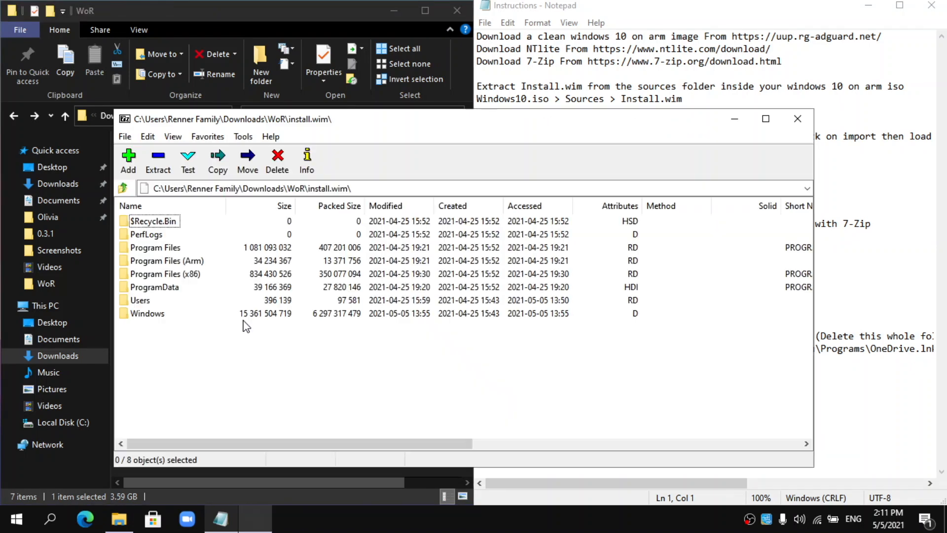
- Place 7-Zip on the left beside Notepad's list of paths to delete
left_click_drag(425, 124, 48, 34)
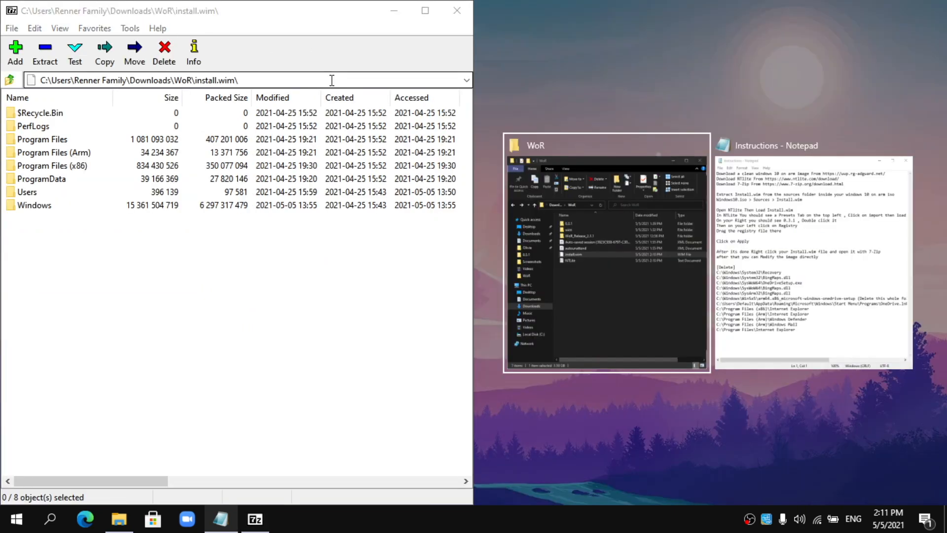
left_click(813, 251)
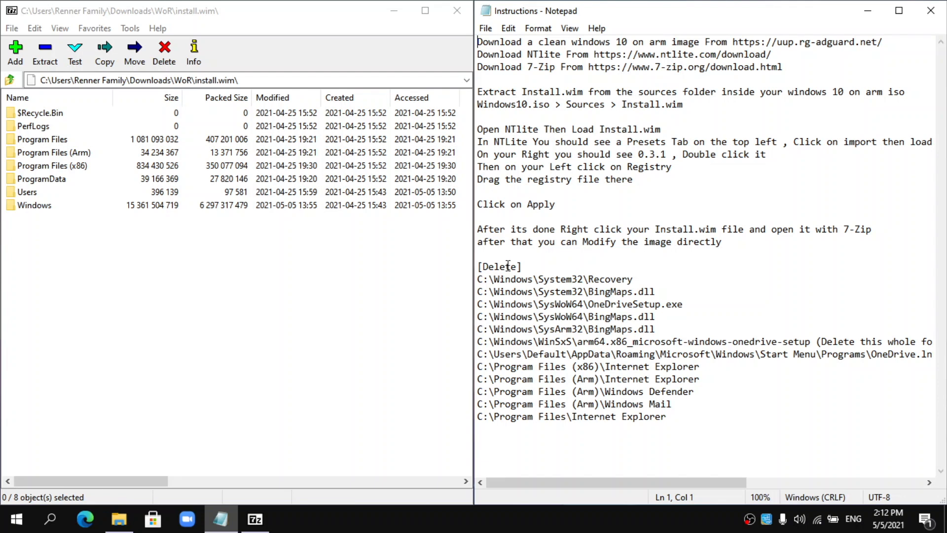
left_click_drag(495, 261, 538, 292)
left_click(566, 278)
- Delete the Recovery folder from Windows\System32 inside install.wim
double_click(42, 207)
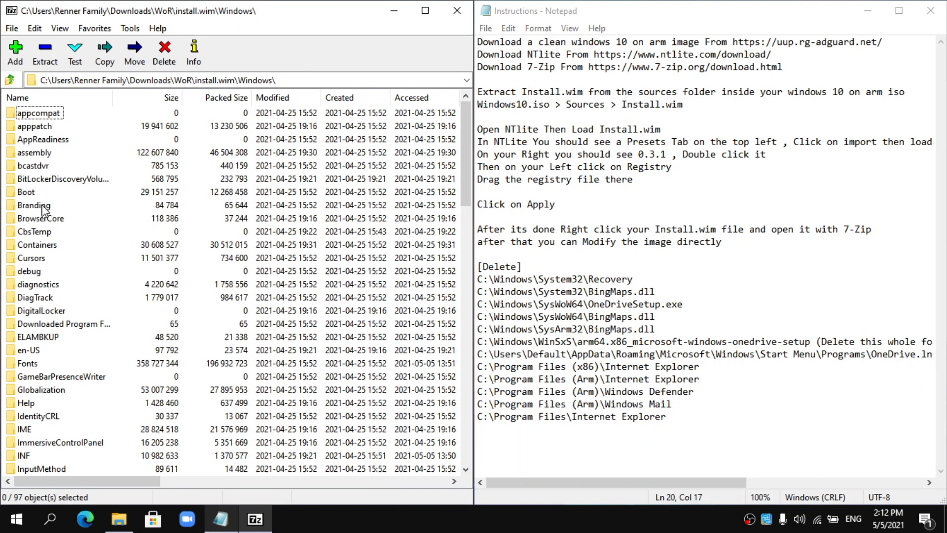
scroll(157, 257, "down", 18)
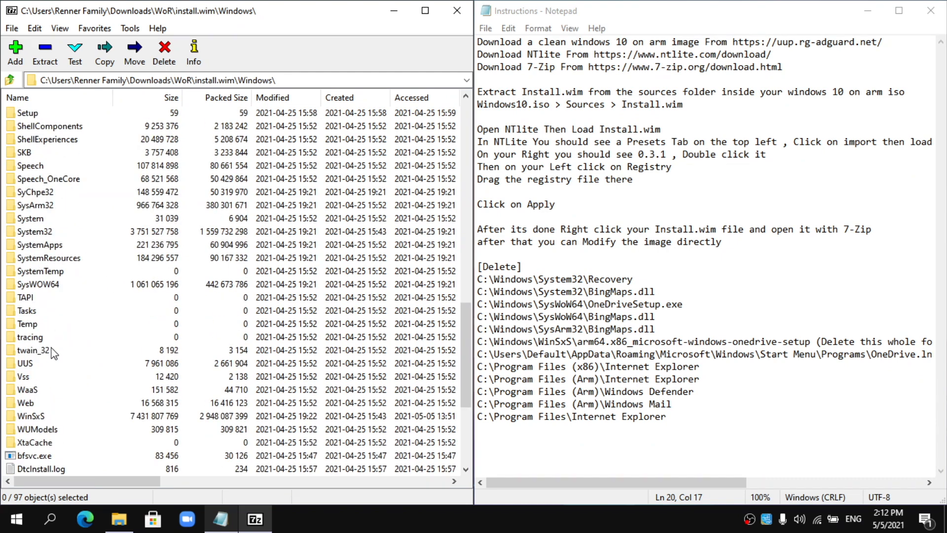
double_click(29, 232)
scroll(71, 245, "down", 12)
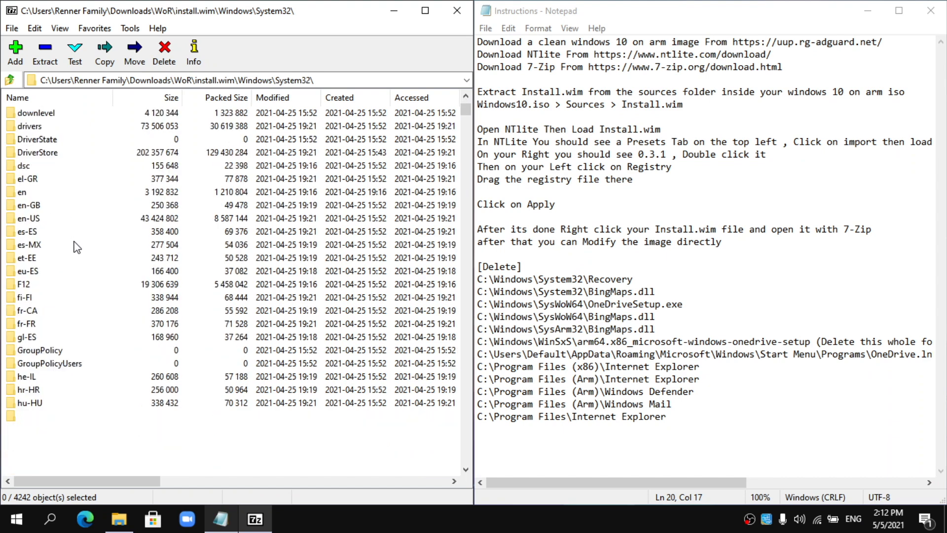
scroll(74, 250, "down", 20)
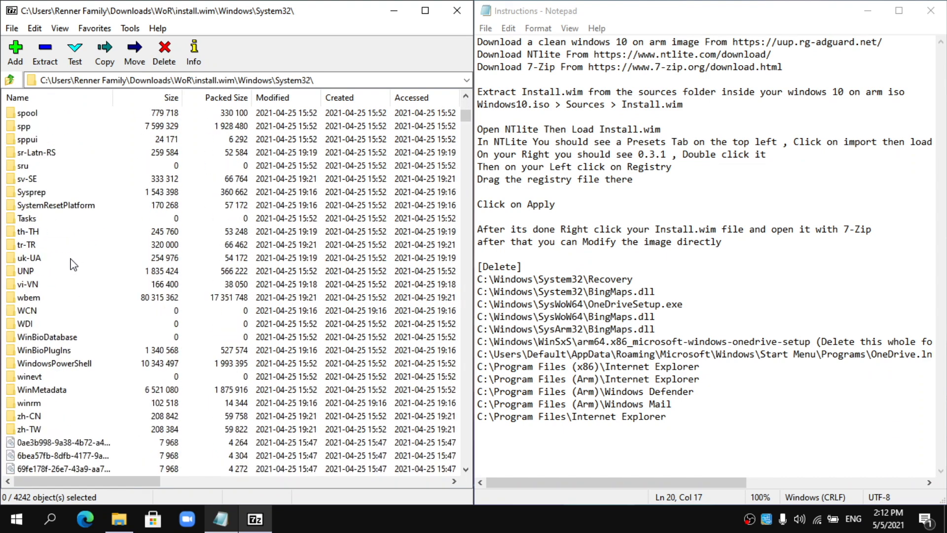
scroll(73, 264, "up", 5)
scroll(73, 265, "up", 2)
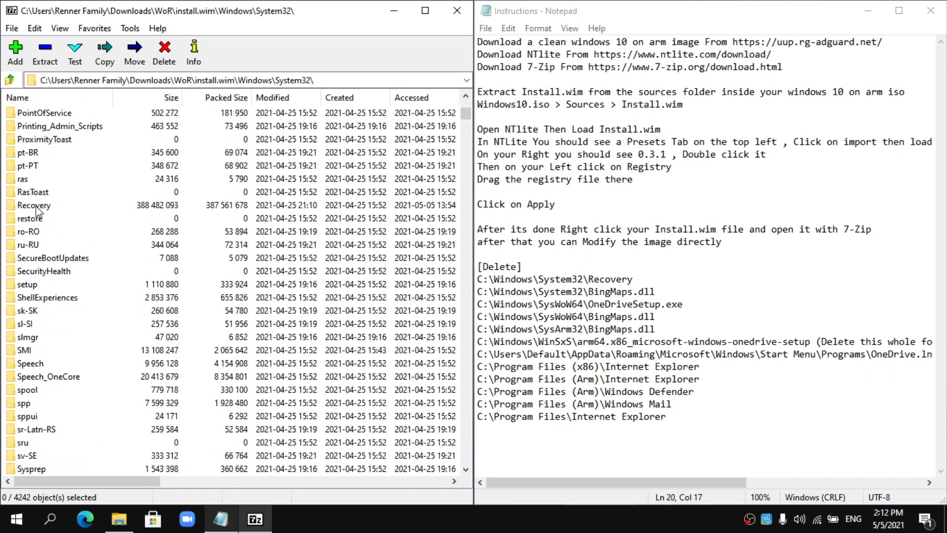
left_click(37, 210)
key("Delete")
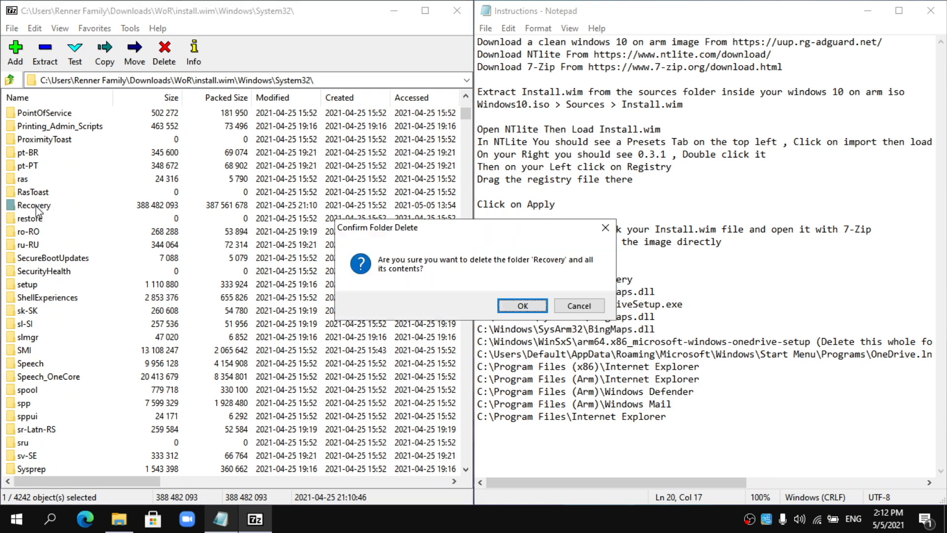
left_click(523, 306)
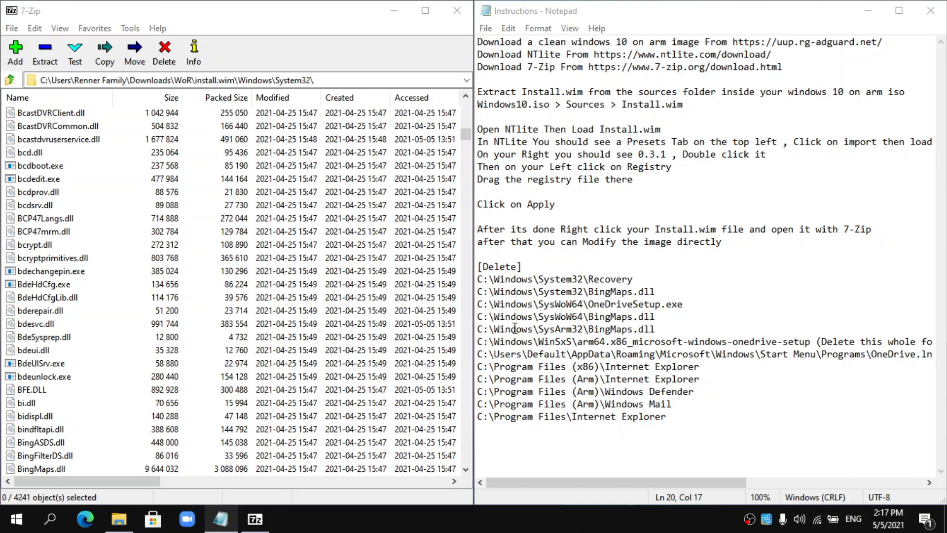
- Delete BingMaps.dll from System32, leaving 4240 objects in the folder
left_click(48, 469)
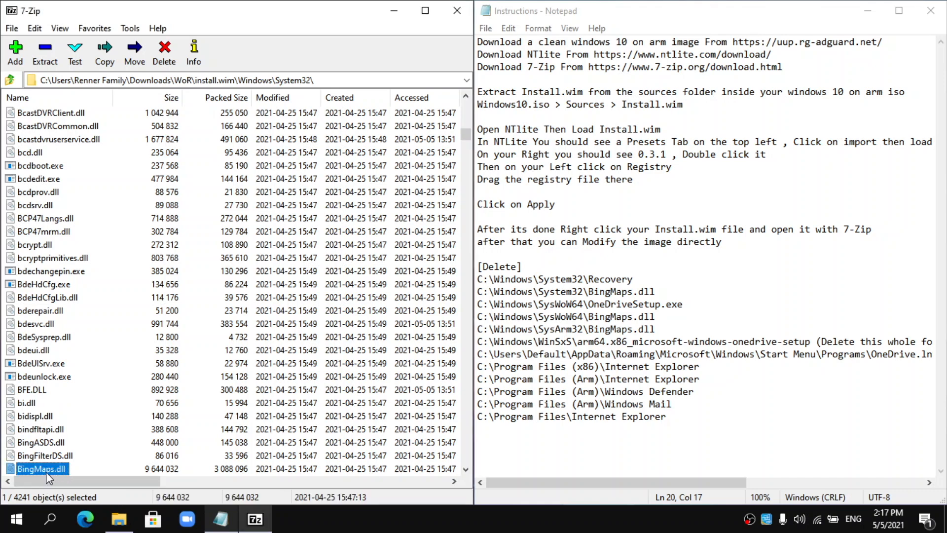
key("Delete")
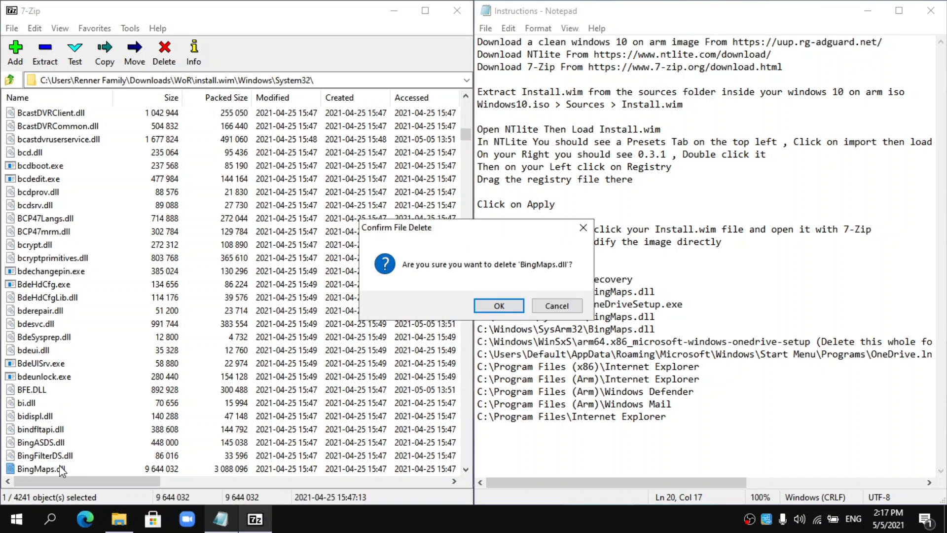
left_click(499, 306)
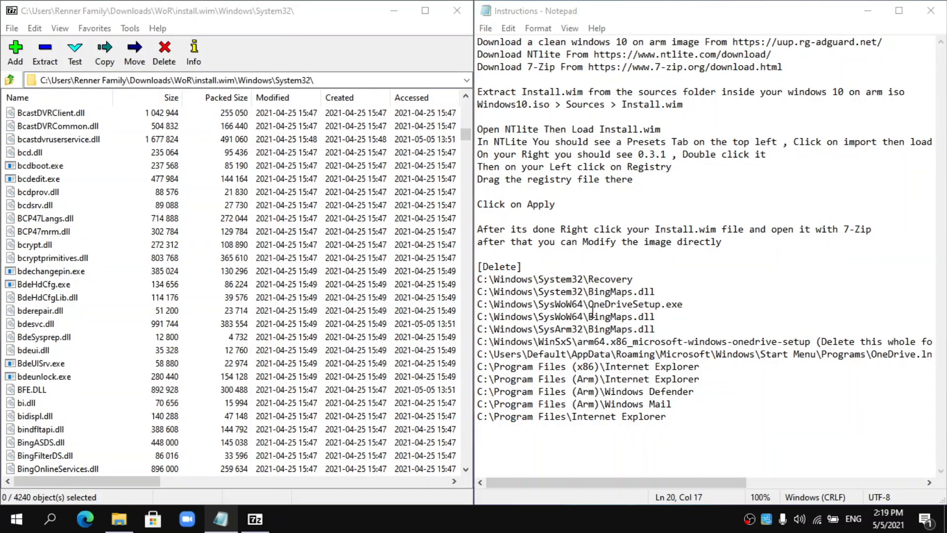
- Note the SysWOW64 OneDriveSetup.exe path and open the image's Windows\SysWOW64 folder
left_click_drag(691, 302, 540, 300)
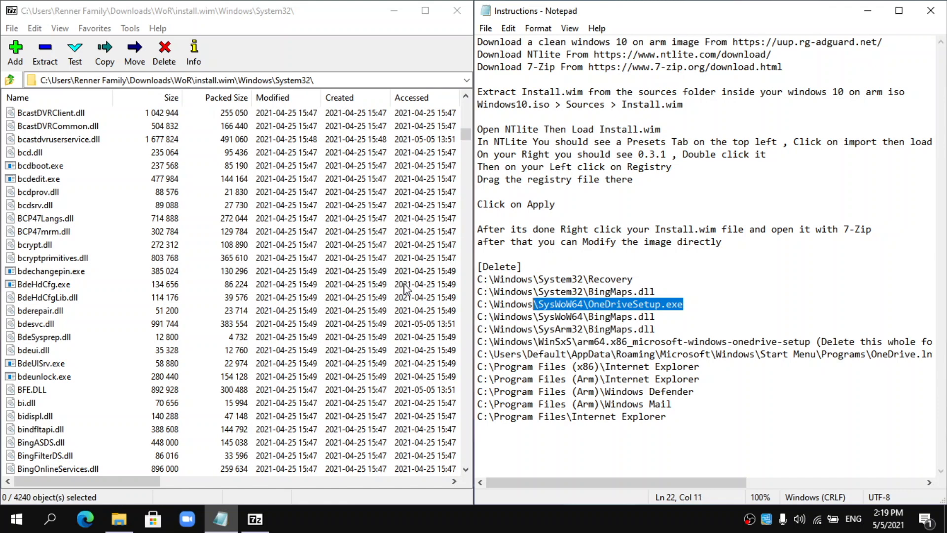
left_click(2, 90)
left_click(9, 79)
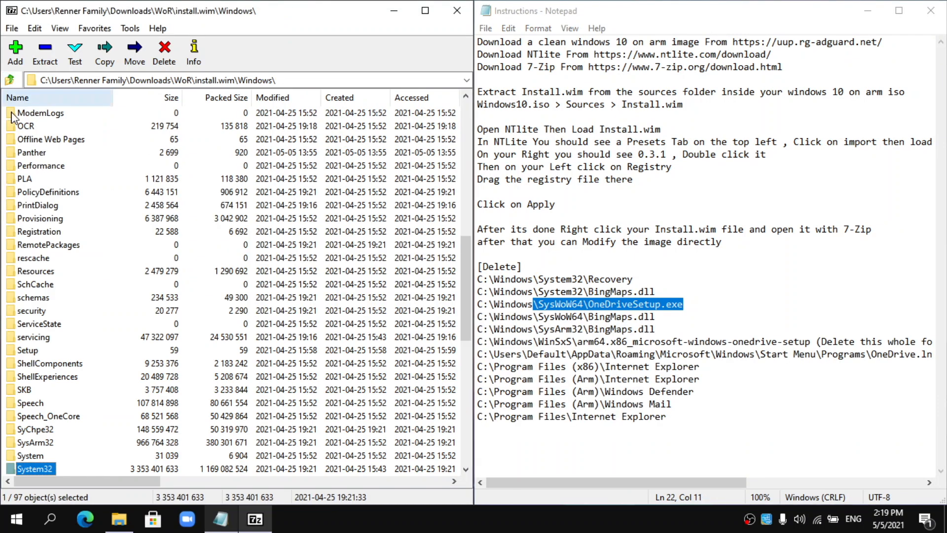
scroll(40, 409, "down", 4)
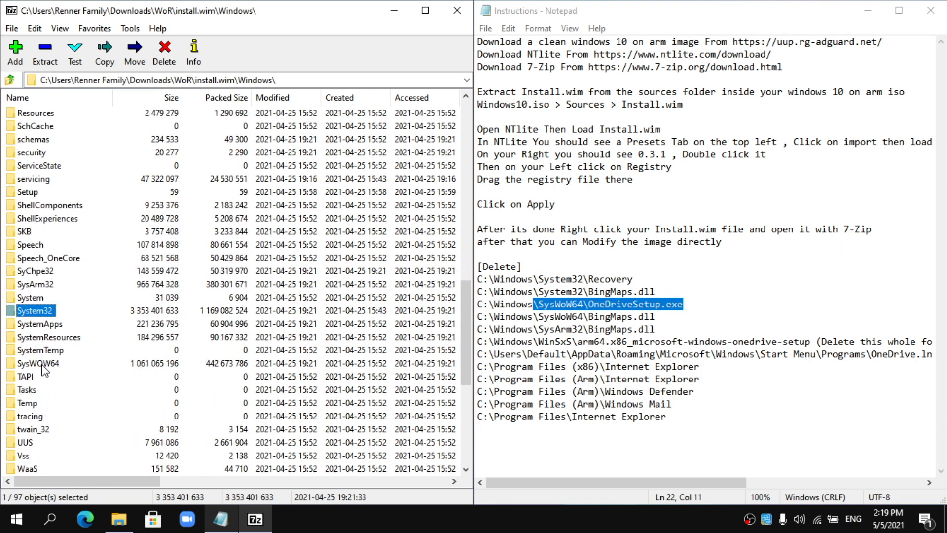
double_click(43, 366)
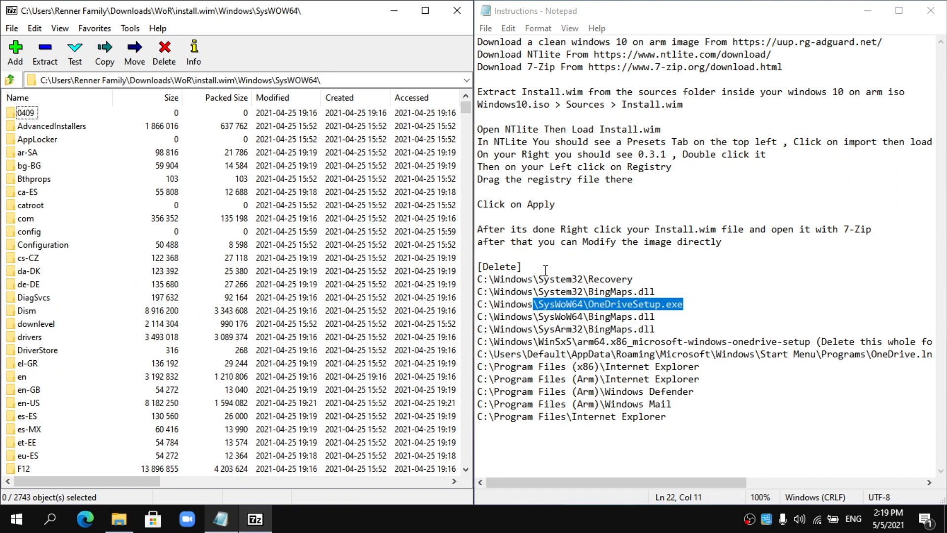
- Delete OneDriveSetup.exe from SysWOW64, leaving 2742 objects there
scroll(418, 296, "down", 9)
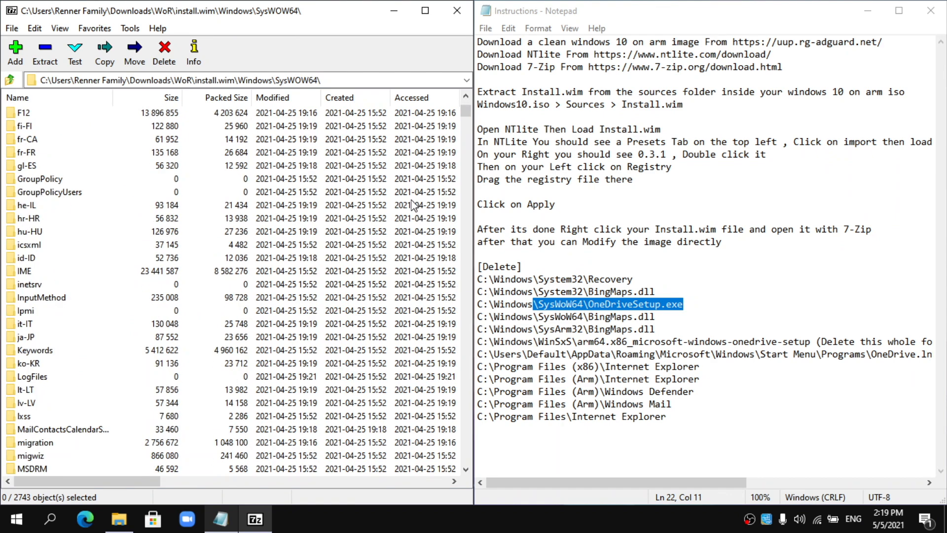
left_click_drag(466, 114, 456, 250)
scroll(453, 247, "down", 16)
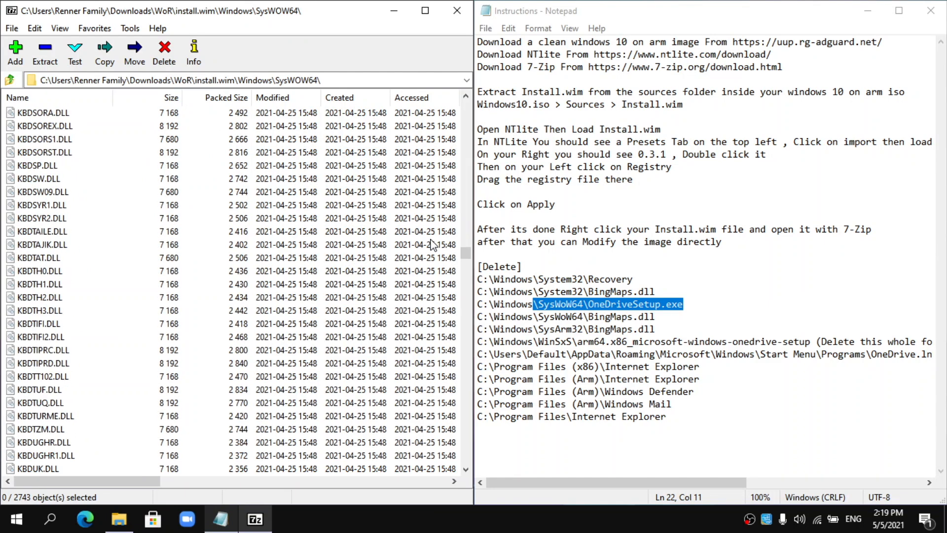
left_click_drag(464, 254, 463, 323)
scroll(269, 304, "up", 3)
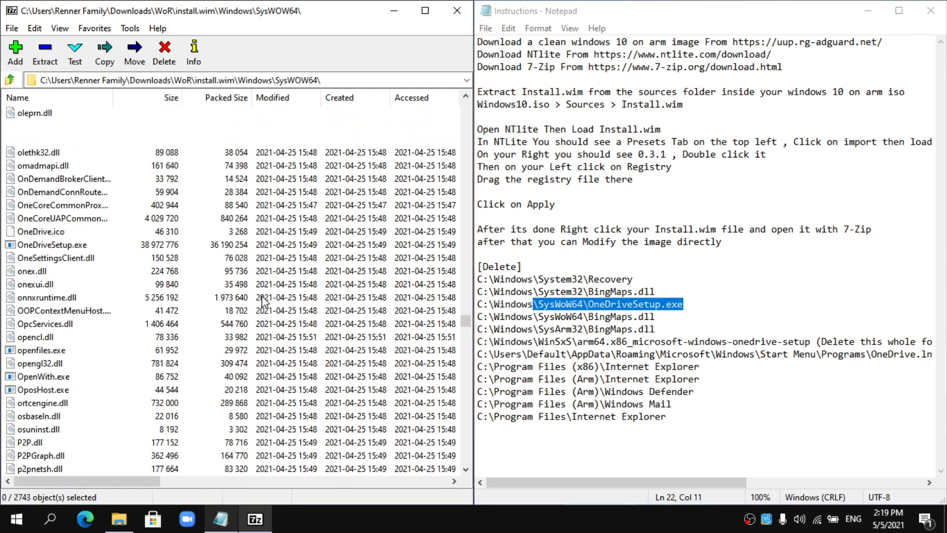
scroll(236, 302, "down", 2)
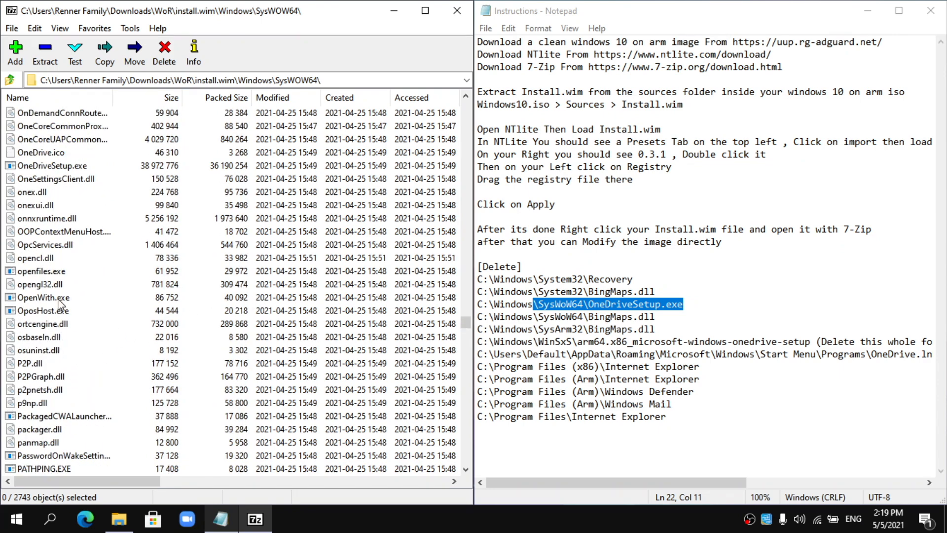
scroll(57, 281, "down", 2)
scroll(58, 282, "down", 2)
scroll(59, 284, "up", 5)
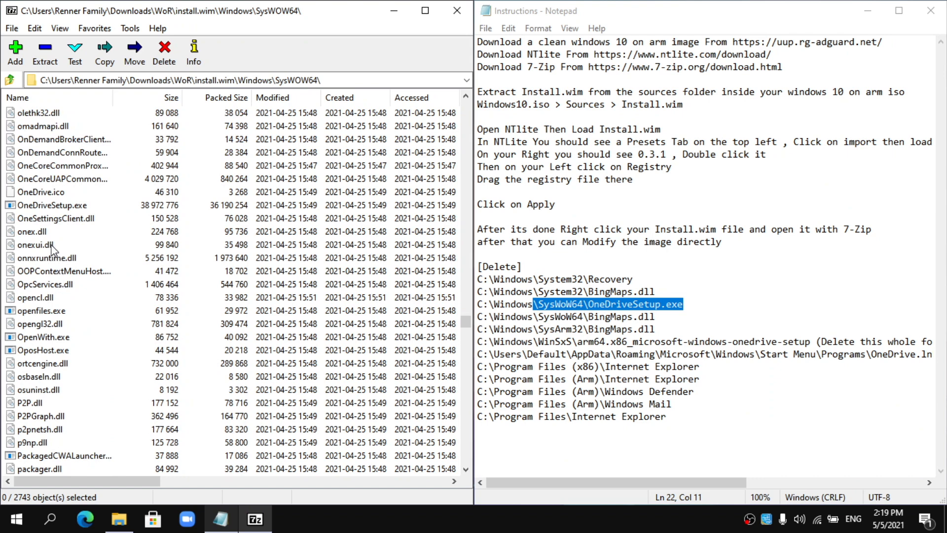
left_click(53, 205)
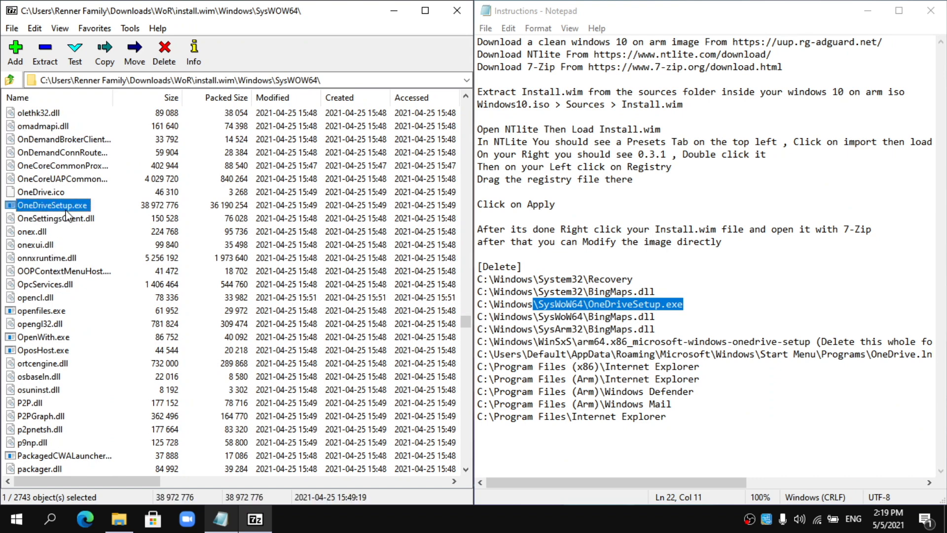
key("Delete")
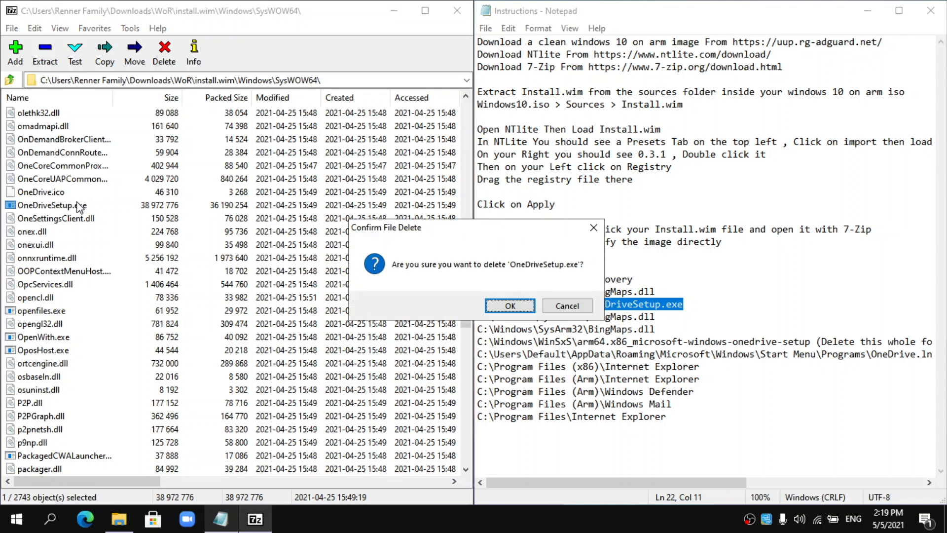
left_click(527, 303)
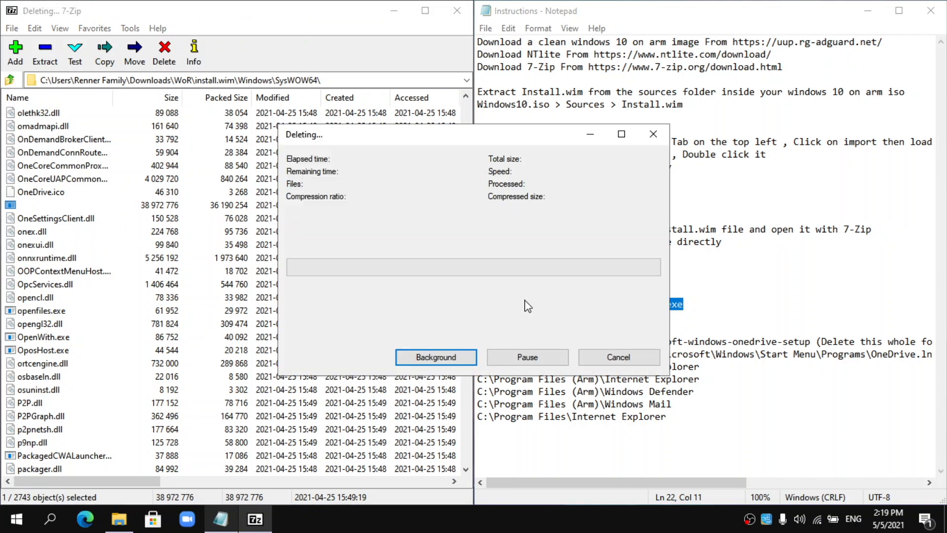
left_click(525, 527)
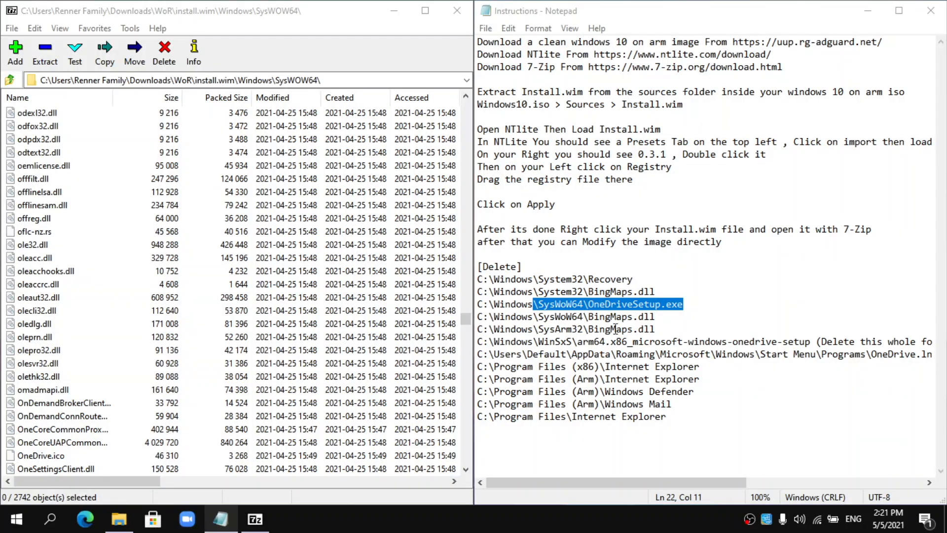
- Delete BingMaps.dll from SysWOW64, then mark the SysArm32 BingMaps.dll path in the notes
scroll(77, 338, "up", 15)
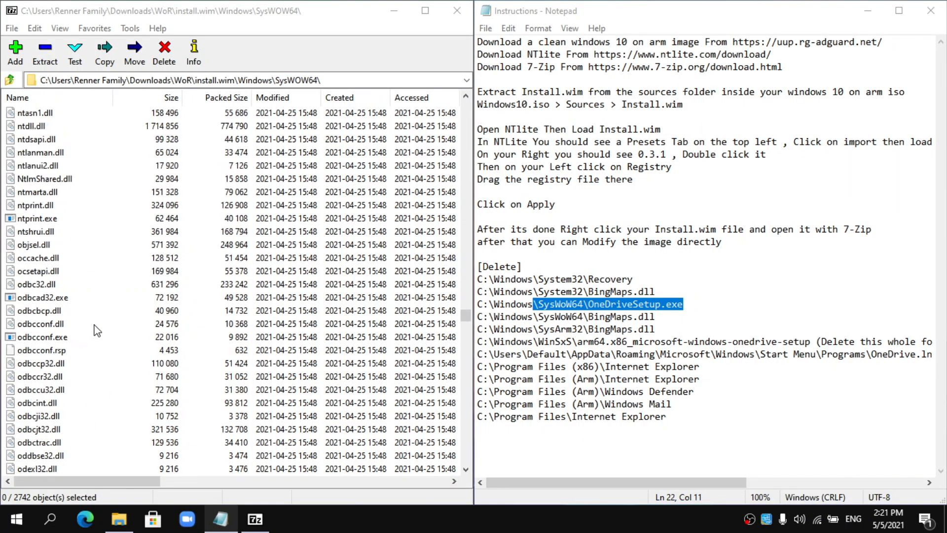
left_click_drag(538, 316, 645, 291)
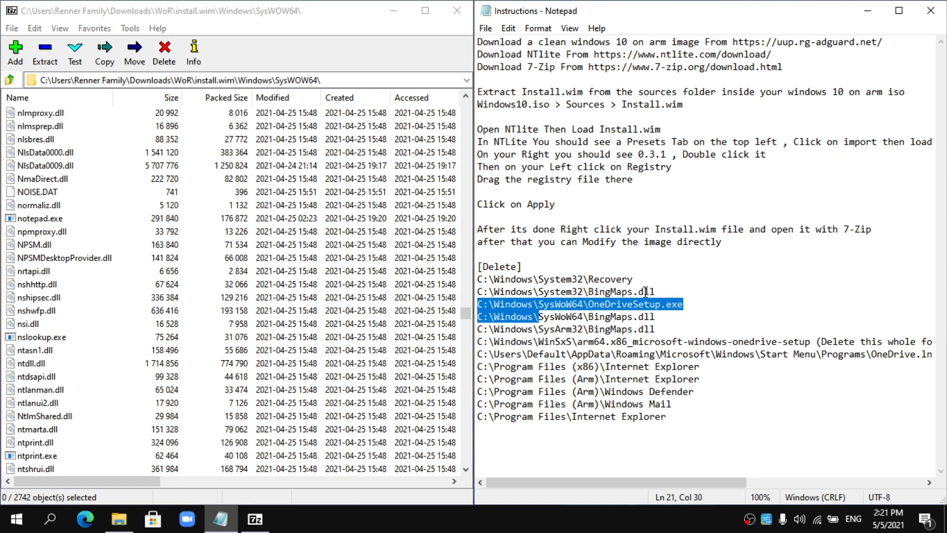
left_click(588, 317)
scroll(305, 260, "up", 20)
scroll(283, 268, "up", 15)
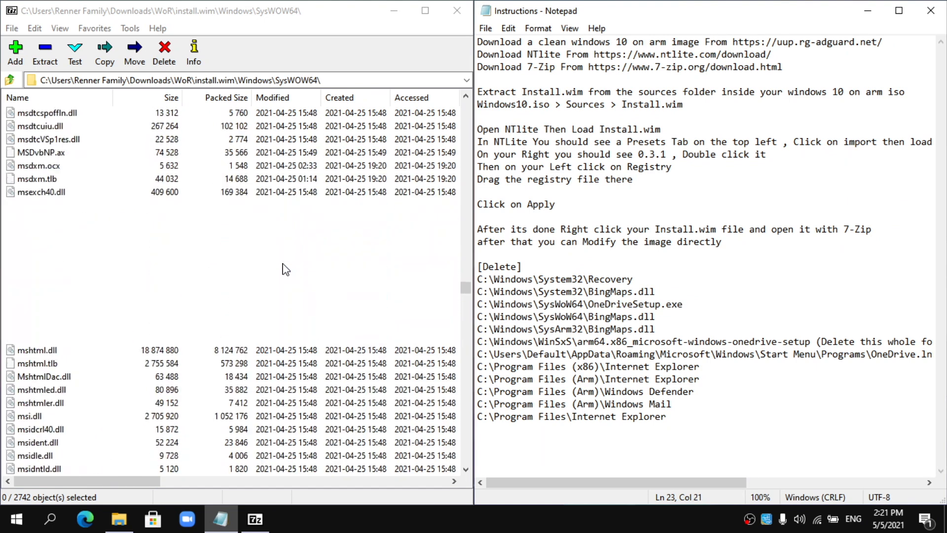
left_click_drag(465, 296, 454, 143)
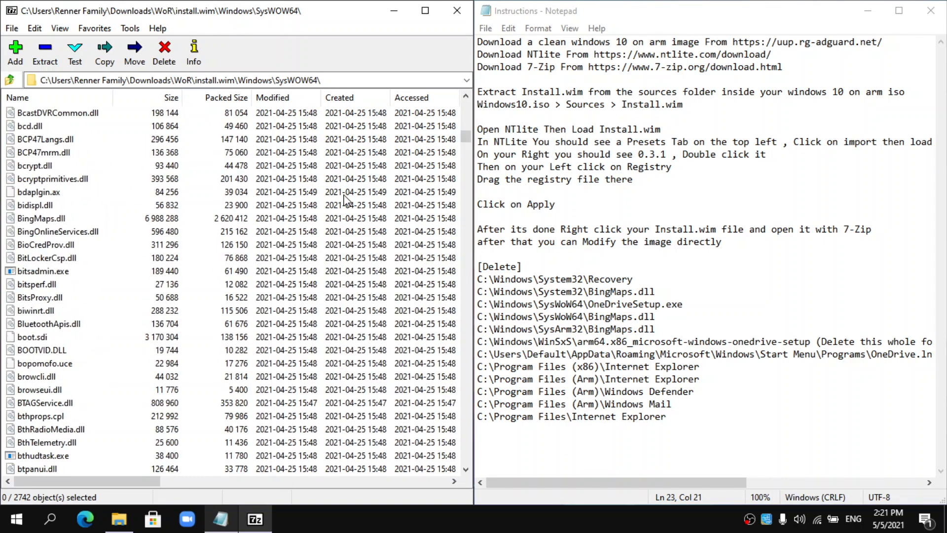
left_click(64, 218)
key("Delete")
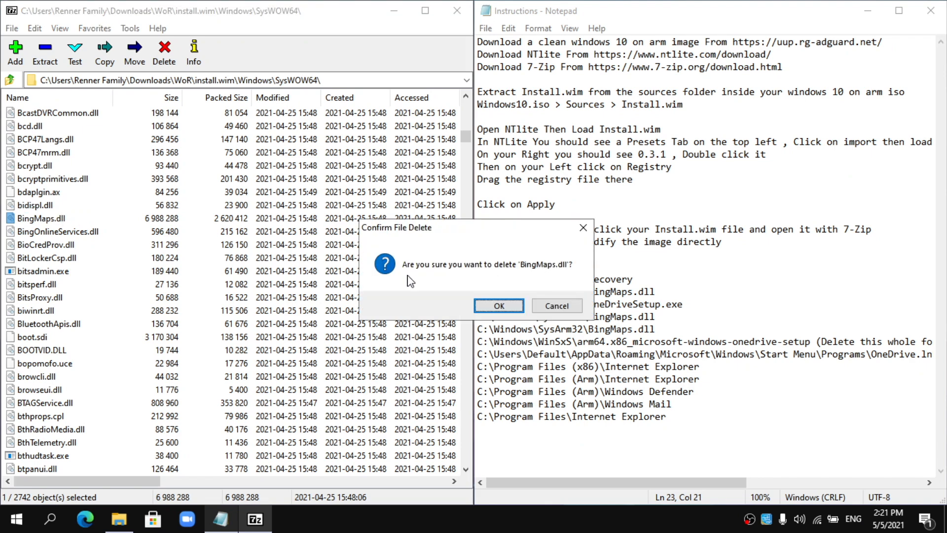
left_click(477, 305)
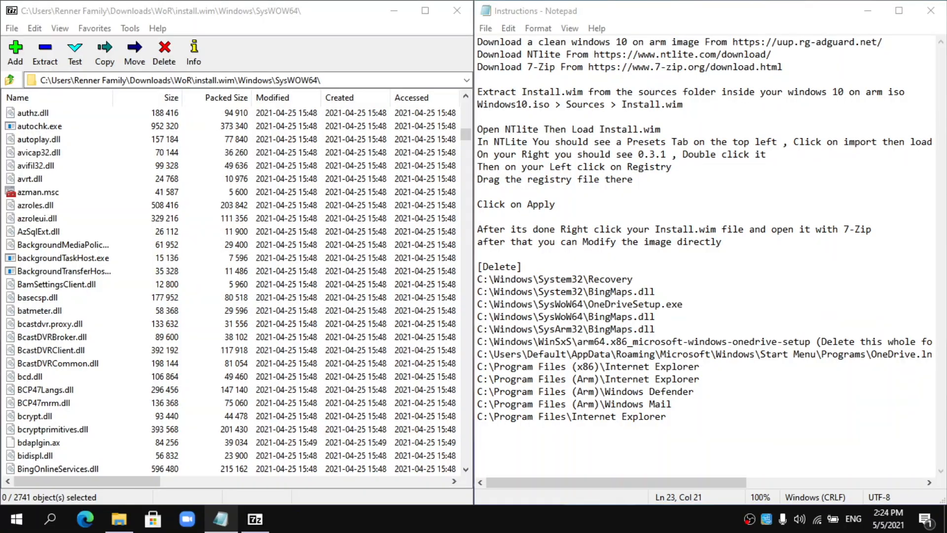
left_click_drag(529, 338, 583, 328)
left_click(583, 329)
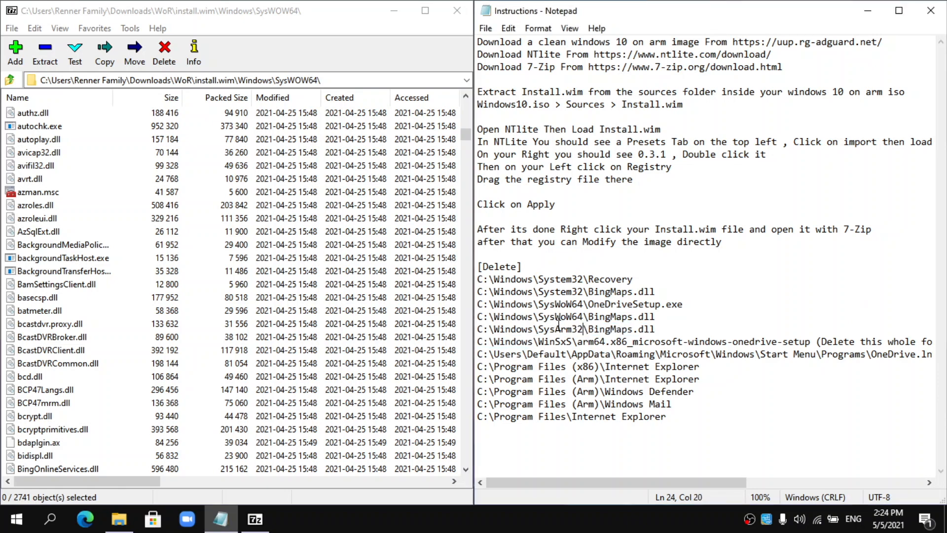
- Delete BingMaps.dll from the image's Windows\SysArm32 folder in install.wim
left_click(10, 79)
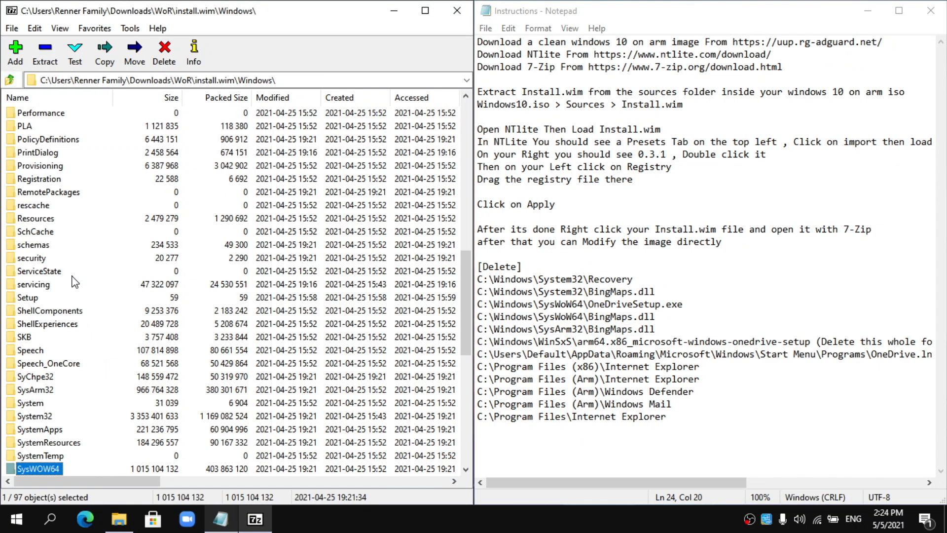
scroll(75, 281, "down", 2)
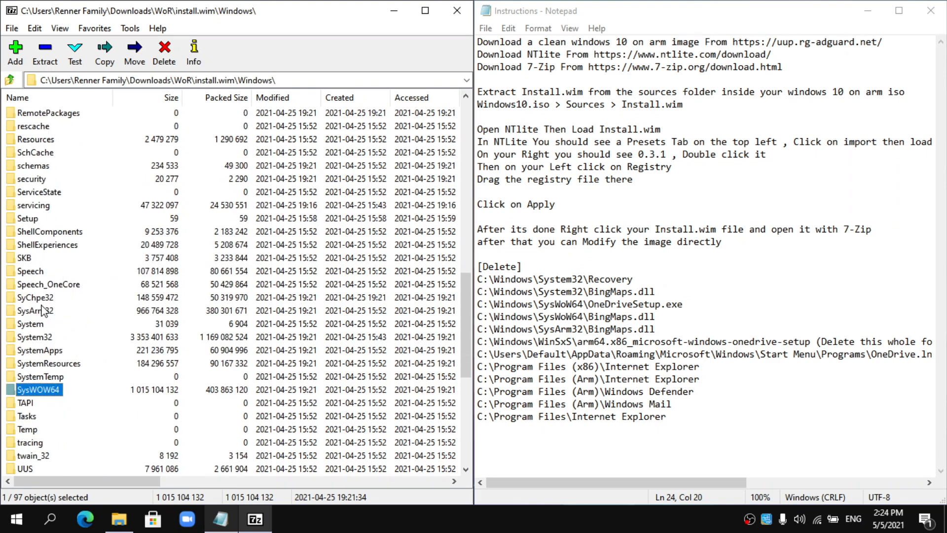
double_click(43, 311)
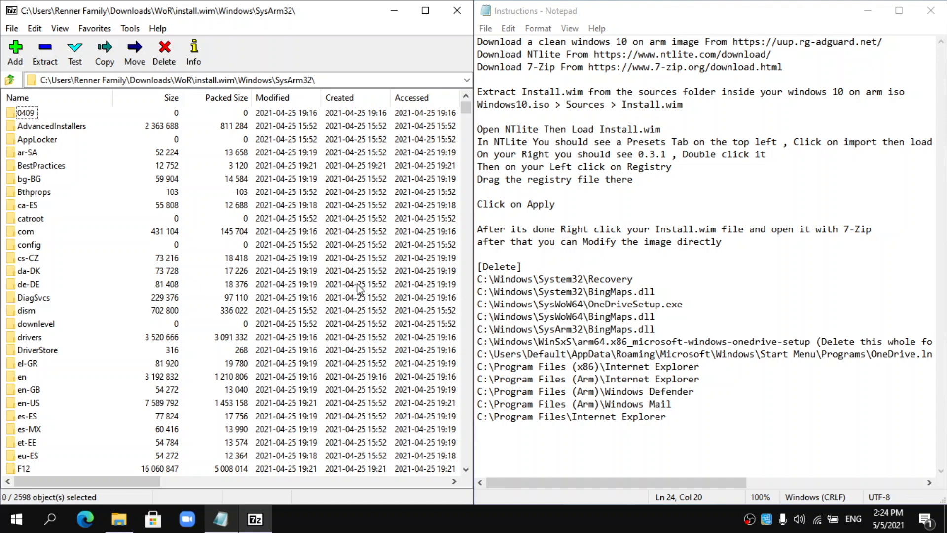
scroll(306, 254, "down", 20)
scroll(296, 254, "down", 20)
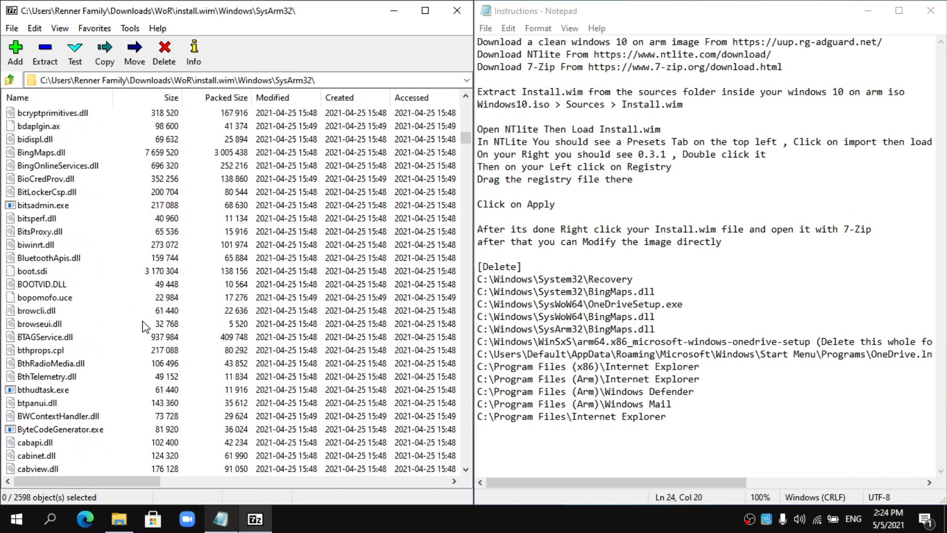
left_click(40, 149)
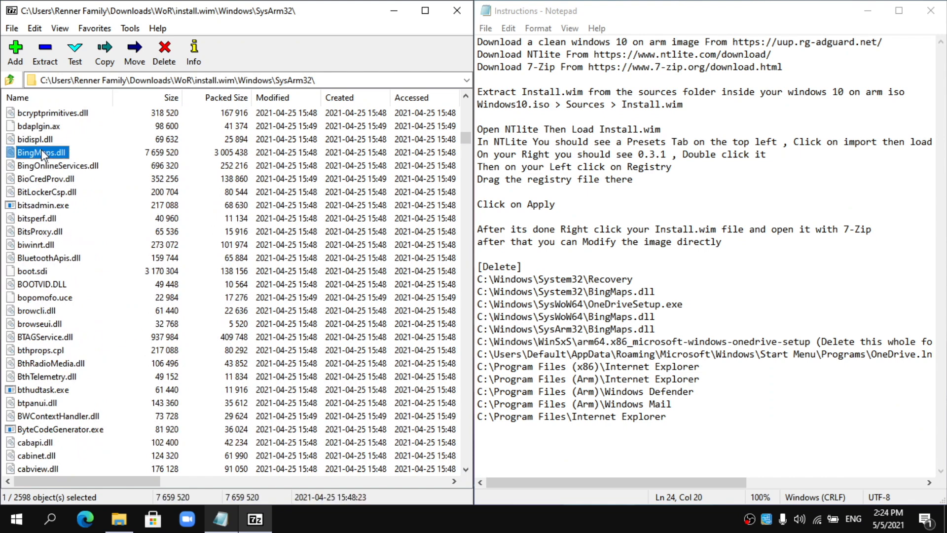
key("Delete")
left_click(496, 306)
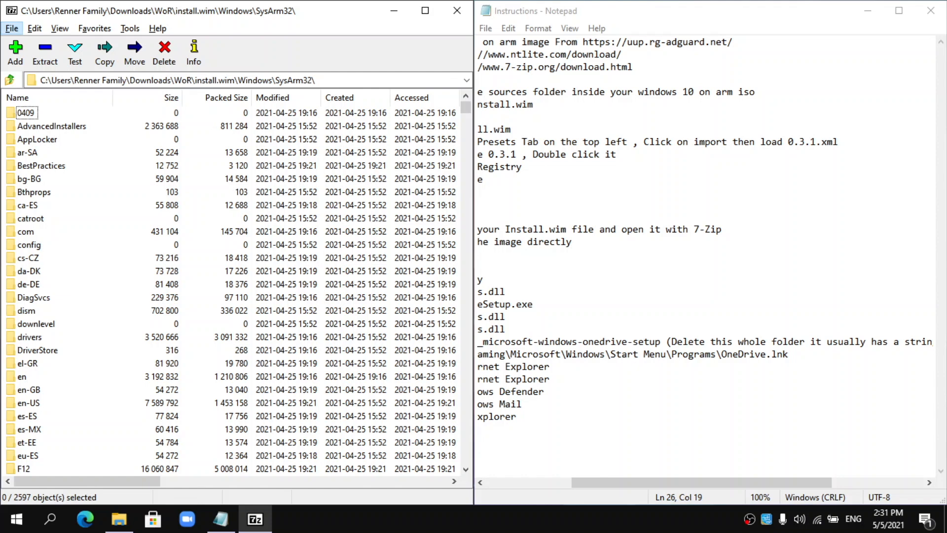
- Return to the image's Windows folder and scroll its listing
scroll(725, 406, "right", 5)
scroll(642, 395, "left", 6)
scroll(566, 339, "left", 3)
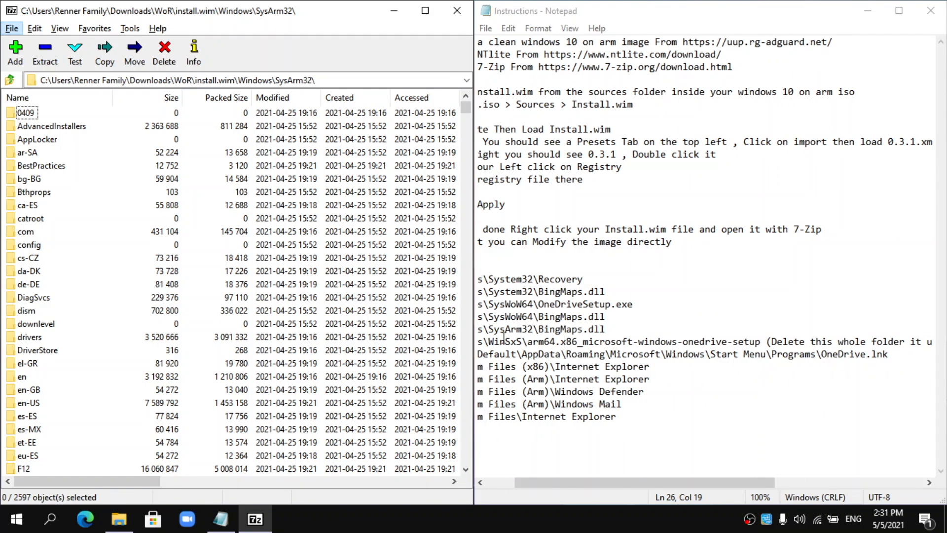
left_click(11, 79)
scroll(78, 274, "down", 4)
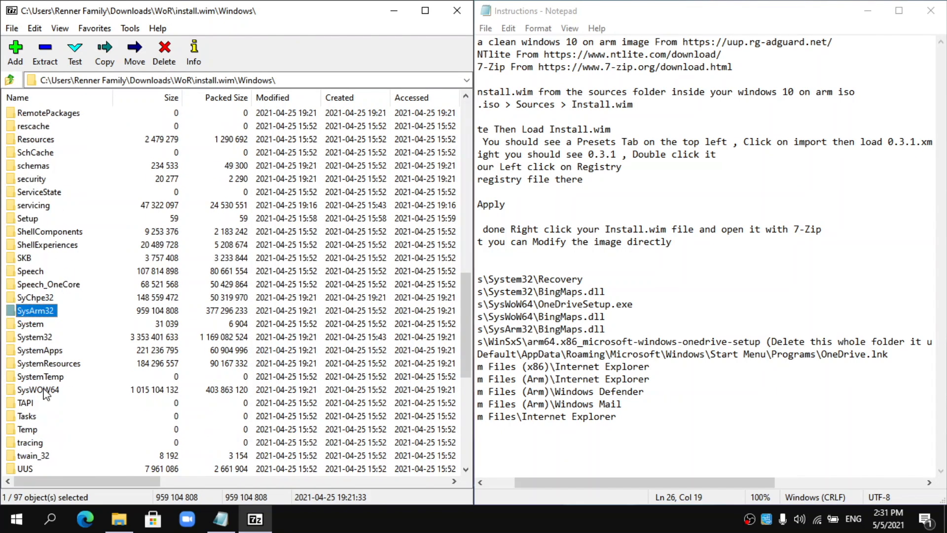
scroll(46, 393, "down", 3)
- Look inside the WinSxS folder, then climb back to the root of install.wim
left_click(36, 403)
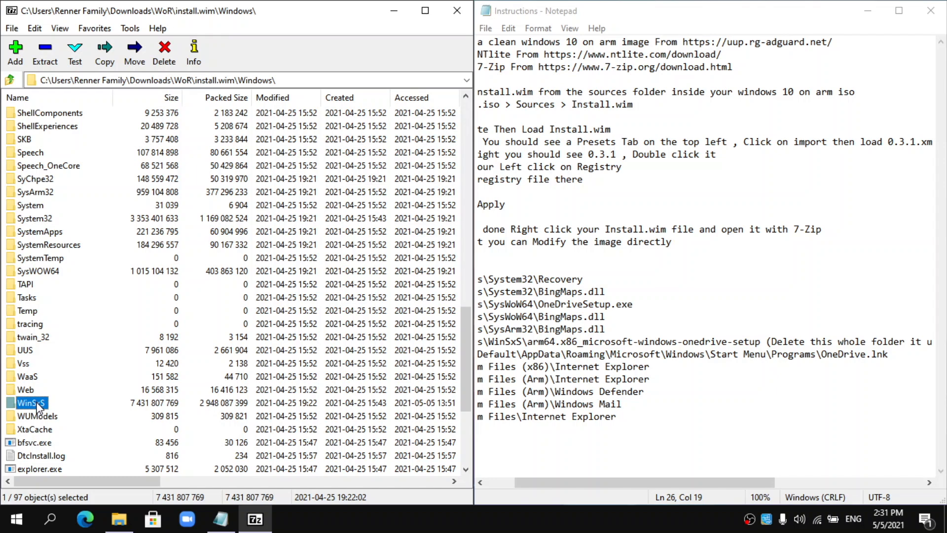
double_click(36, 403)
left_click_drag(548, 344, 624, 341)
left_click(624, 341)
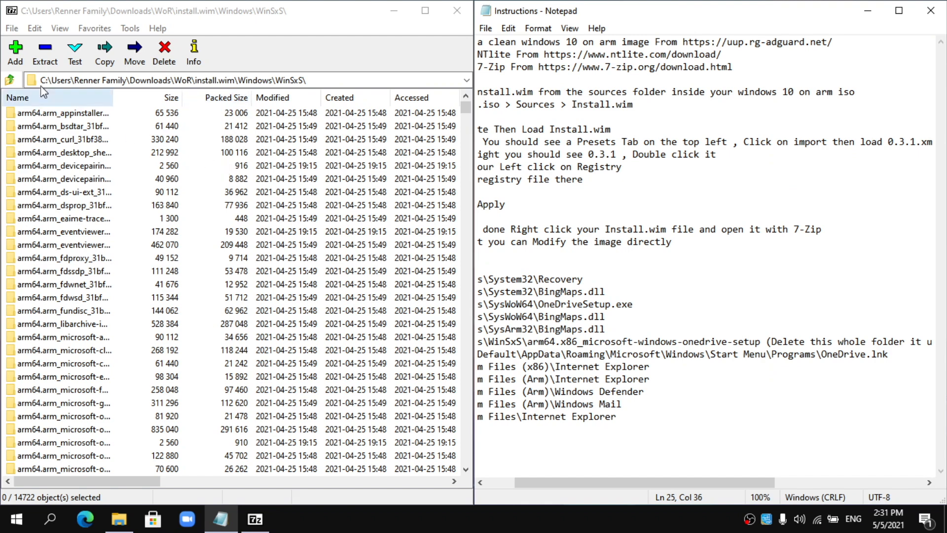
left_click(9, 80)
scroll(790, 350, "left", 2)
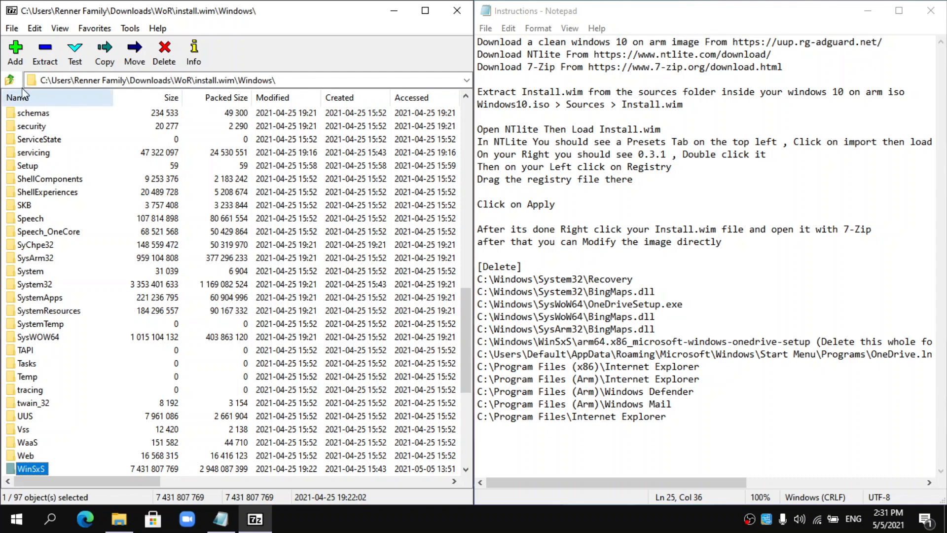
left_click(9, 80)
- Drill into Users\Default\AppData\Roaming\Microsoft\Windows\Start Menu\Programs inside the image
double_click(45, 191)
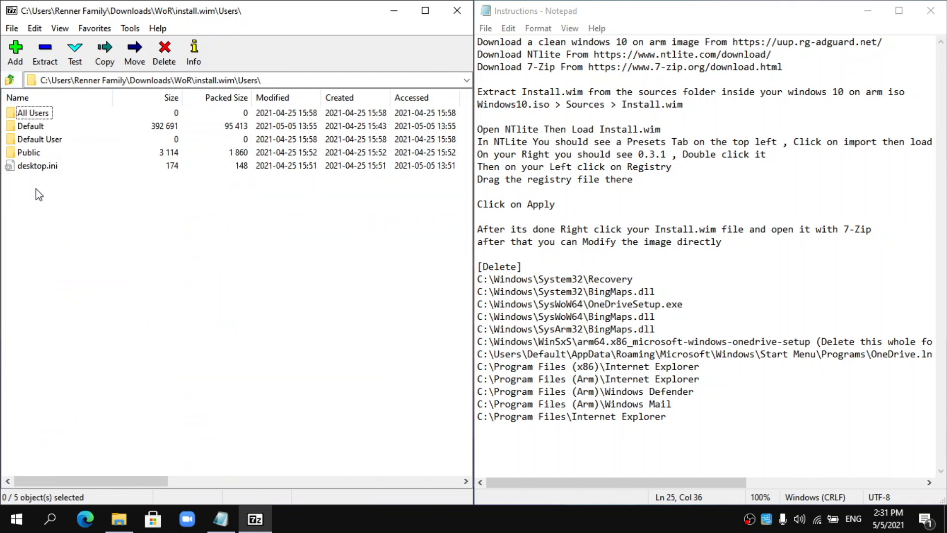
double_click(43, 127)
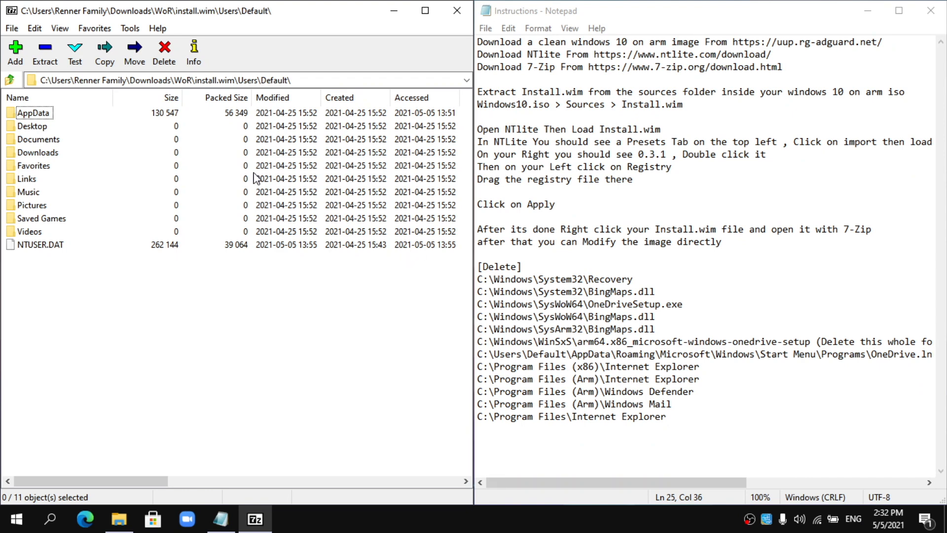
double_click(48, 115)
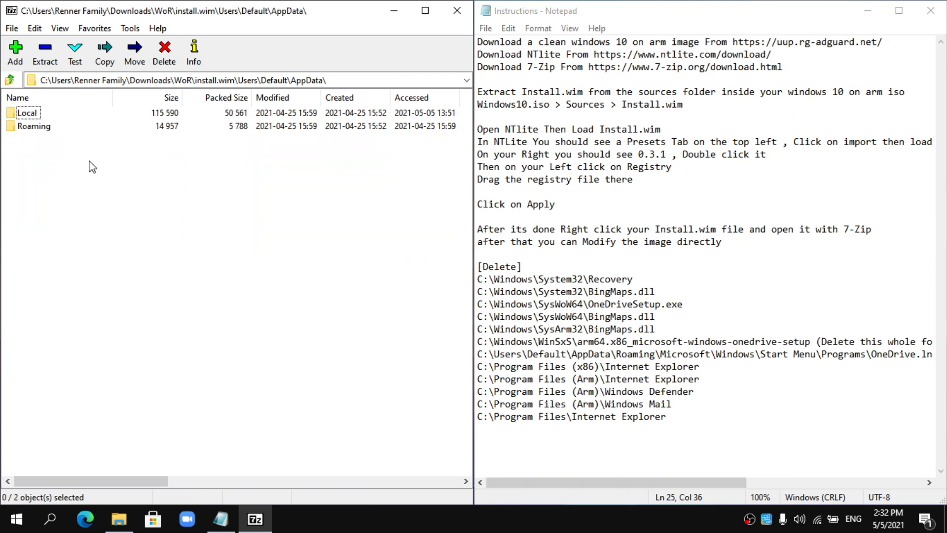
double_click(33, 127)
double_click(33, 115)
double_click(33, 141)
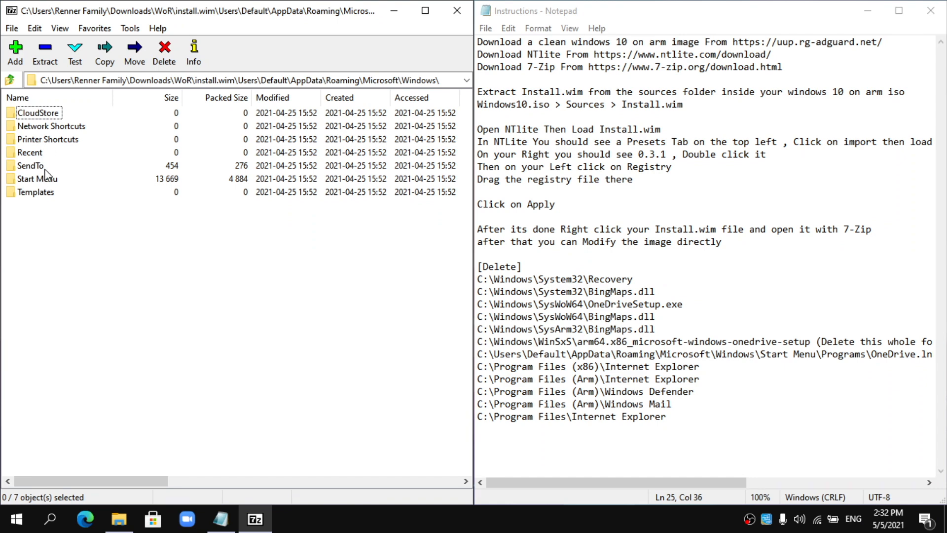
double_click(47, 178)
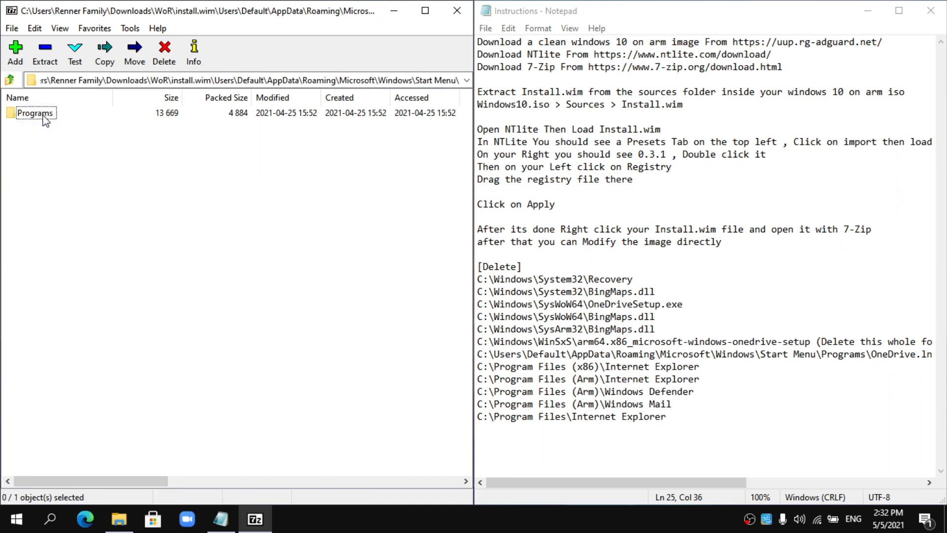
double_click(45, 116)
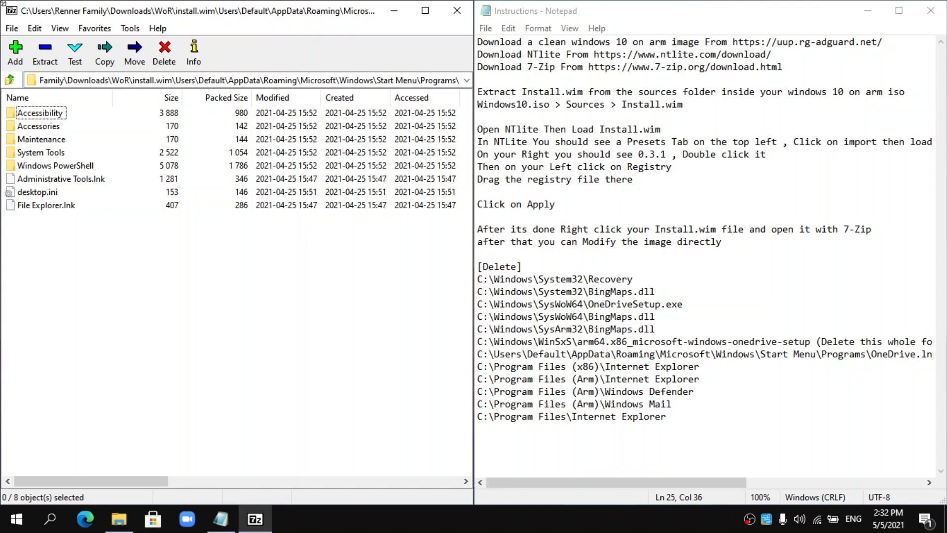
- Climb from the Start Menu Programs folder back to the root of install.wim
double_click(10, 80)
left_click(10, 80)
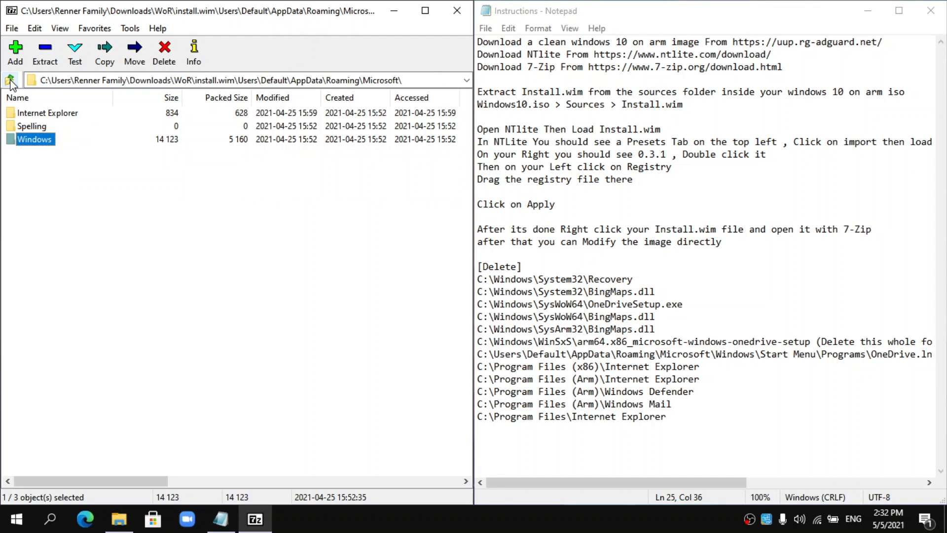
left_click(10, 80)
left_click(10, 80)
left_click(10, 80)
left_click(10, 80)
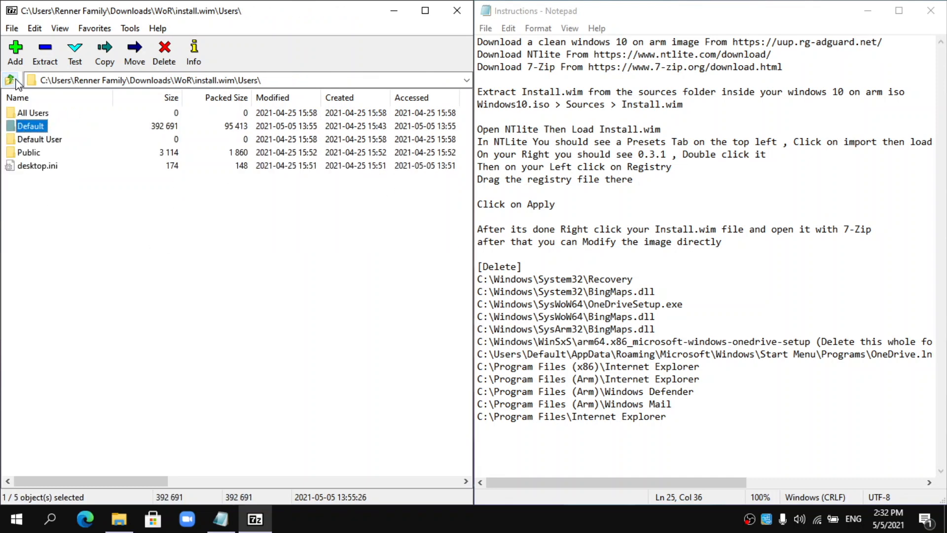
left_click(12, 80)
- Delete the Internet Explorer folder from Program Files (x86), then go back to the root
left_click(73, 167)
double_click(73, 167)
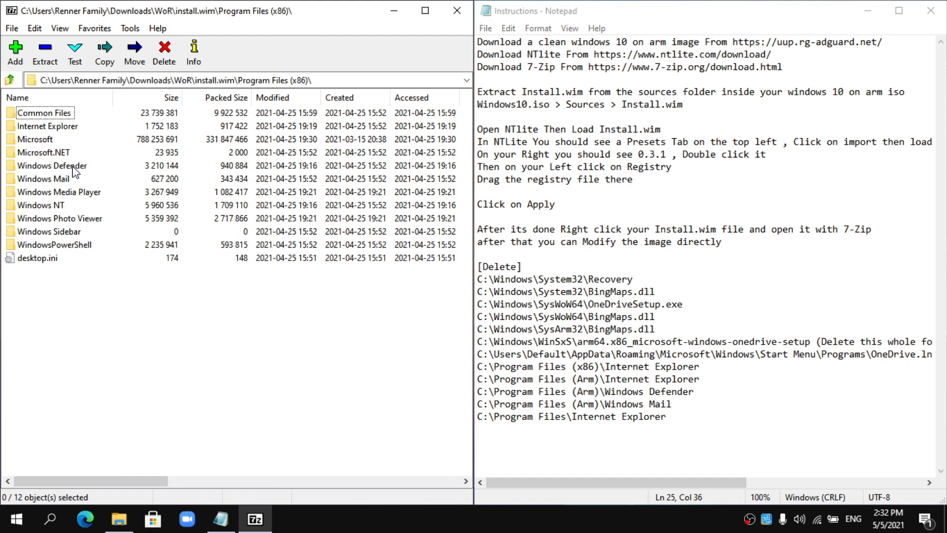
left_click(61, 129)
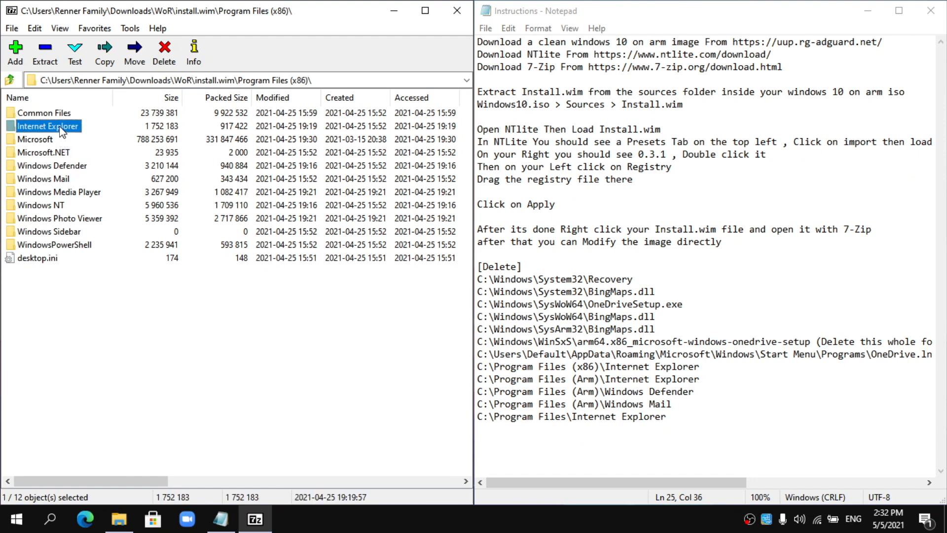
key("Delete")
left_click(537, 306)
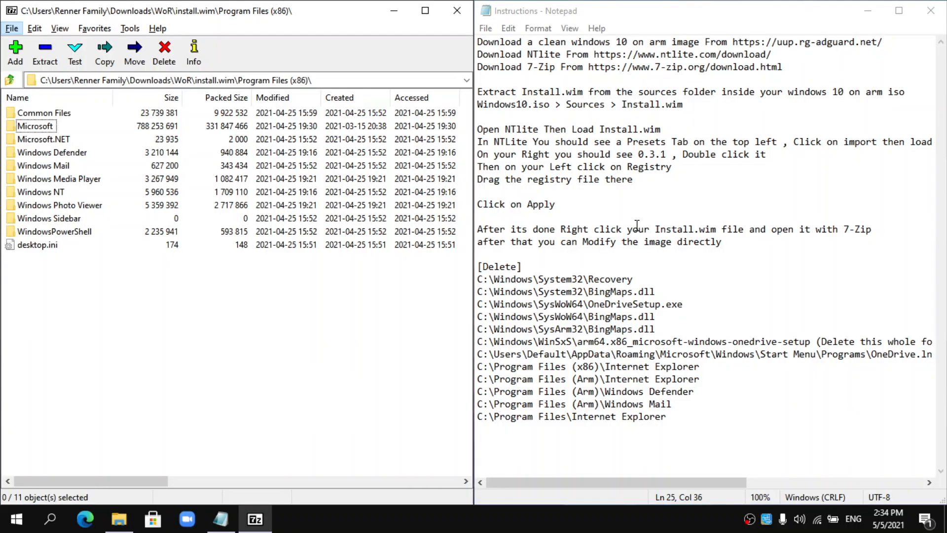
left_click(9, 80)
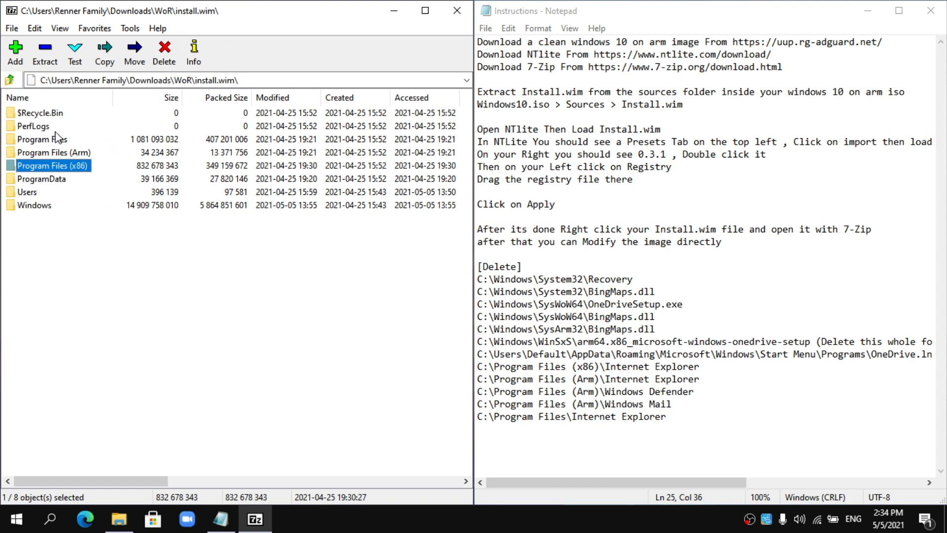
- Remove Internet Explorer, Windows Defender and Windows Mail from Program Files (Arm), leaving 6 objects
double_click(84, 153)
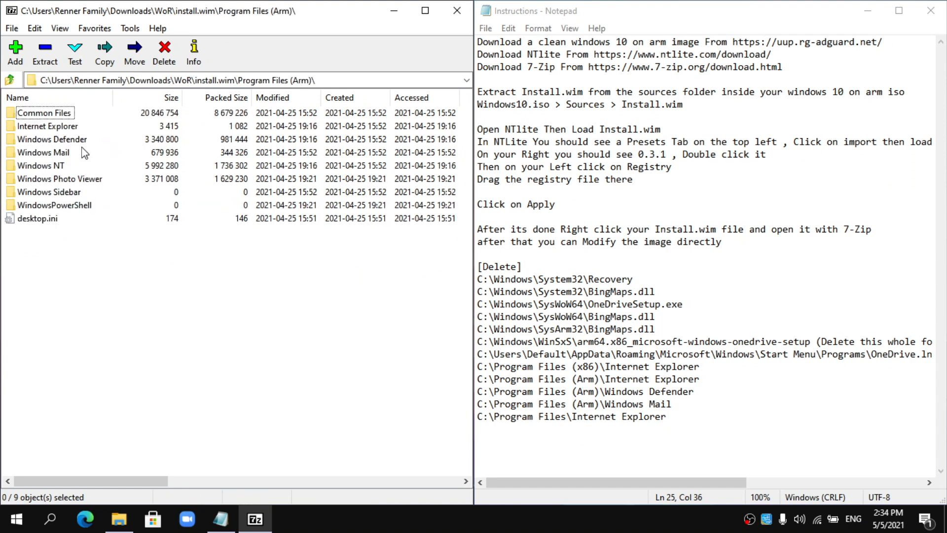
left_click(64, 125)
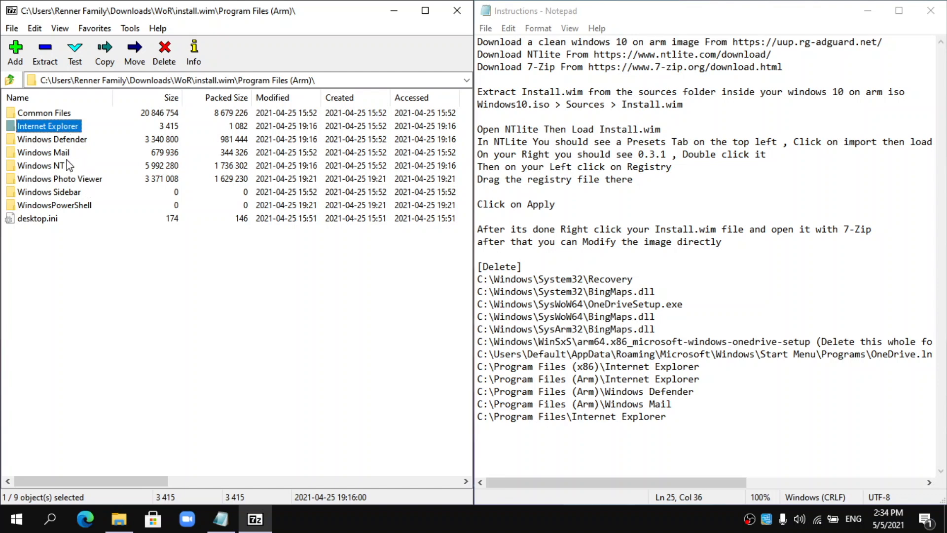
left_click(60, 139)
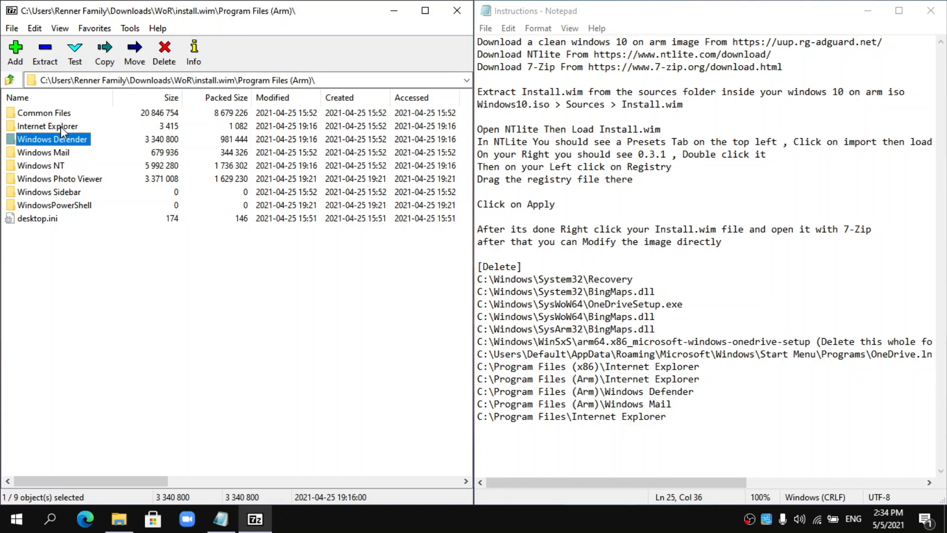
left_click(61, 125, "ctrl")
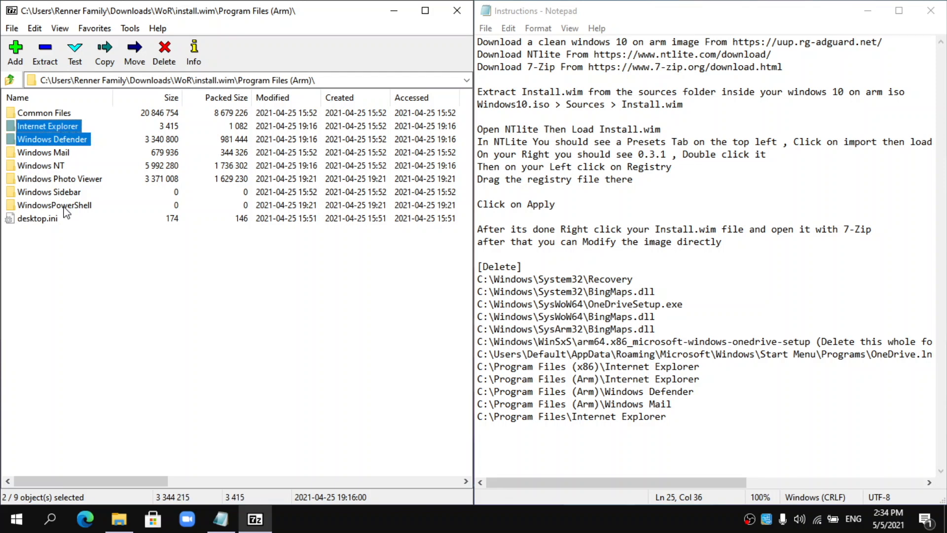
left_click(46, 154, "ctrl")
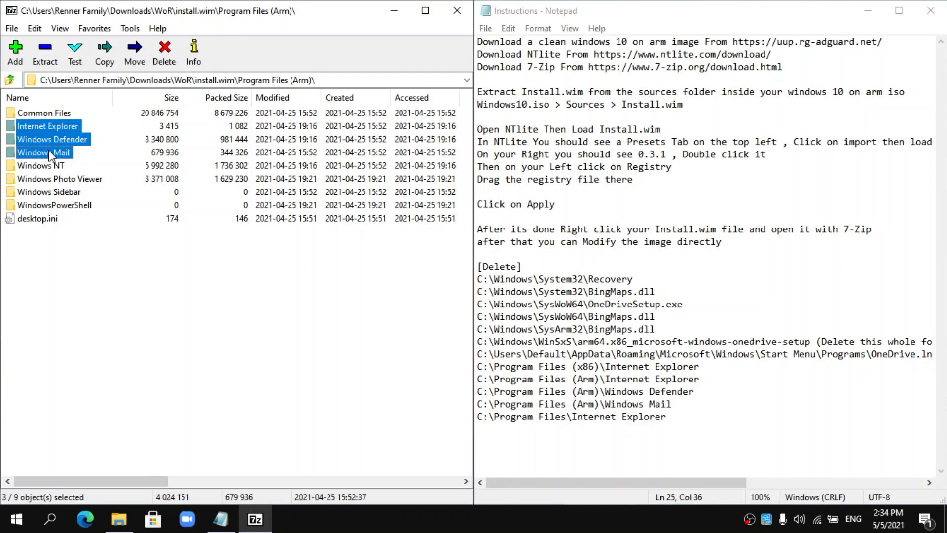
key("Delete")
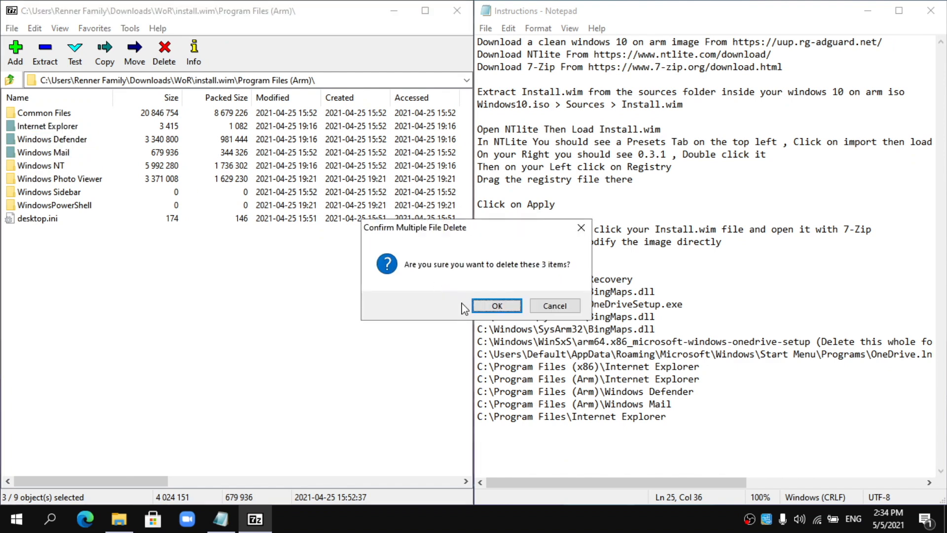
left_click(494, 305)
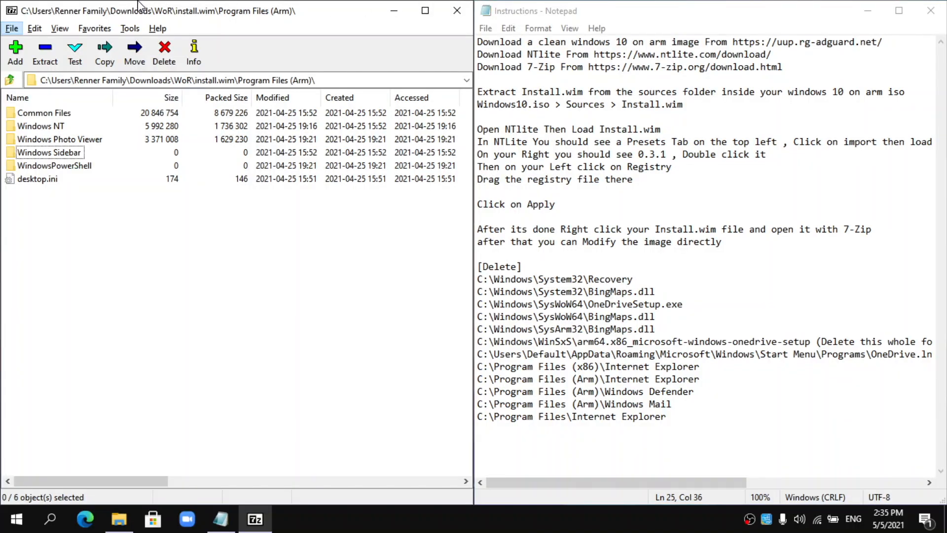
left_click(11, 79)
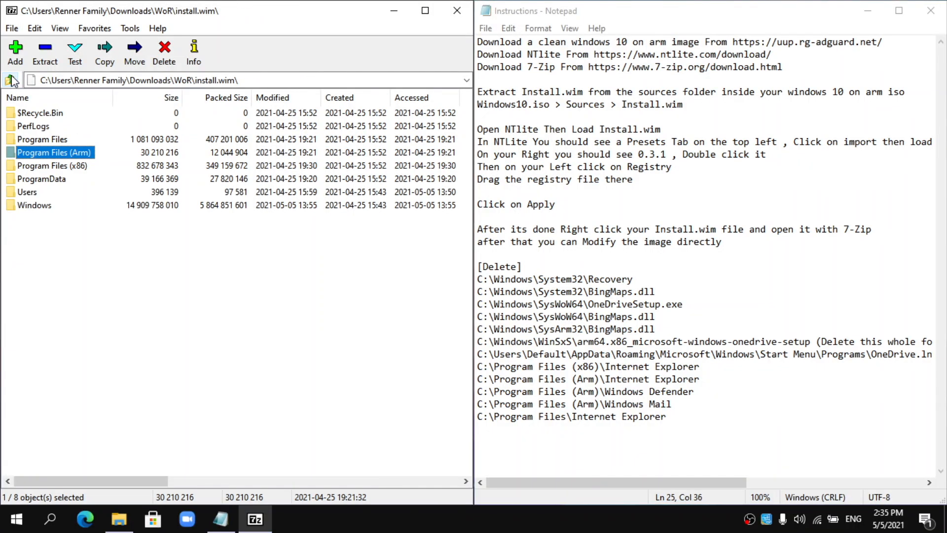
- Delete Internet Explorer from install.wim's Program Files and cancel the drive E: format prompt
double_click(56, 139)
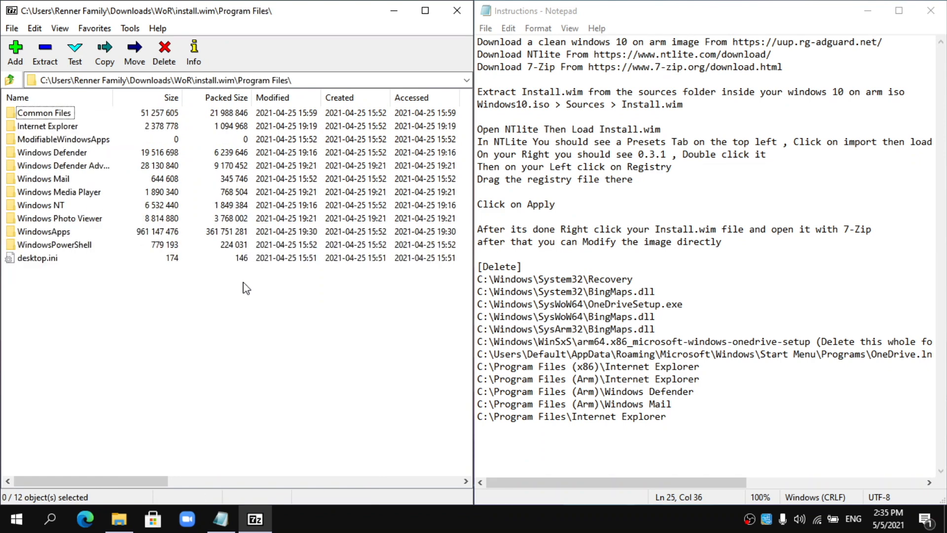
left_click(71, 129)
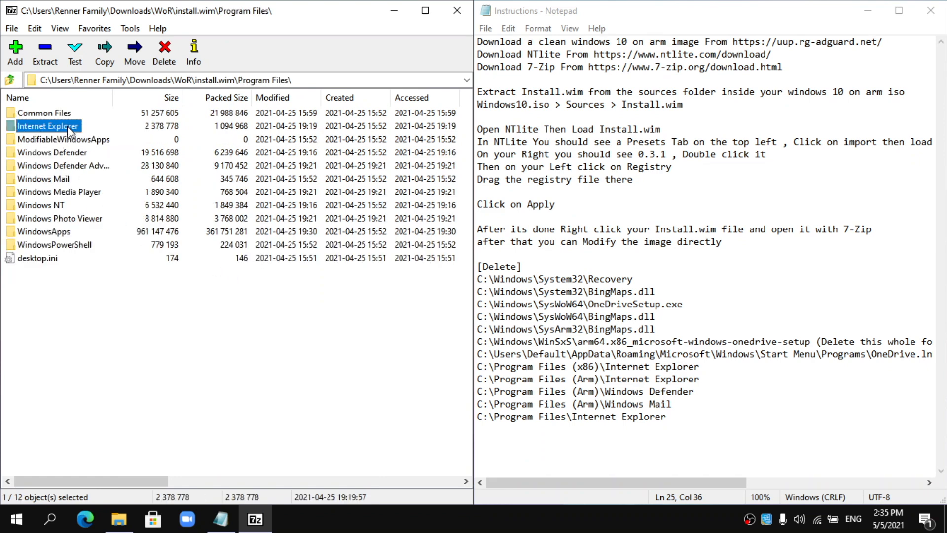
key("Delete")
left_click(521, 305)
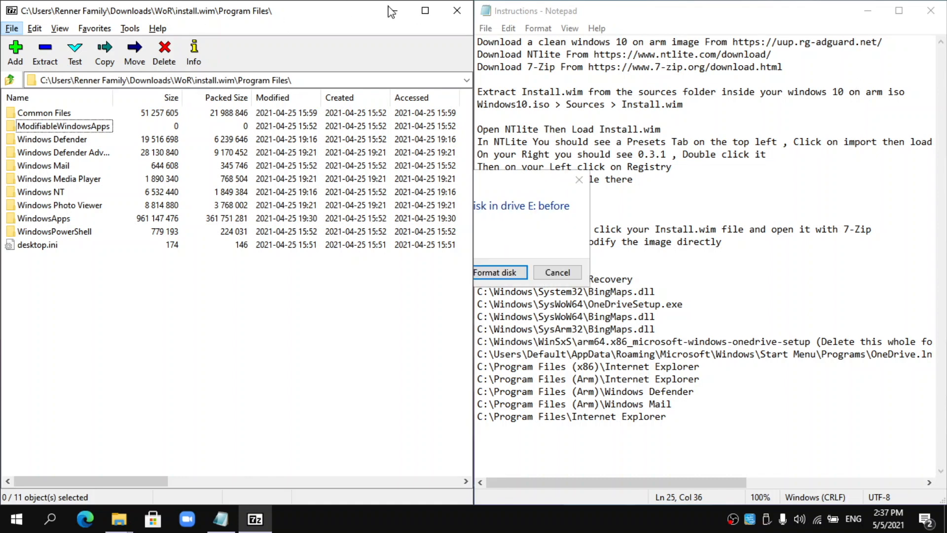
left_click(556, 271)
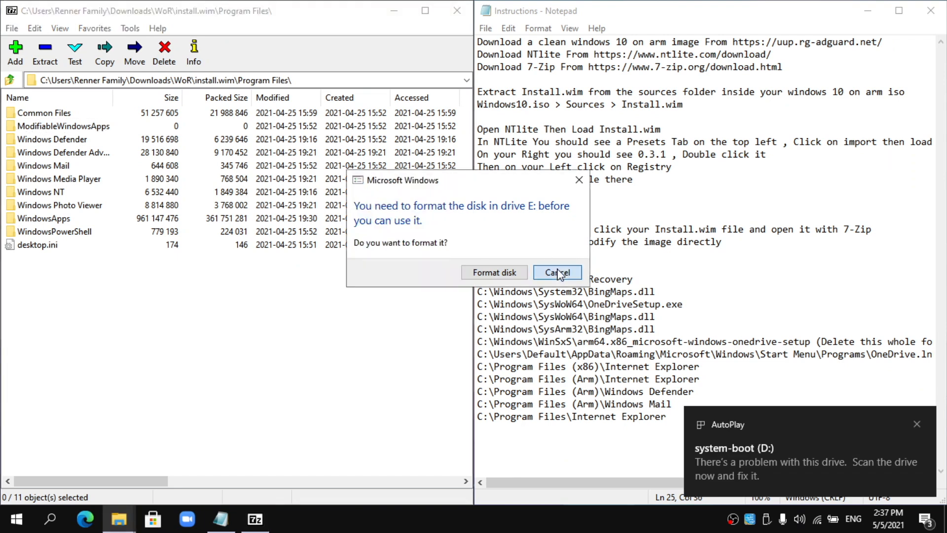
- Close 7-Zip and the instruction notes, and recentre the Explorer window
left_click(456, 11)
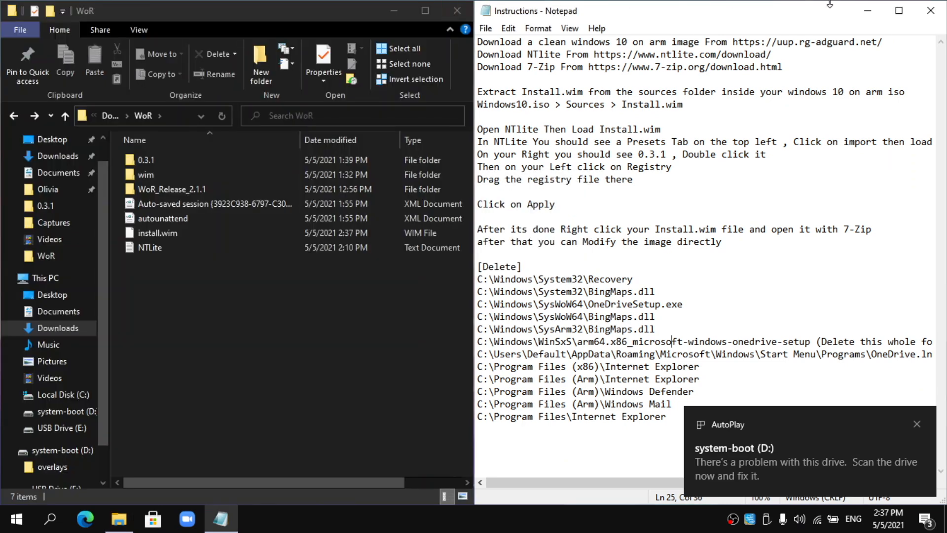
left_click(940, 5)
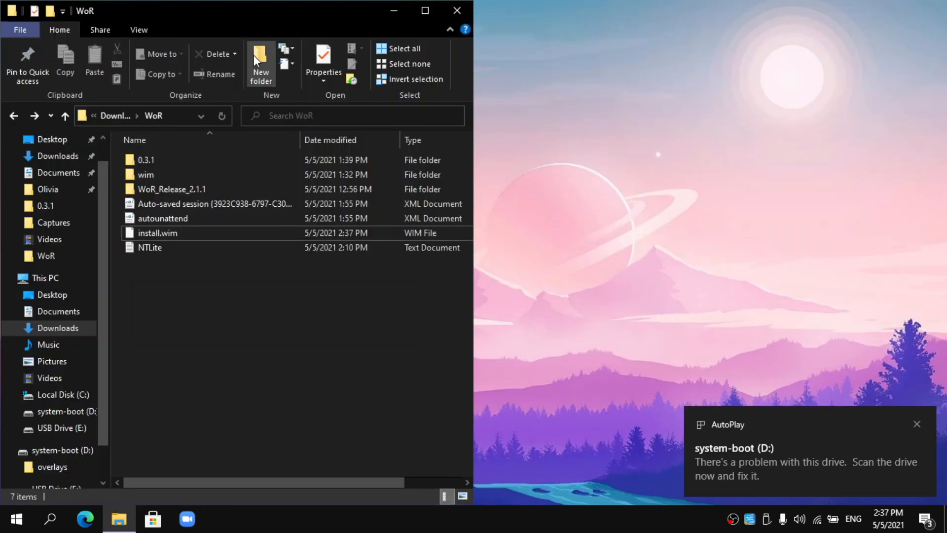
left_click_drag(281, 6, 401, 6)
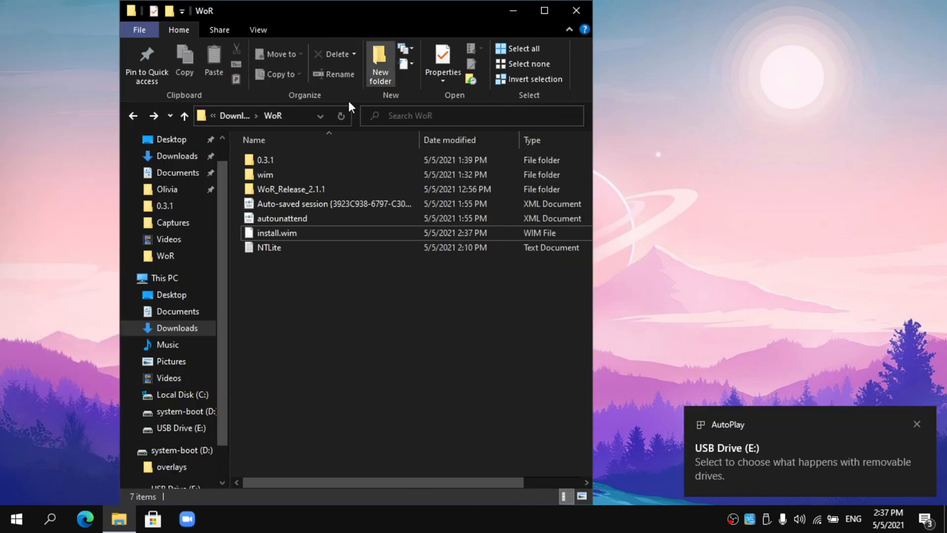
left_click(295, 234)
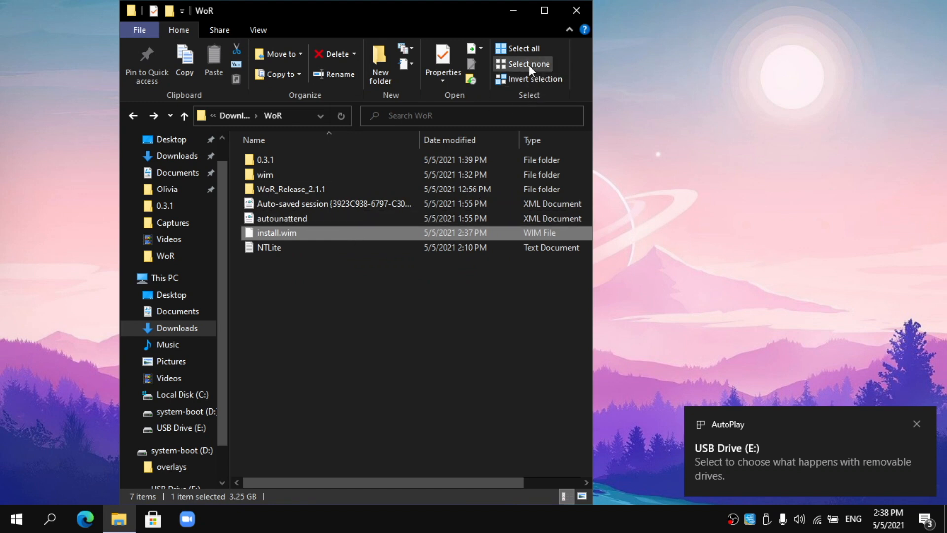
- Launch WoR.exe from the WoR_Release_2.1.1 folder
double_click(301, 186)
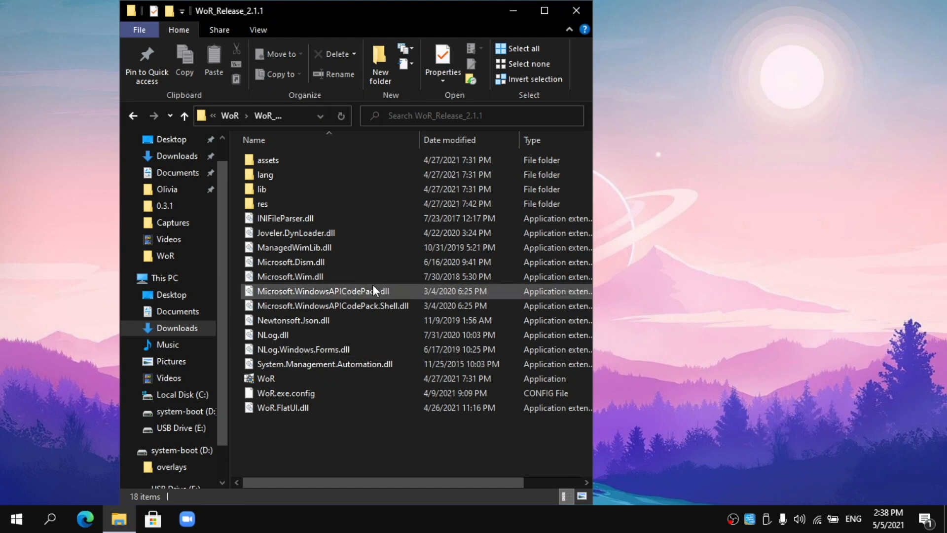
double_click(257, 375)
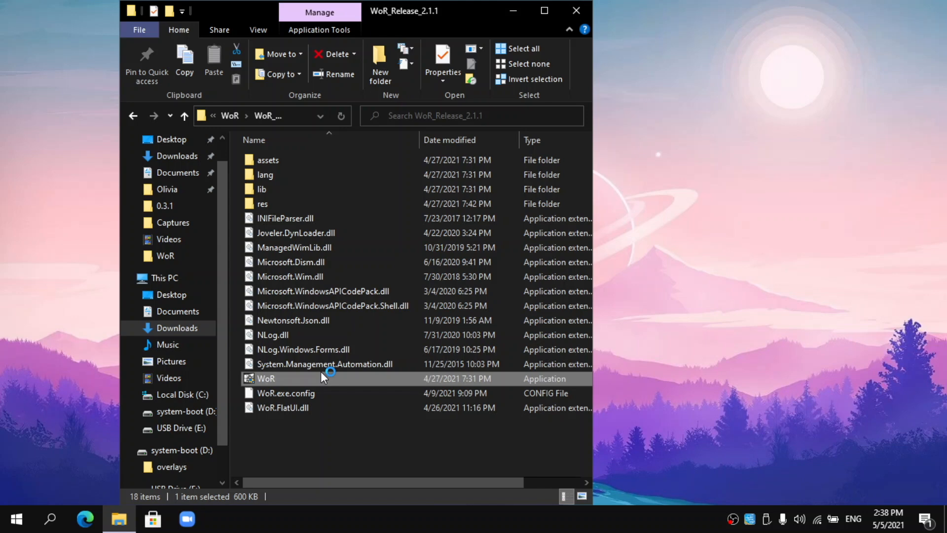
left_click_drag(427, 13, 372, 13)
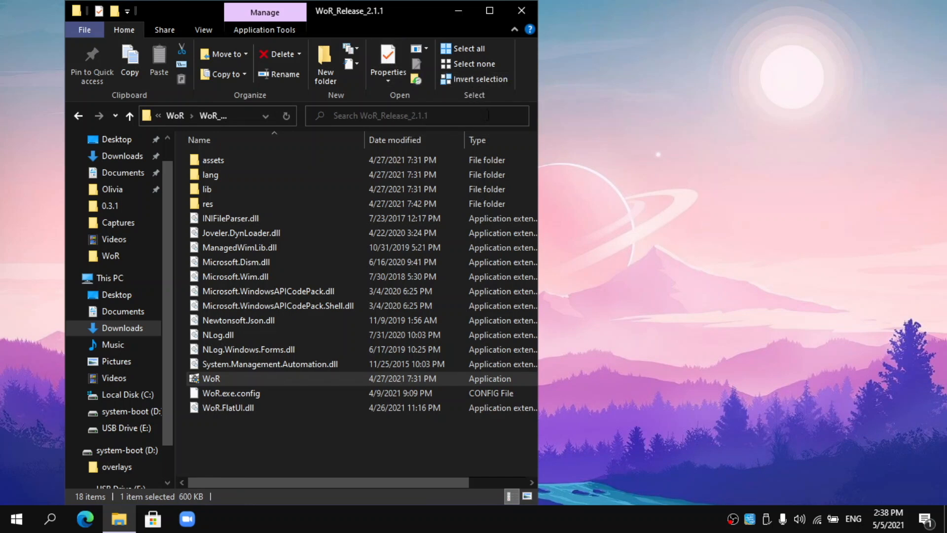
left_click(457, 11)
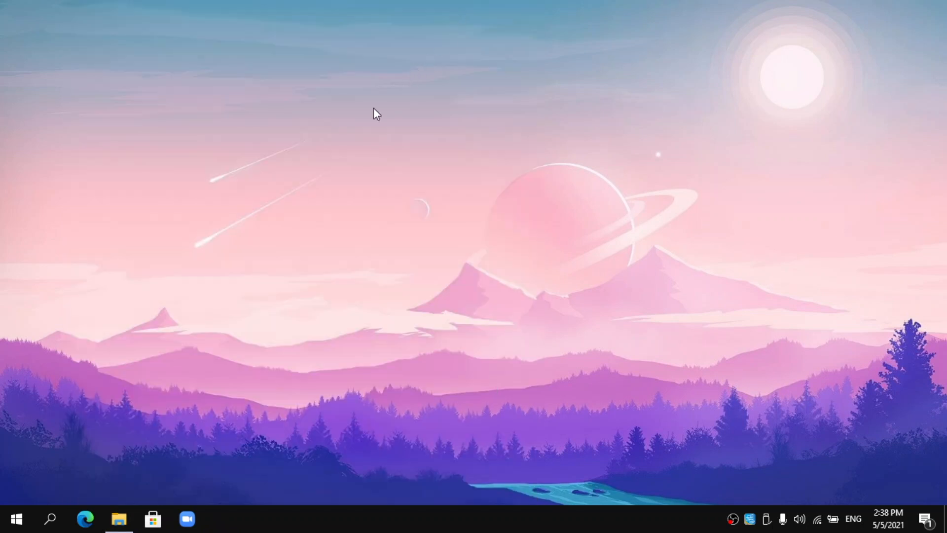
left_click(131, 521)
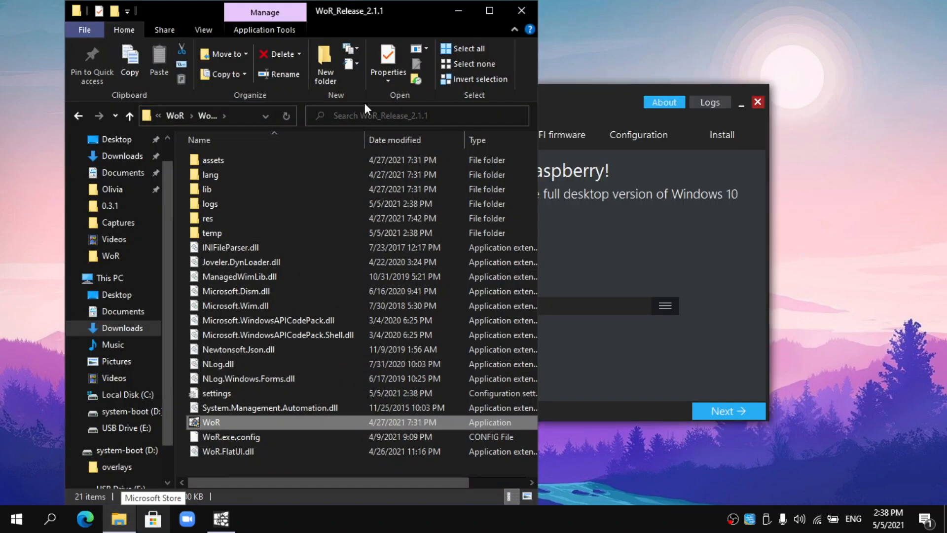
- Target the 57 GB SanDisk USB drive with Raspberry Pi 4 / 400 as the device
left_click(459, 11)
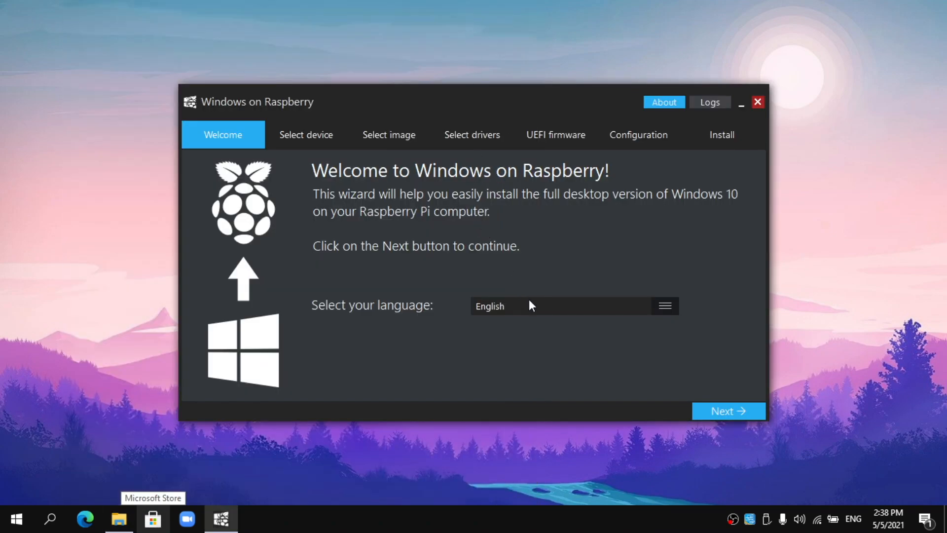
left_click(719, 408)
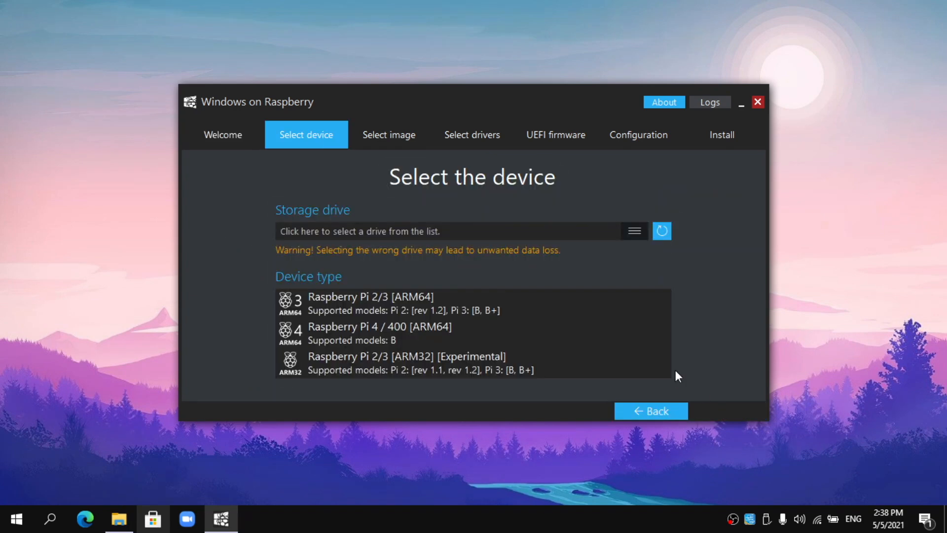
left_click(625, 232)
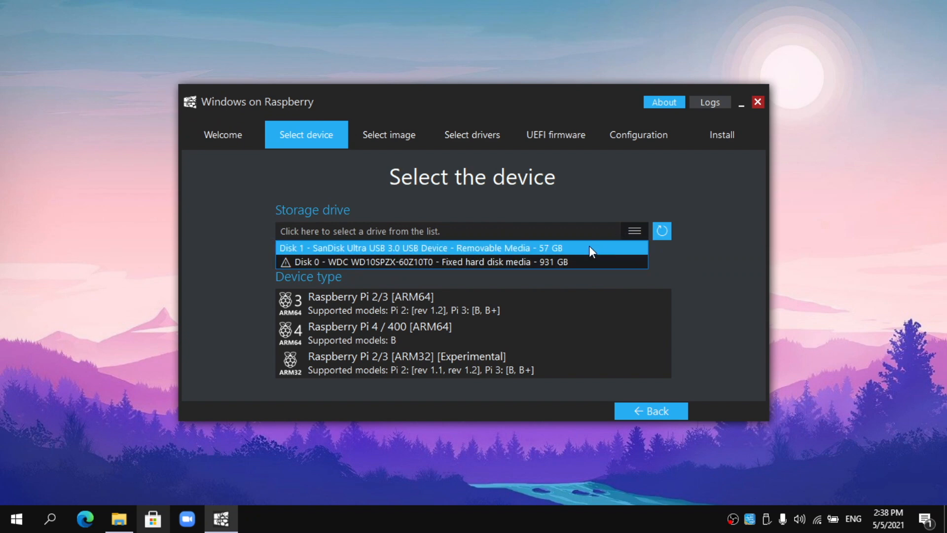
left_click(562, 245)
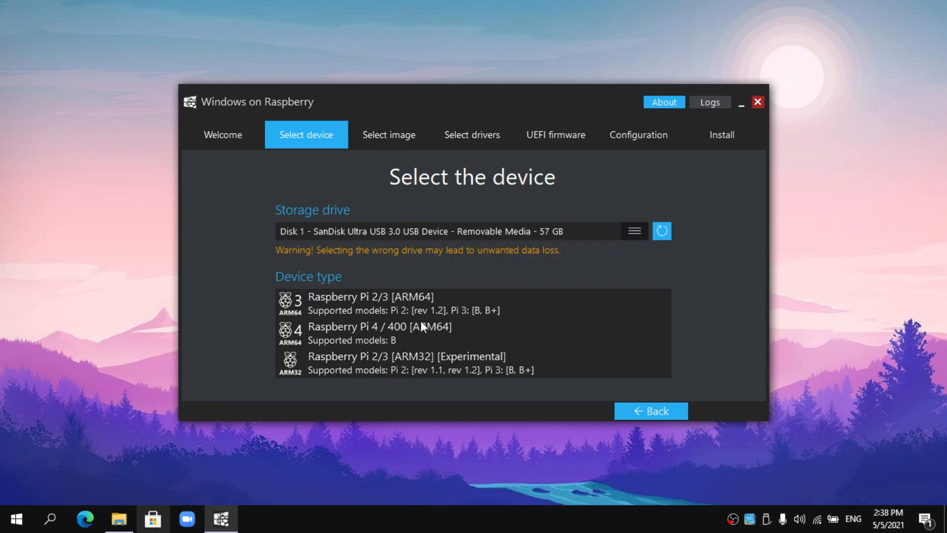
left_click(430, 337)
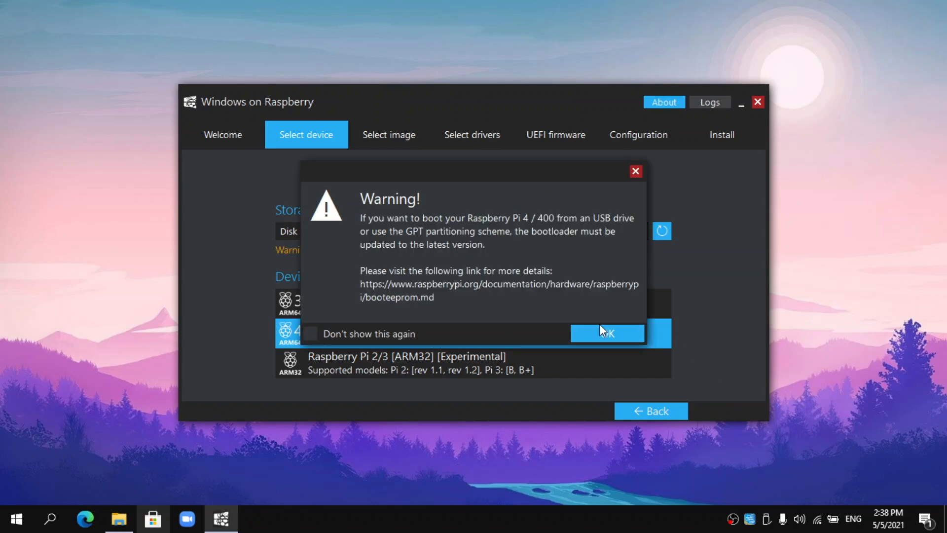
left_click(593, 334)
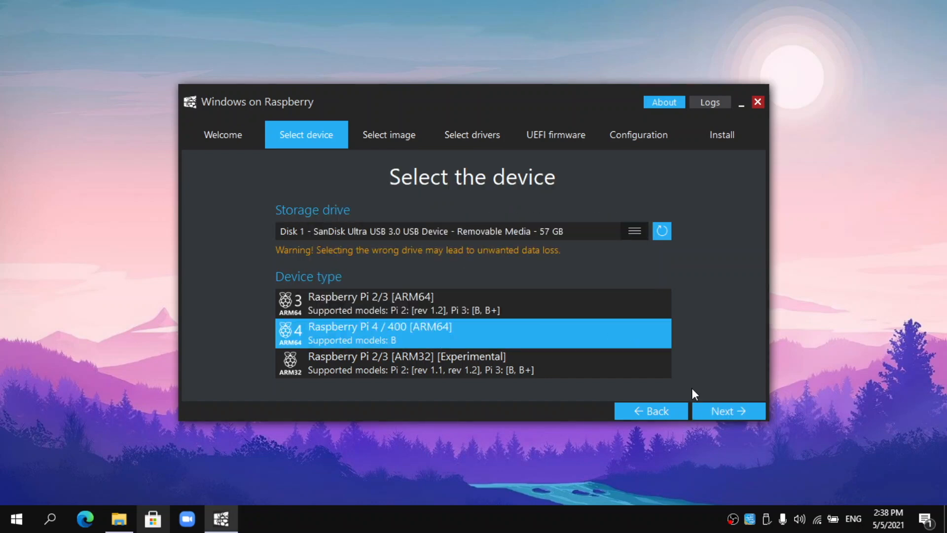
left_click(717, 410)
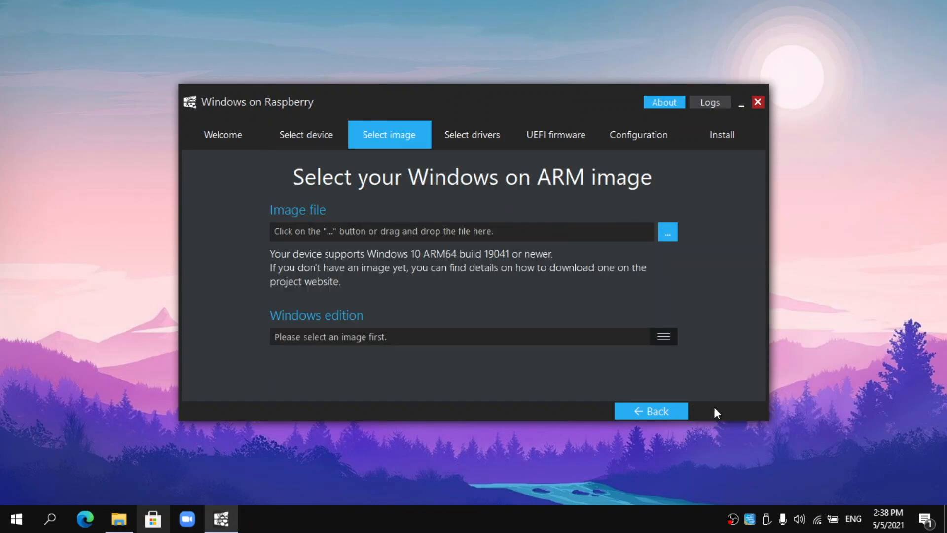
- Load install.wim from the Downloads\WoR folder as the Windows image
left_click(667, 235)
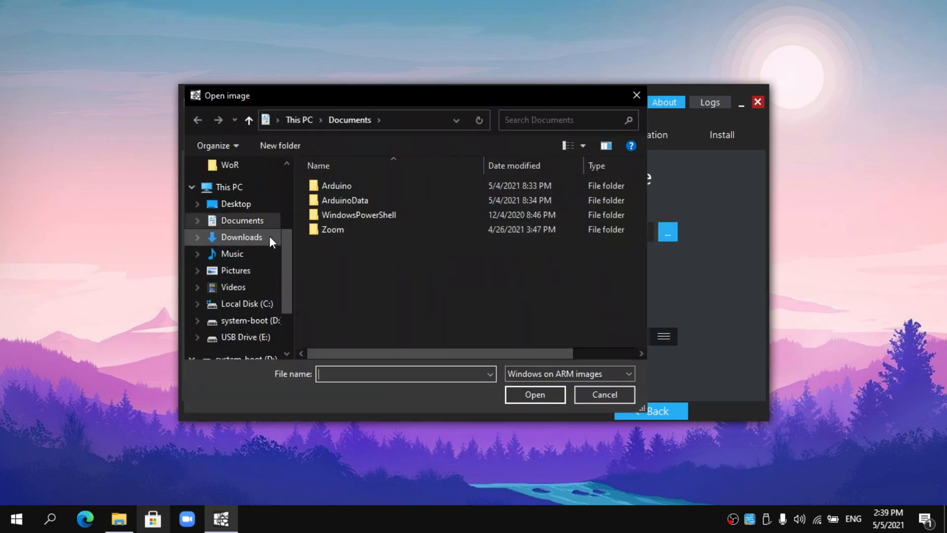
left_click(269, 236)
double_click(355, 205)
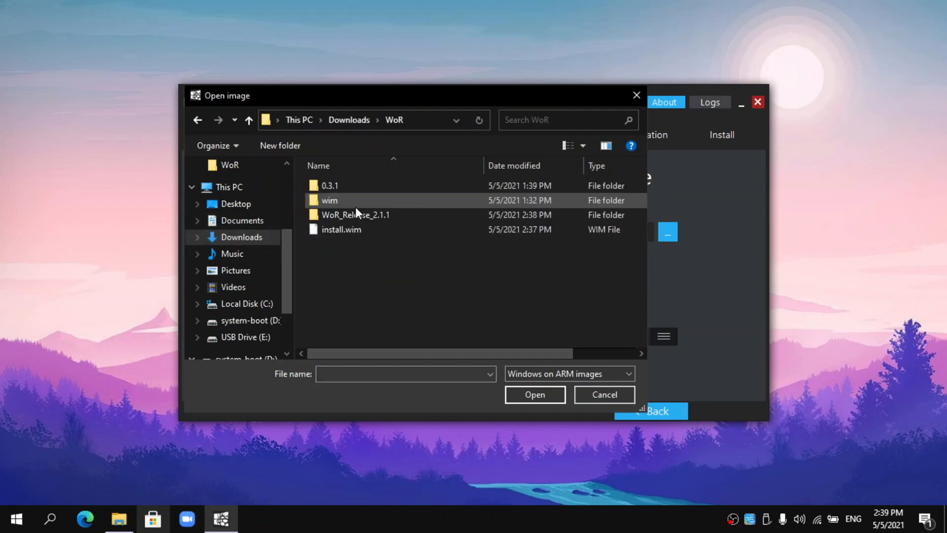
left_click(348, 232)
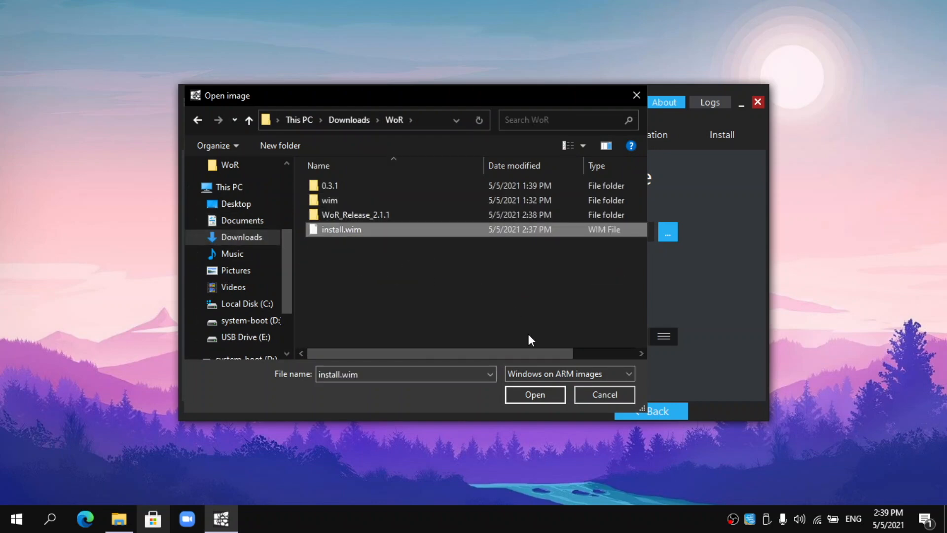
left_click(542, 393)
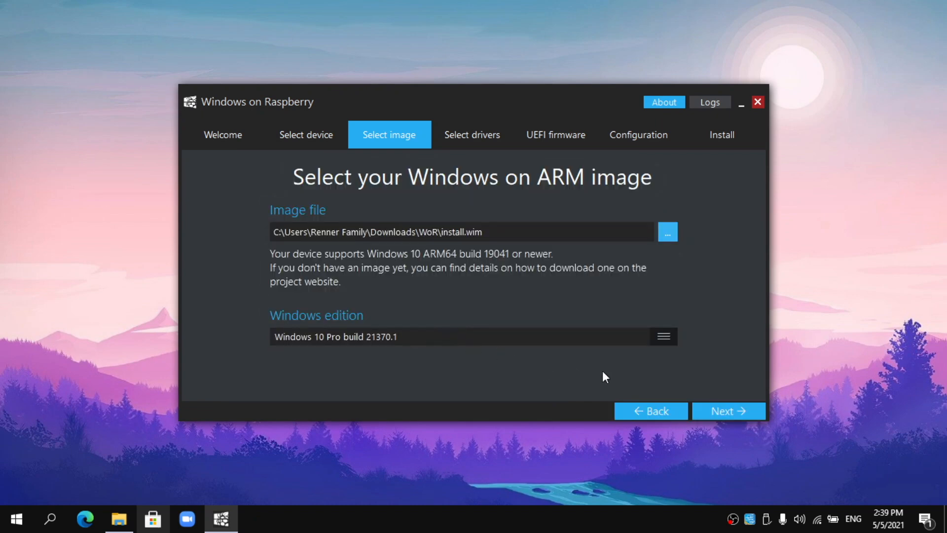
left_click(711, 410)
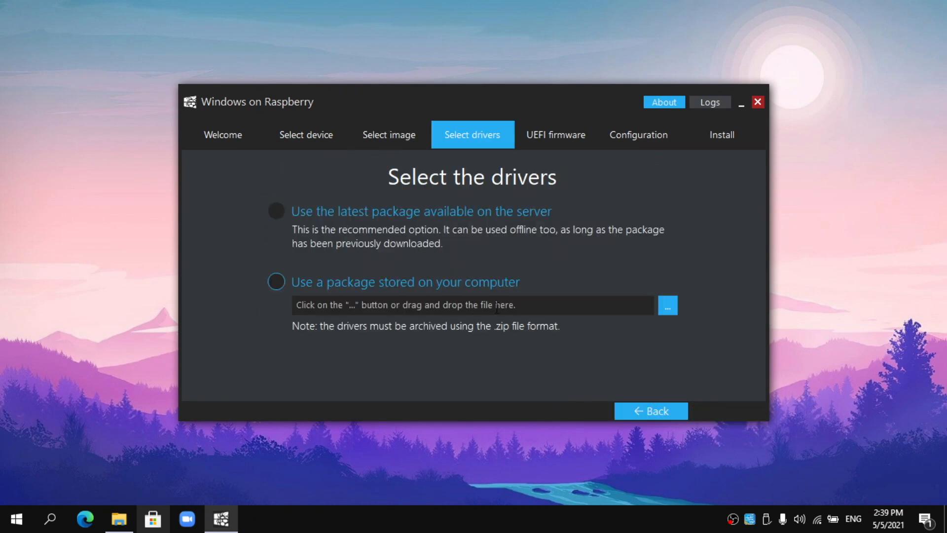
- Use the latest server drivers (license accepted) and the latest UEFI firmware
left_click(371, 211)
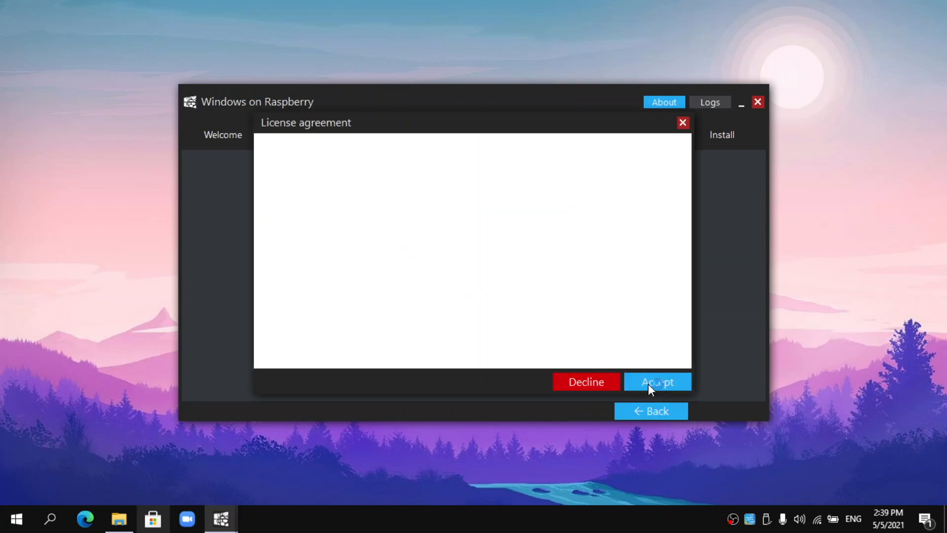
left_click(650, 380)
left_click(715, 411)
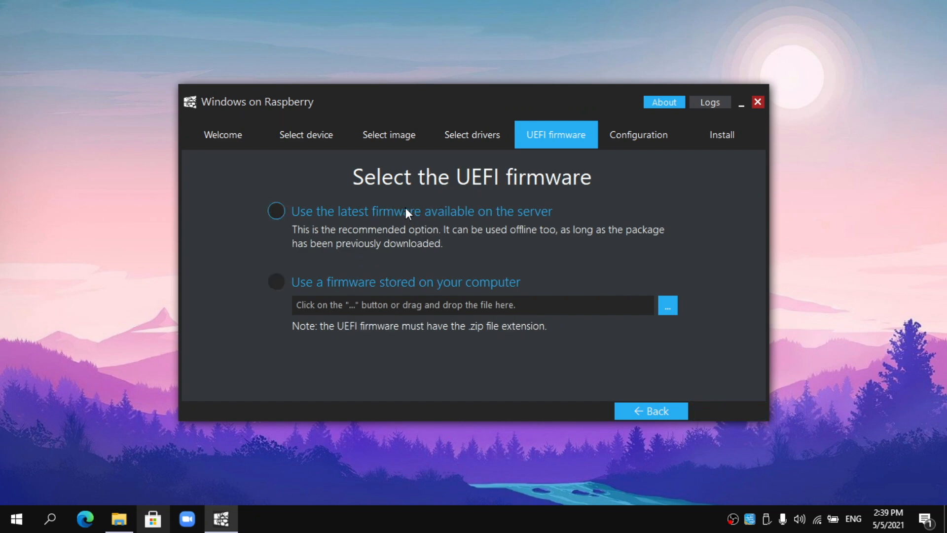
left_click(405, 209)
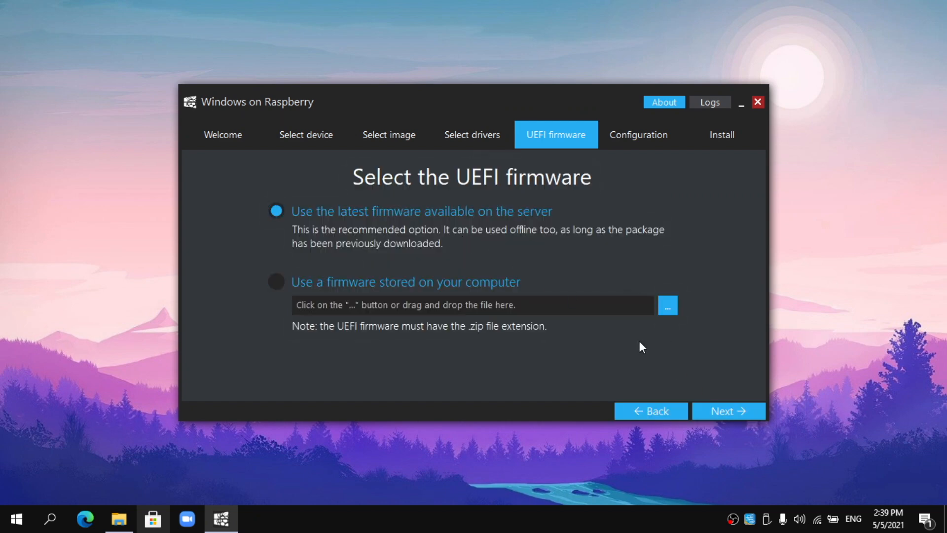
left_click(720, 414)
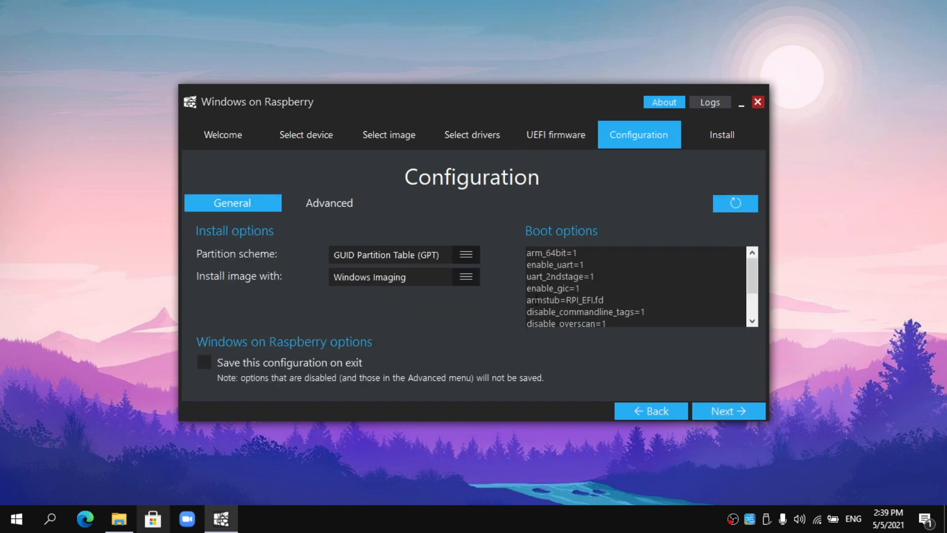
- Settle on MBR partitioning and start writing Windows 10 Pro build 21370.1 to the USB drive
left_click(466, 254)
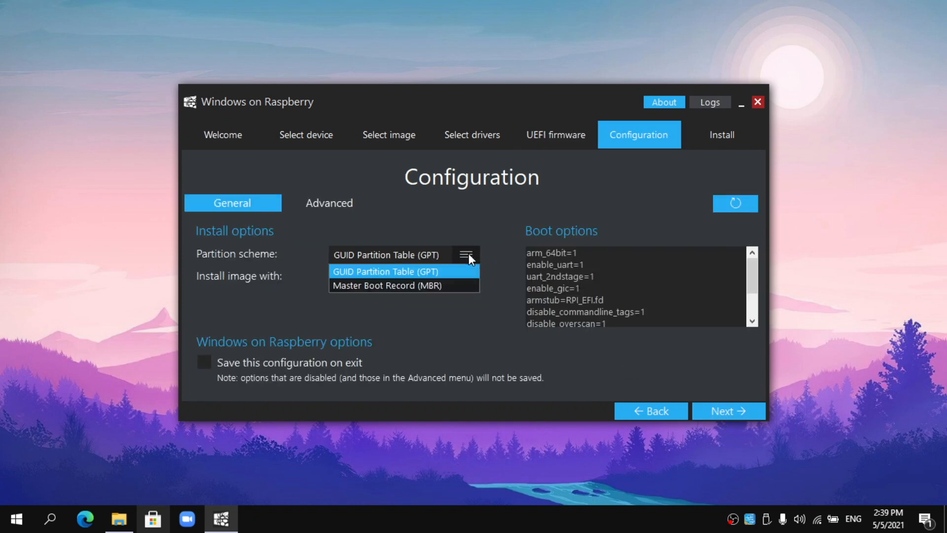
left_click(454, 286)
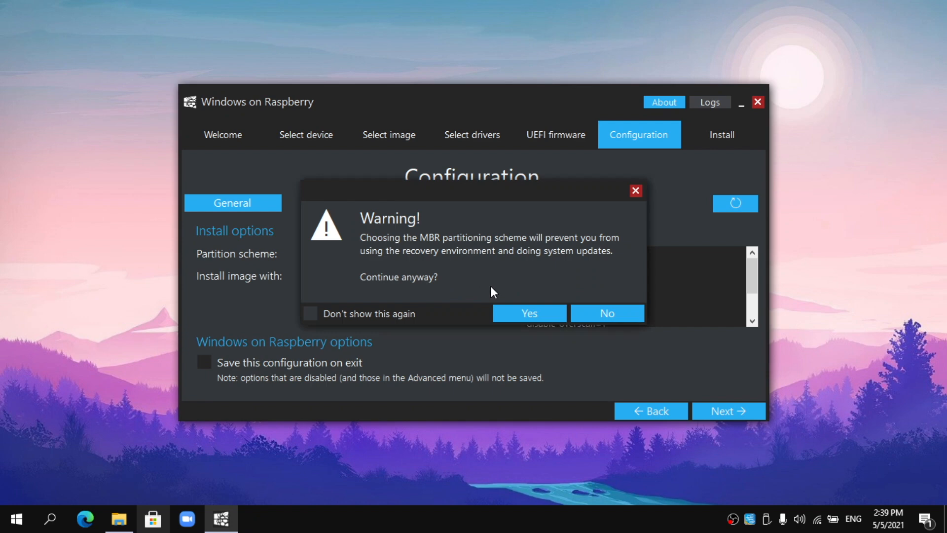
left_click(564, 311)
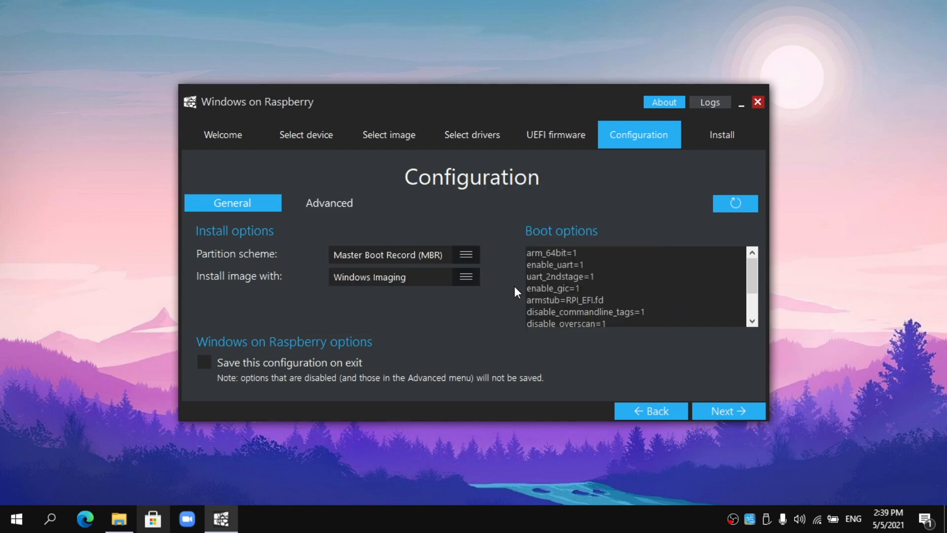
left_click(466, 256)
left_click(446, 268)
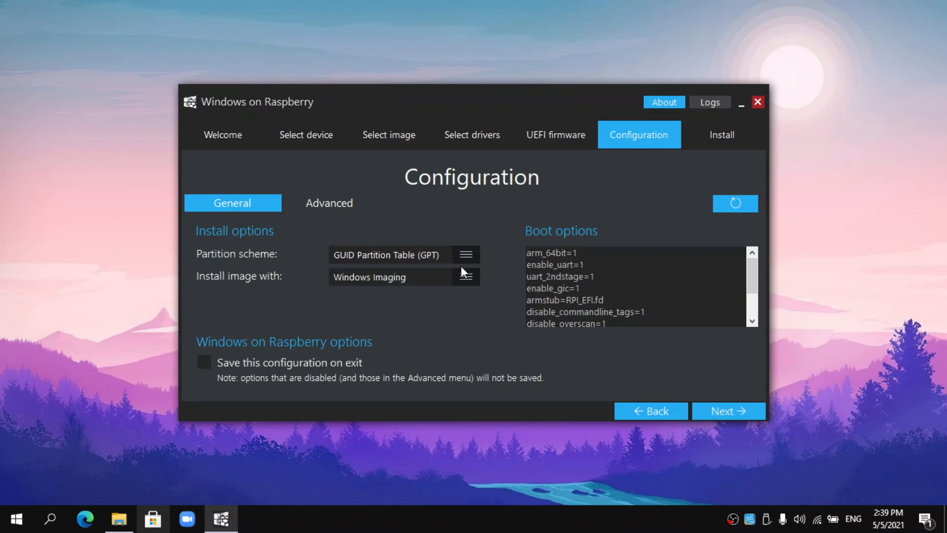
left_click(466, 255)
left_click(442, 281)
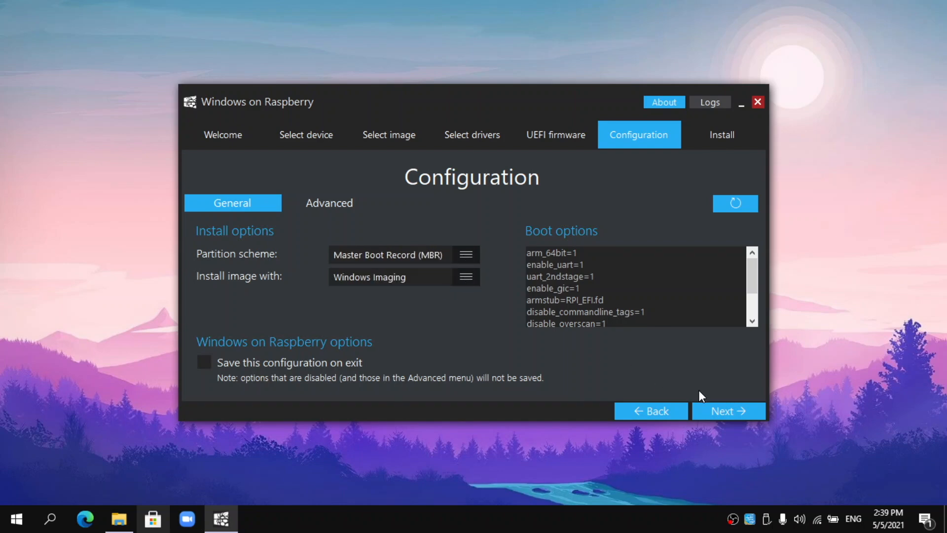
left_click(716, 410)
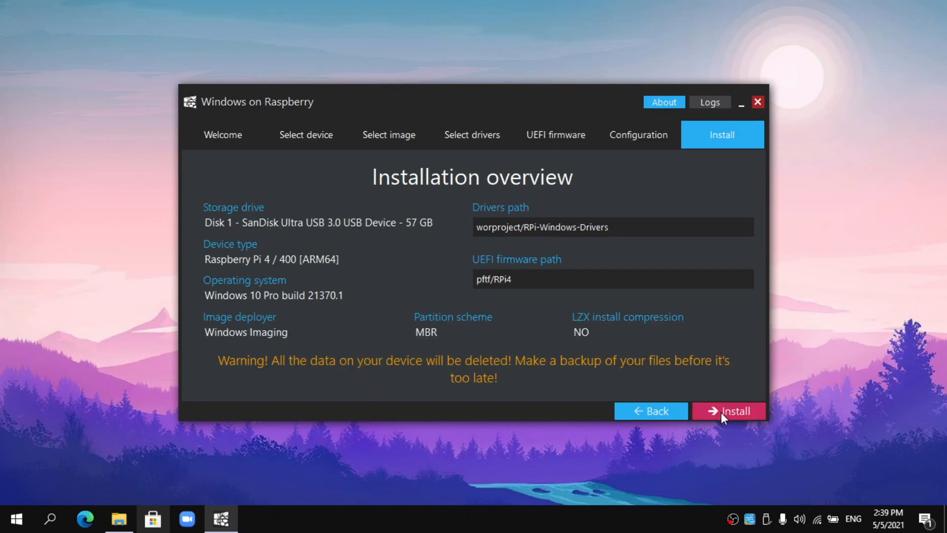
left_click(720, 412)
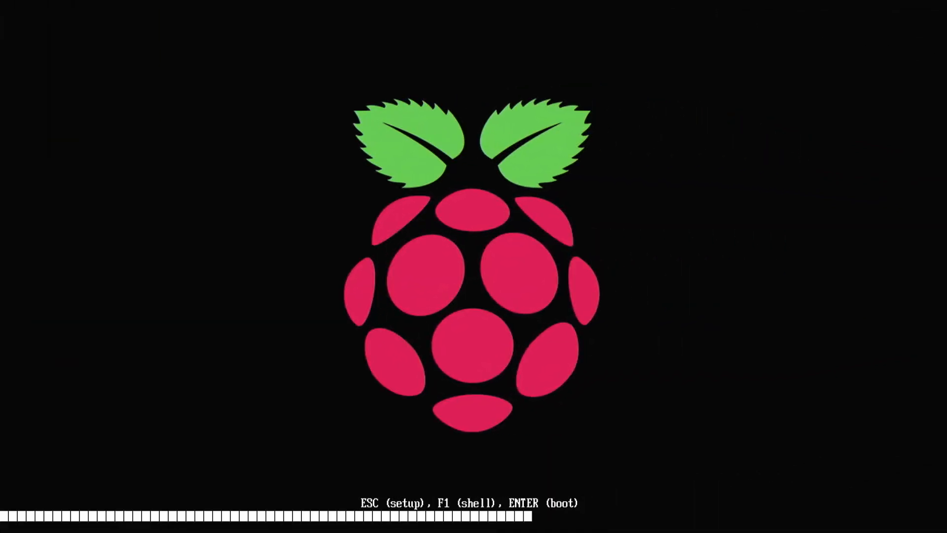
- Enter firmware setup and reach Device Manager > Raspberry Pi Configuration > Advanced Configuration
key("Escape")
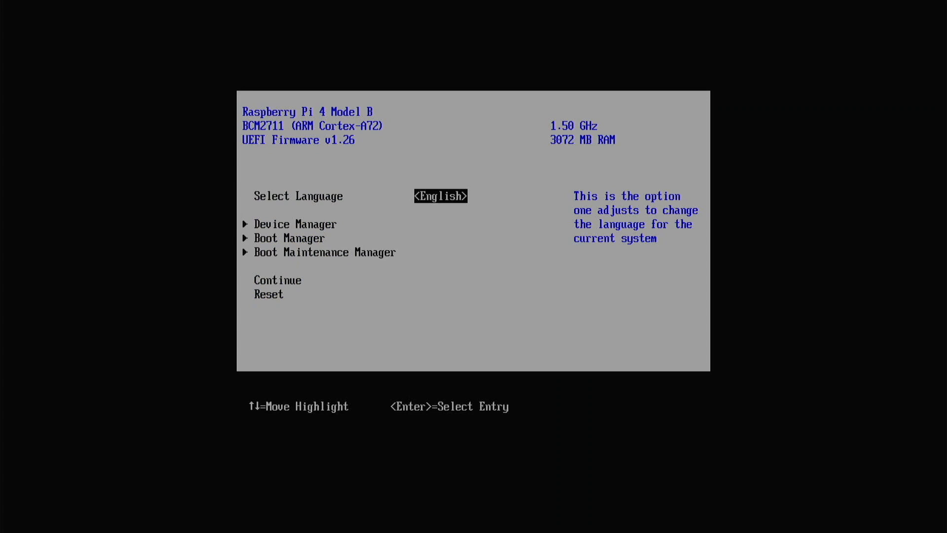
key("Down")
key("Down")
key("Up")
key("Return")
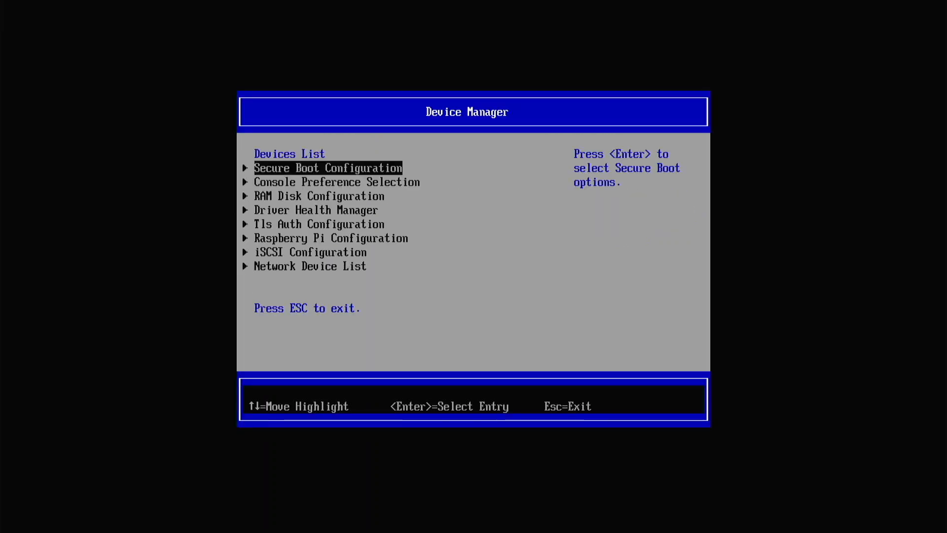
key("Down")
key("Down")
key("Down")
key("Down")
key("Down")
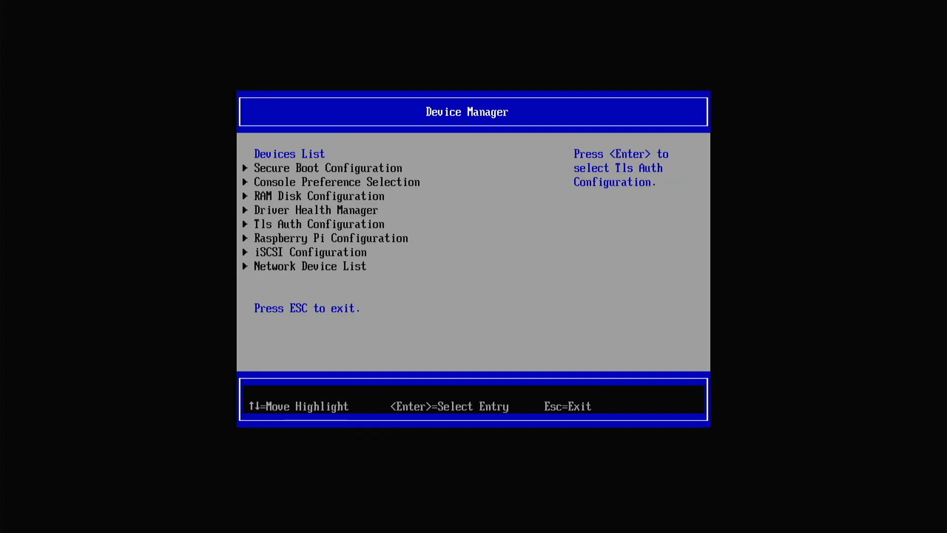
key("Return")
key("Down")
key("Down")
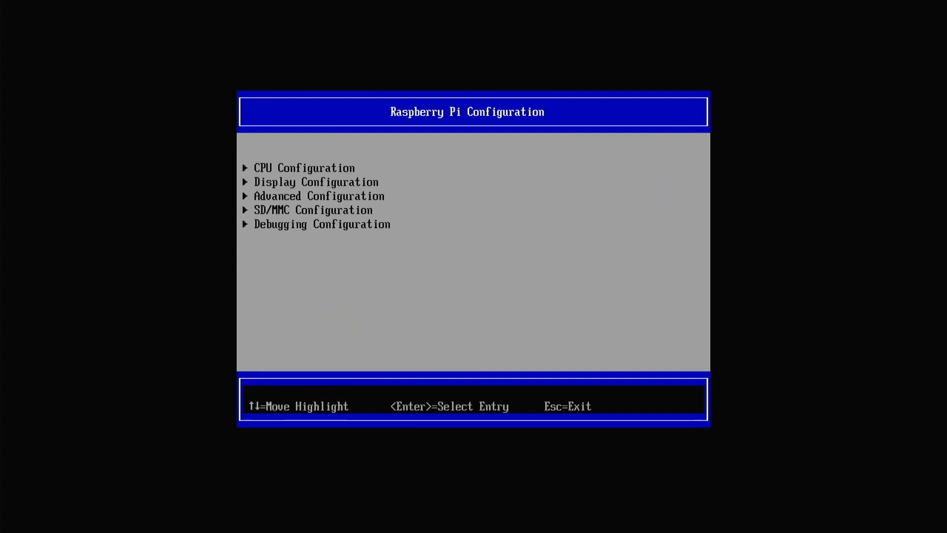
key("Return")
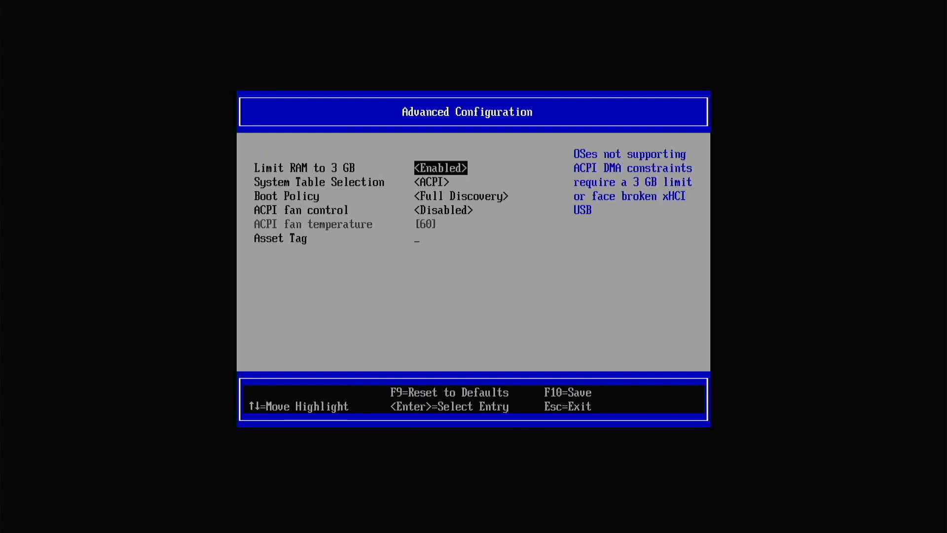
- Set Limit RAM to 3 GB to Disabled, save it, and choose Continue
key("Return")
key("Up")
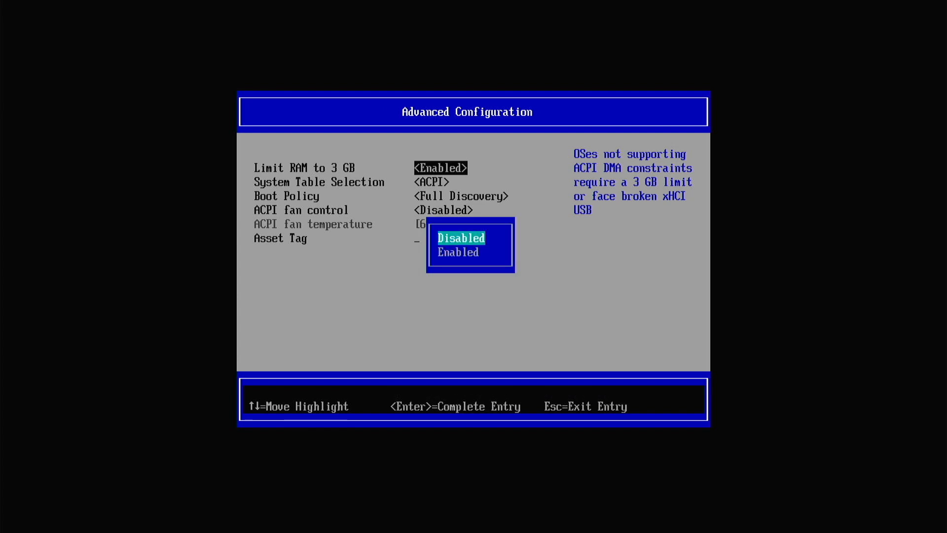
key("Return")
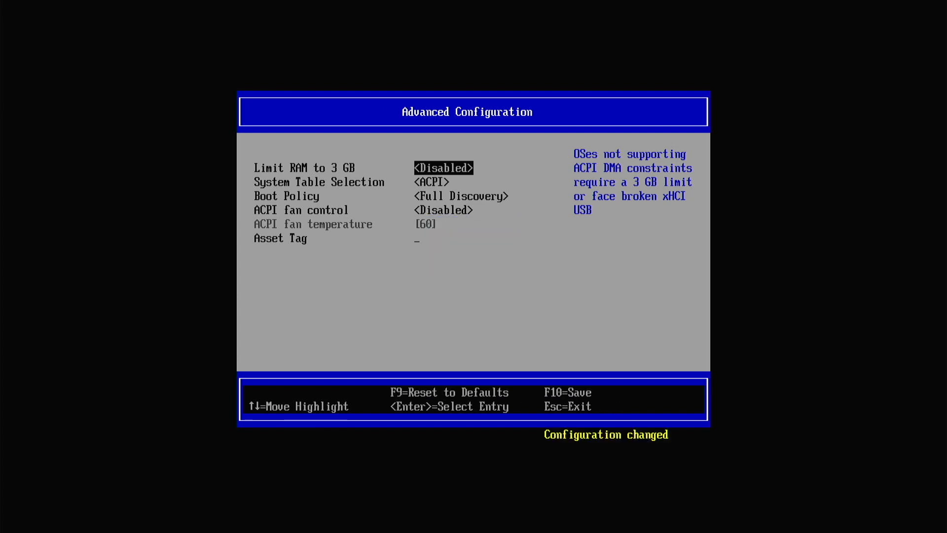
key("Escape")
key("y")
key("Return")
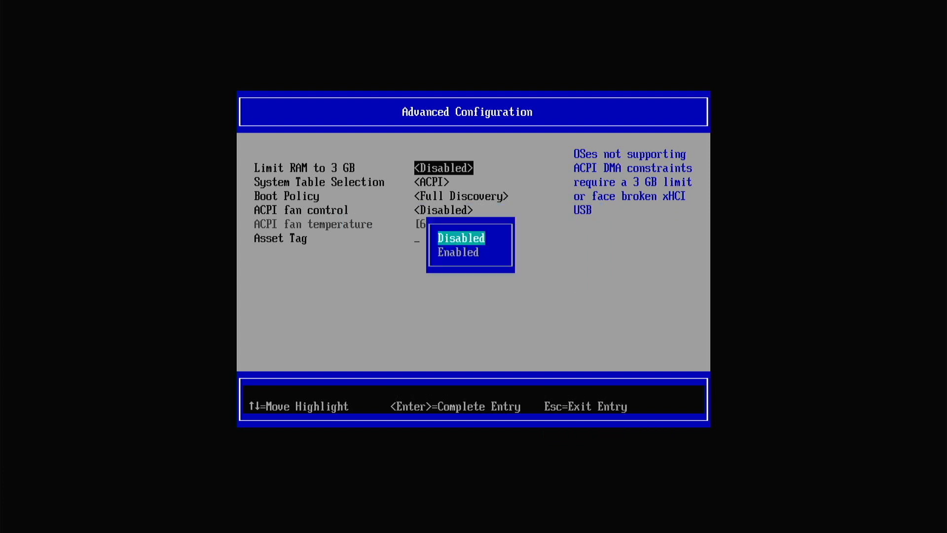
key("Escape")
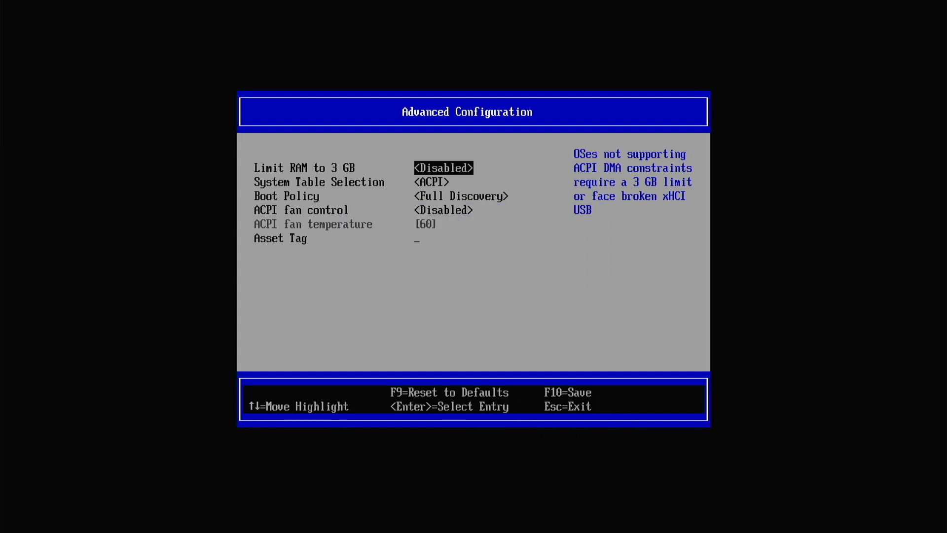
key("Escape")
key("Escape")
key("Escape")
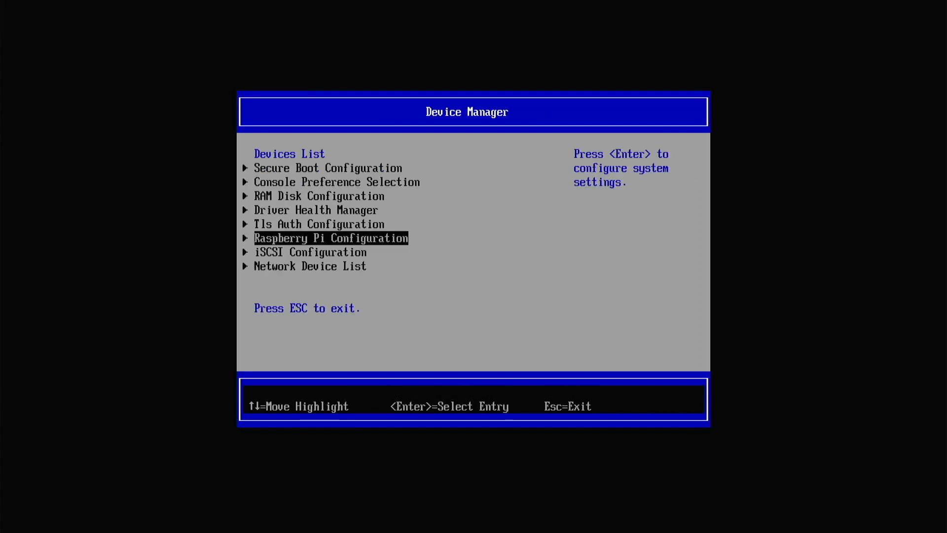
key("Down")
key("Down")
key("Down")
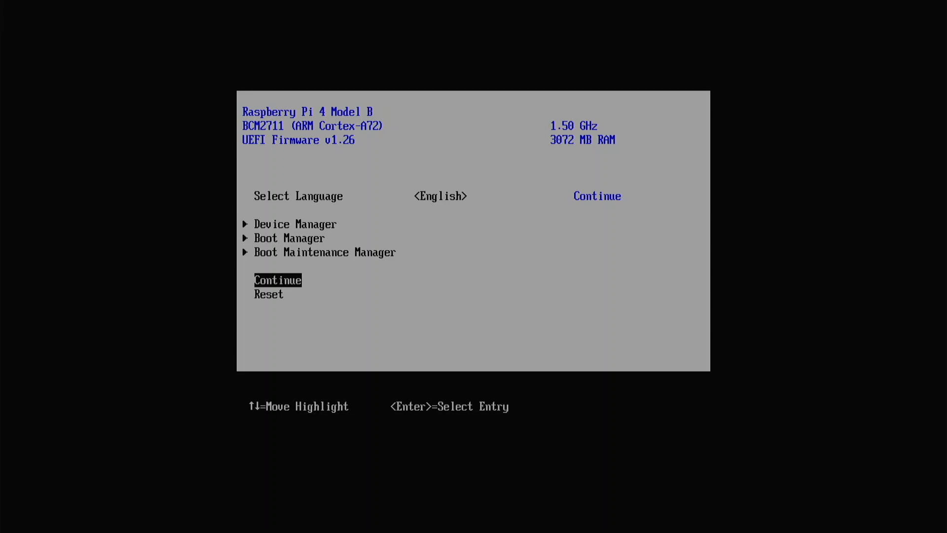
key("Return")
key("Return")
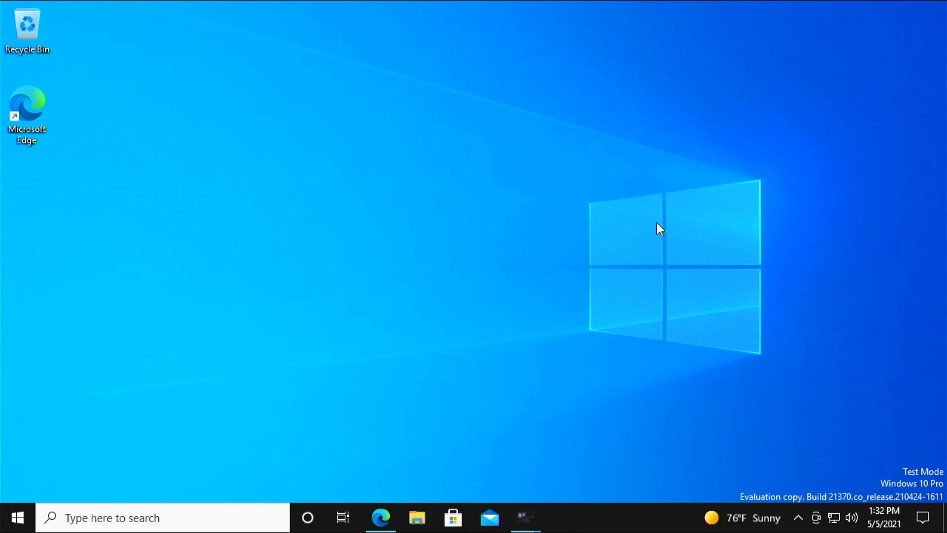
- Browse the Start menu's installed apps list, then dismiss it back to the desktop
left_click(17, 518)
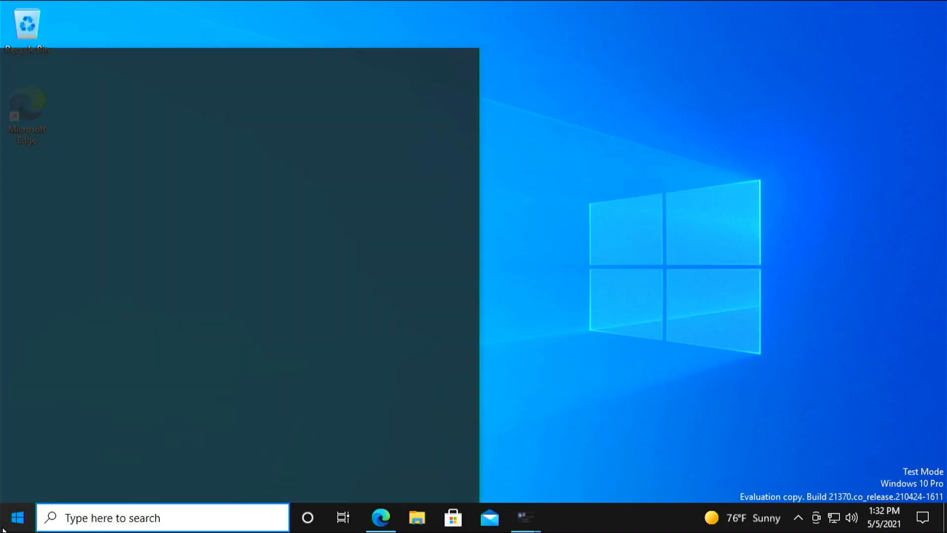
scroll(84, 365, "down", 5)
scroll(88, 360, "down", 5)
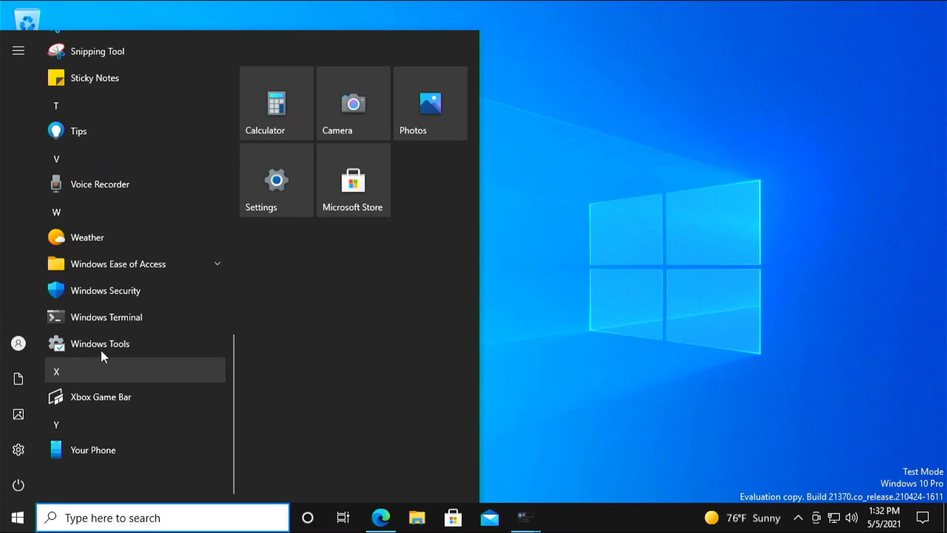
left_click(645, 259)
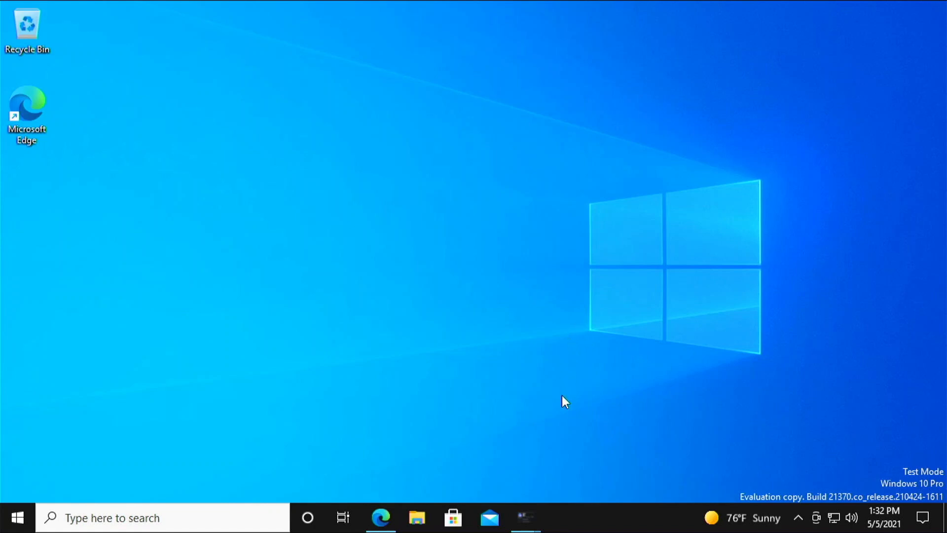
- Close the duplicate WoR Control Panel window and bring up the remaining one
mouse_move(533, 513)
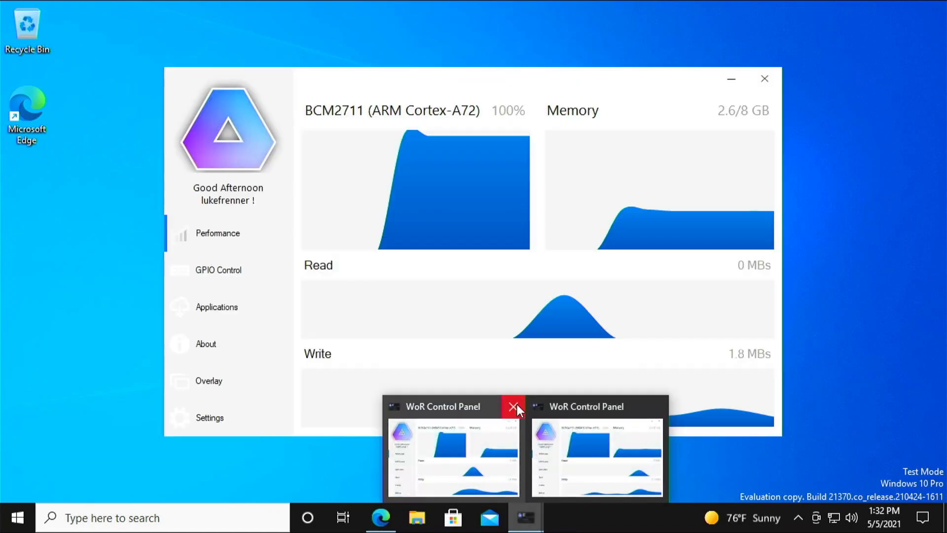
left_click(514, 406)
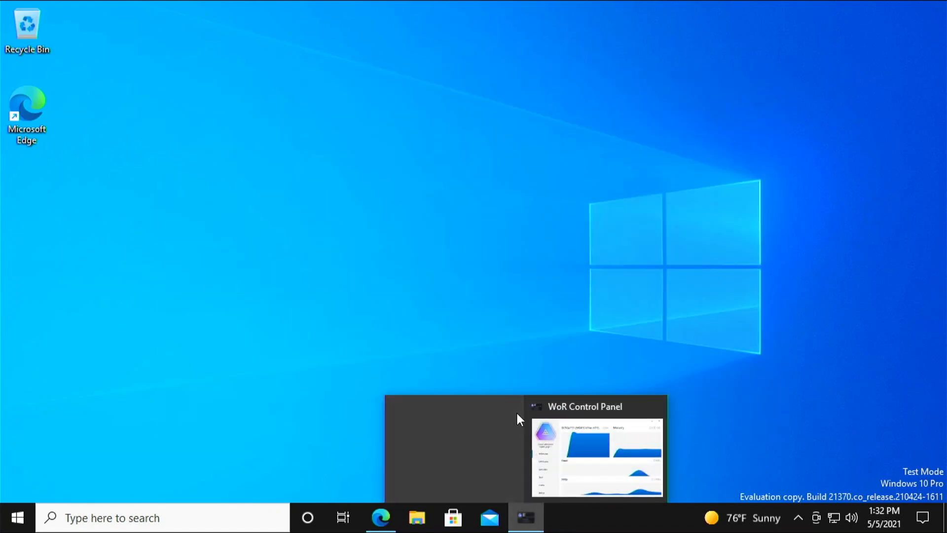
left_click(528, 440)
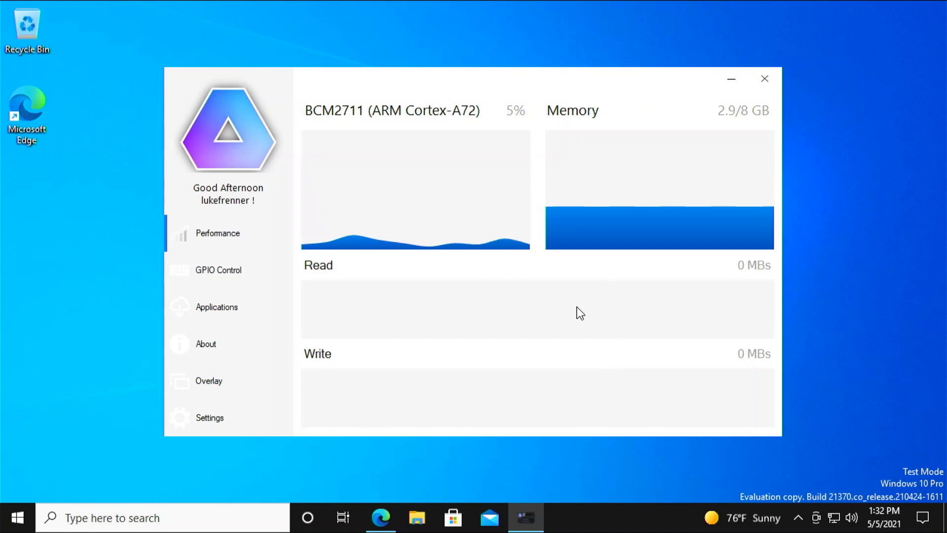
- Browse the GPIO Control, Applications, About and Overlay pages, then open Settings
left_click(235, 279)
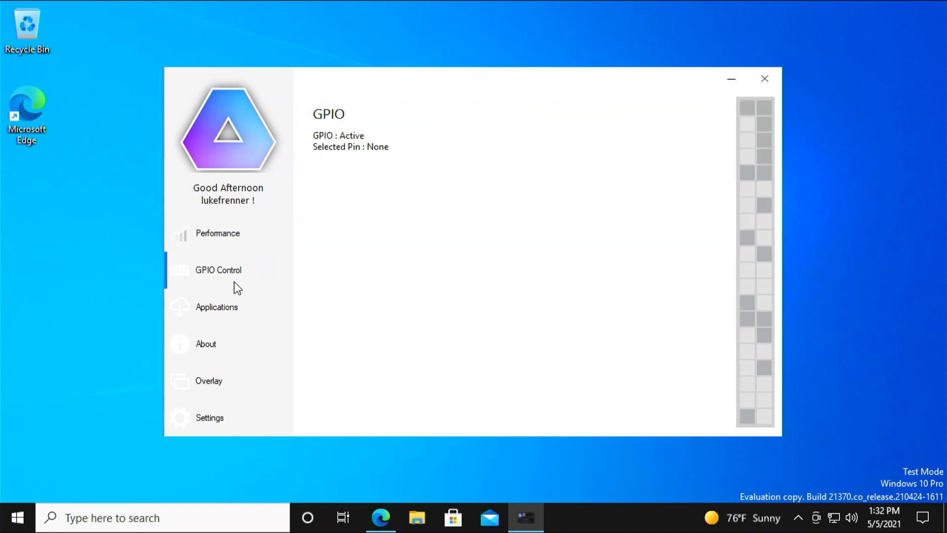
left_click(236, 314)
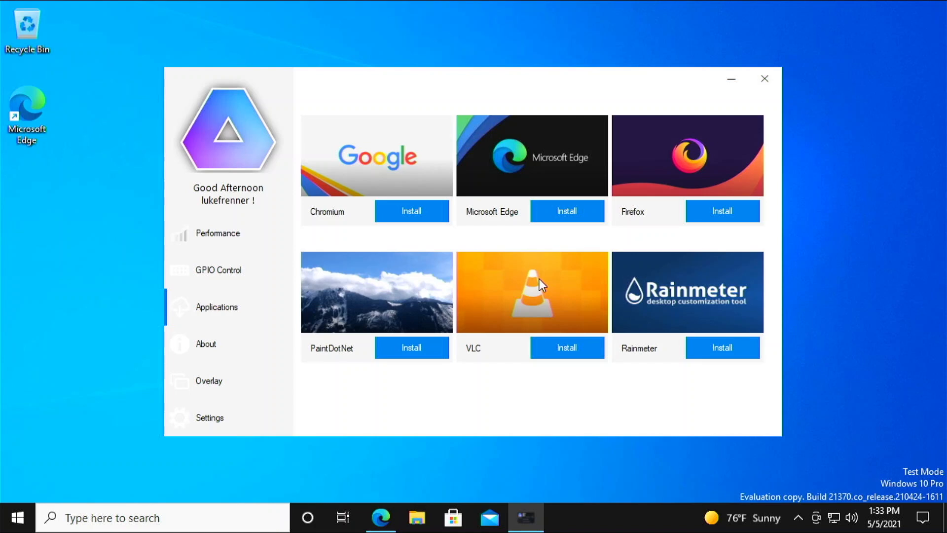
left_click(245, 343)
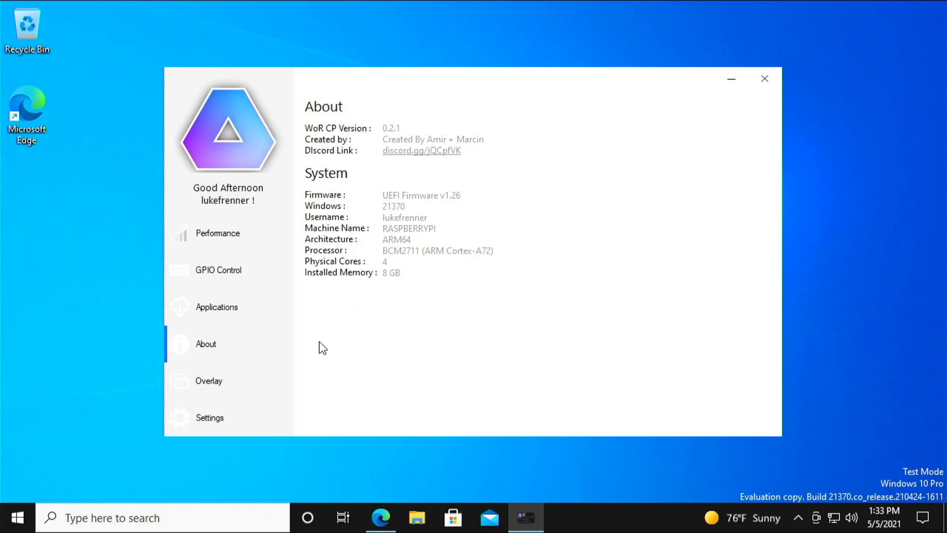
left_click(244, 380)
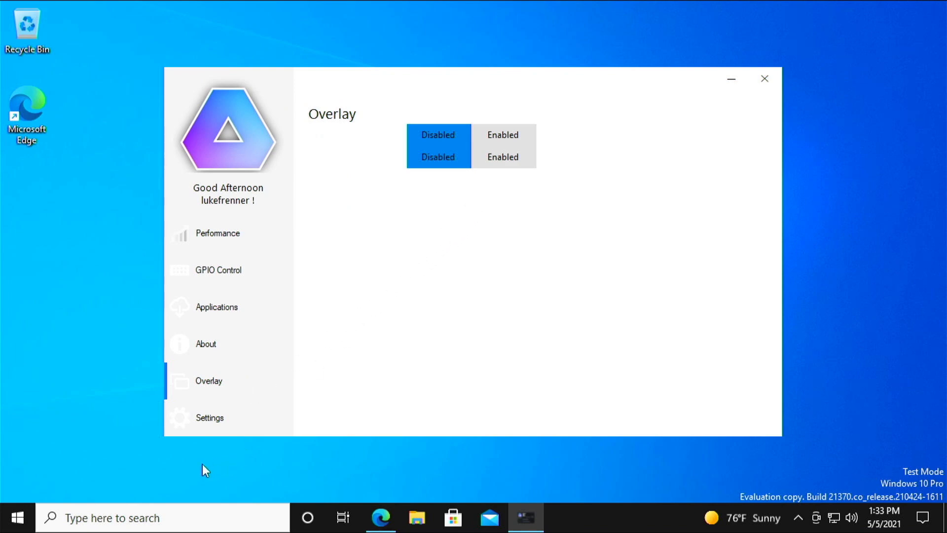
left_click(206, 417)
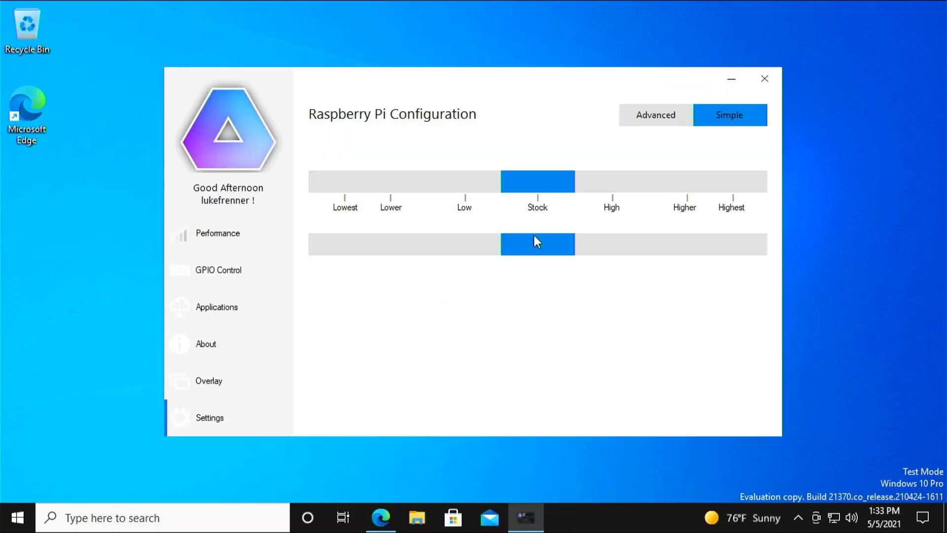
- Review Advanced overclocking and video values, check live CPU and memory on Performance, then close the panel
left_click(671, 117)
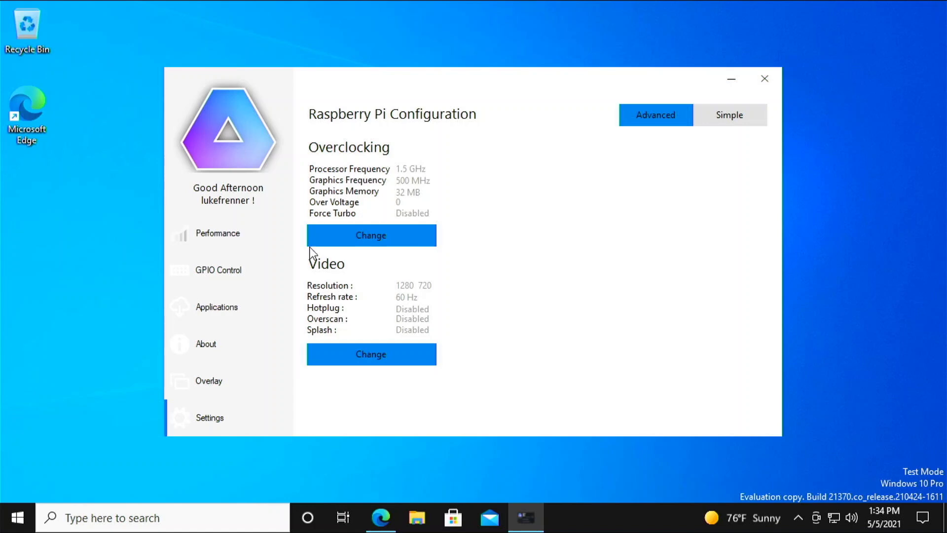
left_click(368, 239)
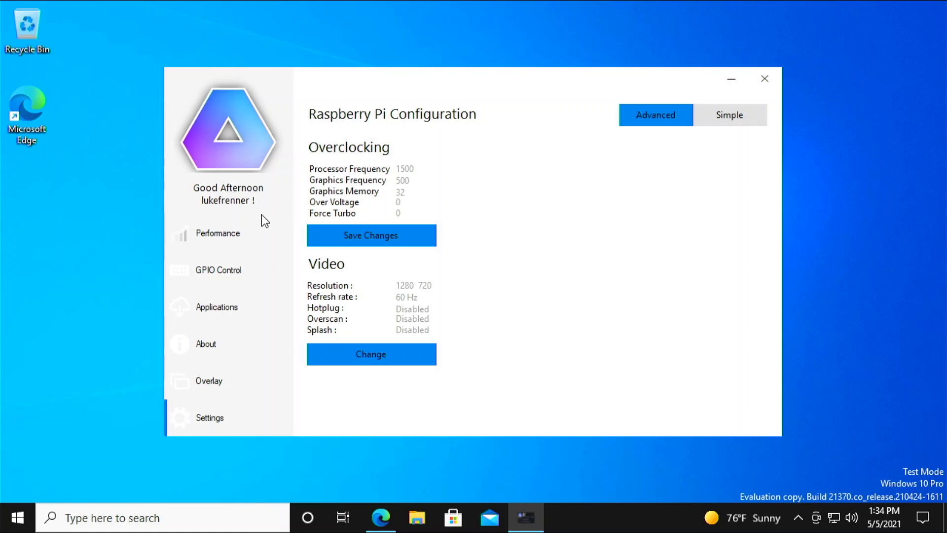
left_click(260, 246)
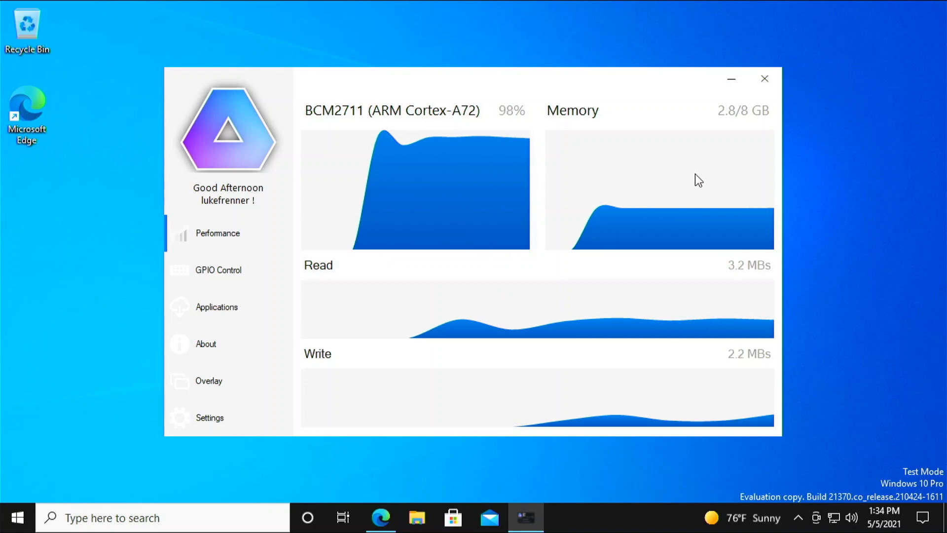
left_click(764, 80)
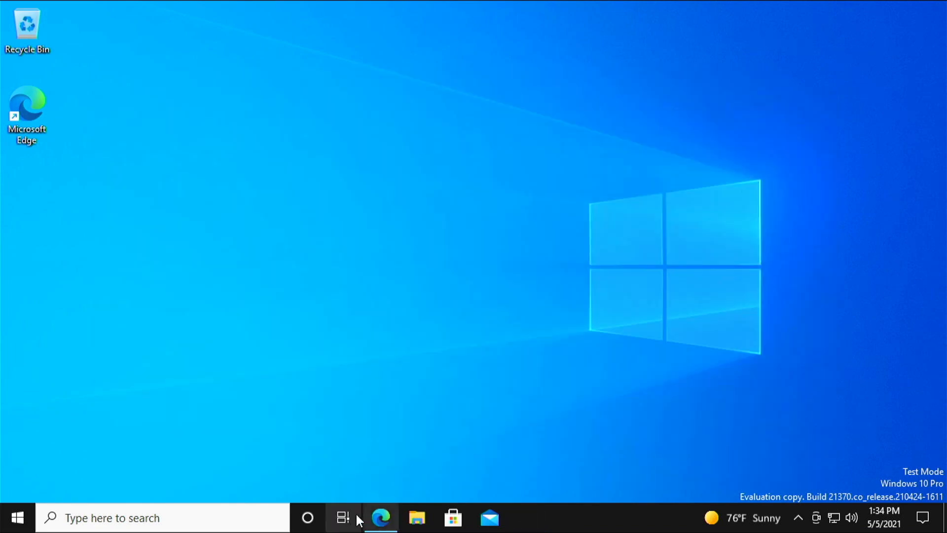
- Restore Discord in Edge and scroll the channel list down to WOR COMMUNITY
mouse_move(381, 518)
left_click(401, 419)
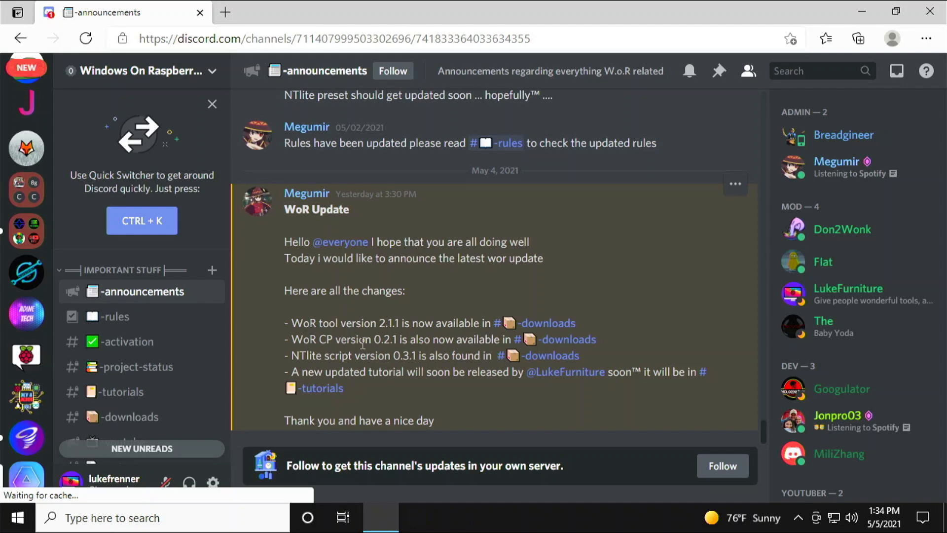
scroll(93, 267, "down", 5)
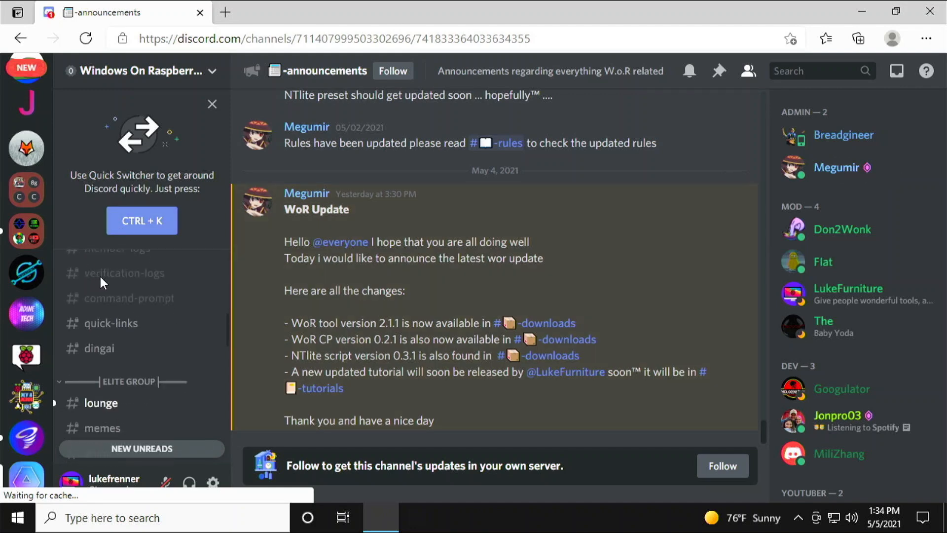
scroll(114, 279, "down", 3)
scroll(157, 281, "down", 3)
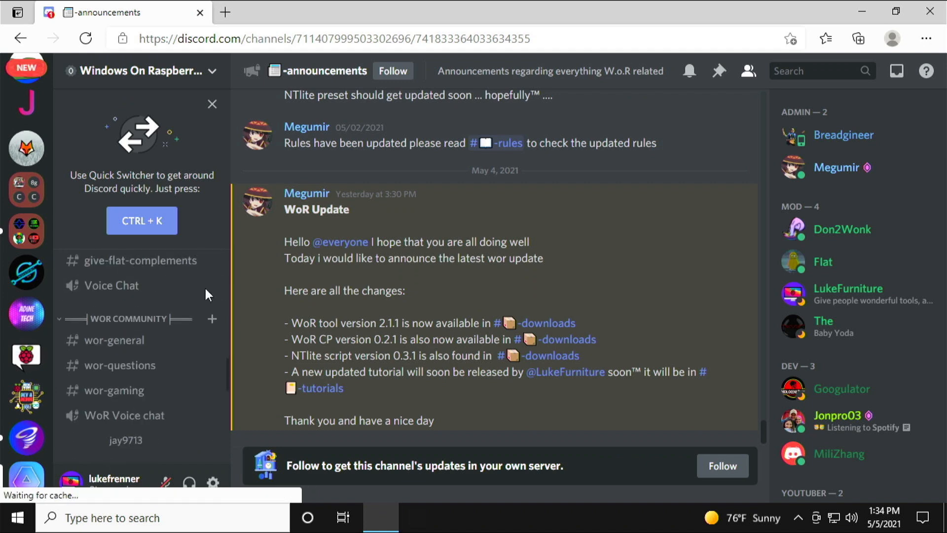